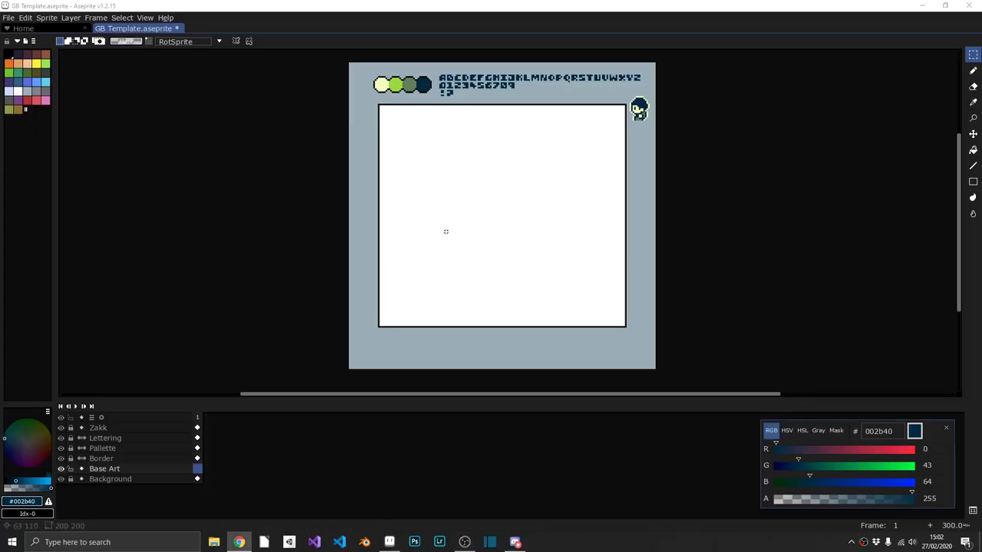
# Draw the horizontal ground line and the left and right wall lines with the Line tool.
pyautogui.press('l')
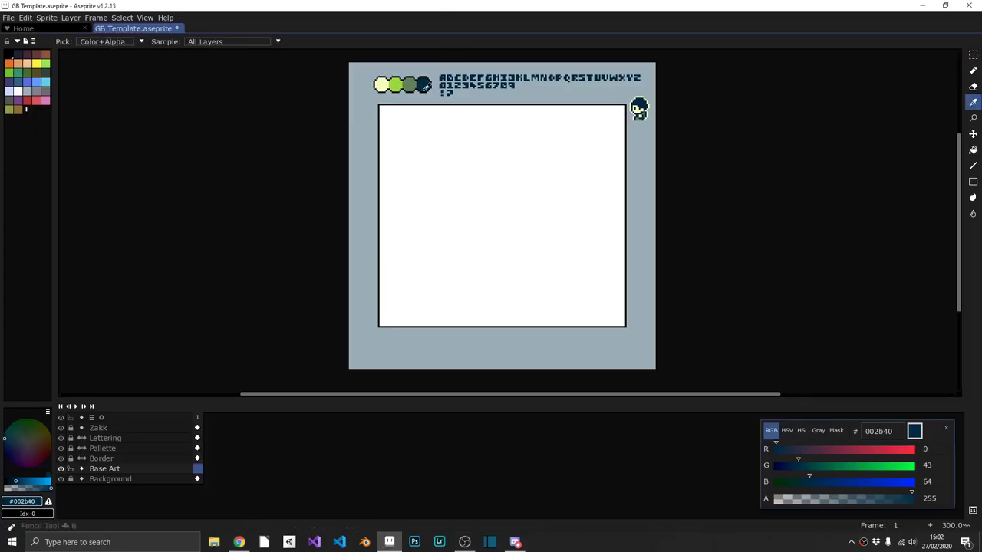
pyautogui.scroll(2, 385, 299)
pyautogui.moveTo(374, 266); pyautogui.dragTo(545, 265)
pyautogui.scroll(-1, 544, 270)
pyautogui.moveTo(388, 315); pyautogui.dragTo(404, 185)
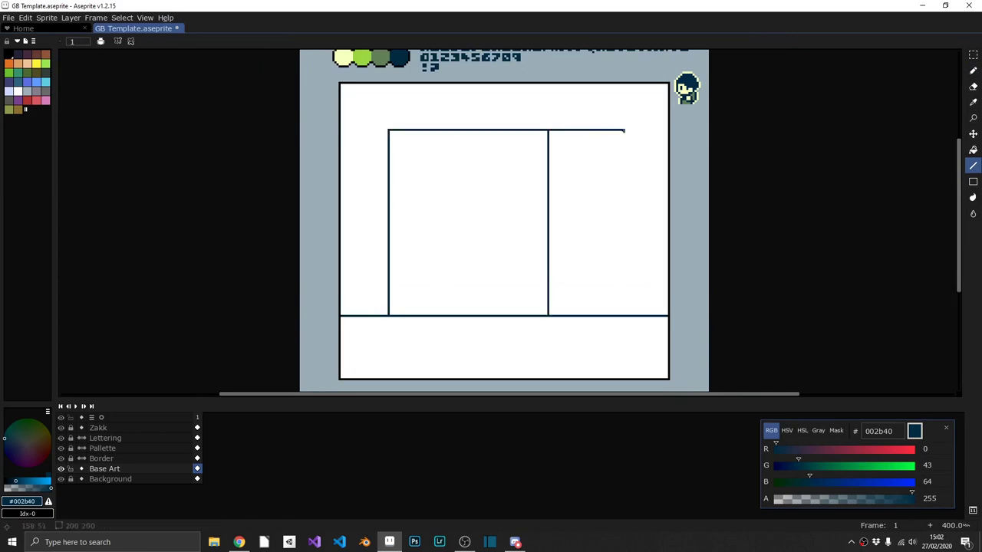
pyautogui.moveTo(625, 131); pyautogui.dragTo(625, 315)
pyautogui.scroll(1, 408, 301)
# Draw the door's left side, top edge and right side down to the floor.
pyautogui.moveTo(505, 307); pyautogui.dragTo(505, 255)
pyautogui.moveTo(505, 256); pyautogui.dragTo(409, 253)
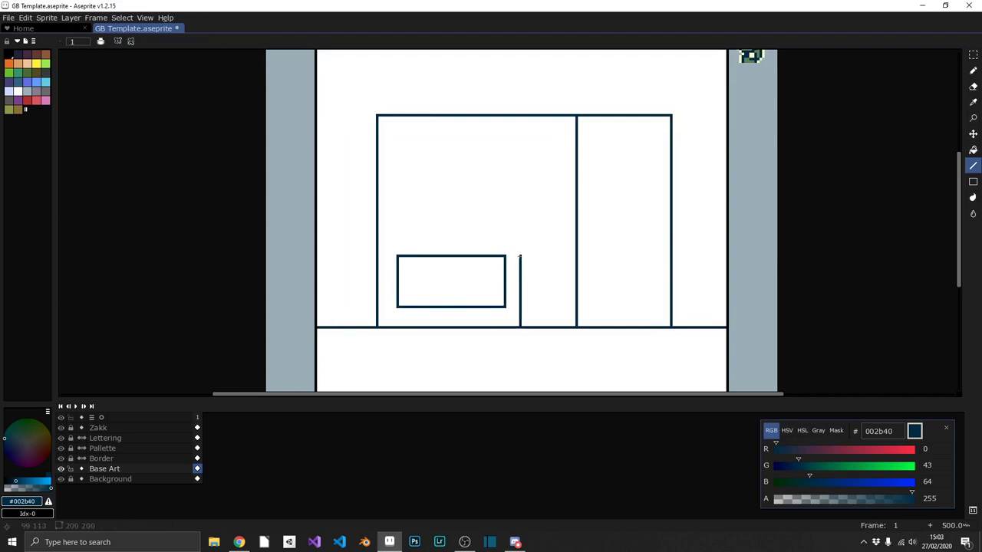
pyautogui.moveTo(562, 259); pyautogui.dragTo(562, 327)
pyautogui.scroll(-3, 598, 179)
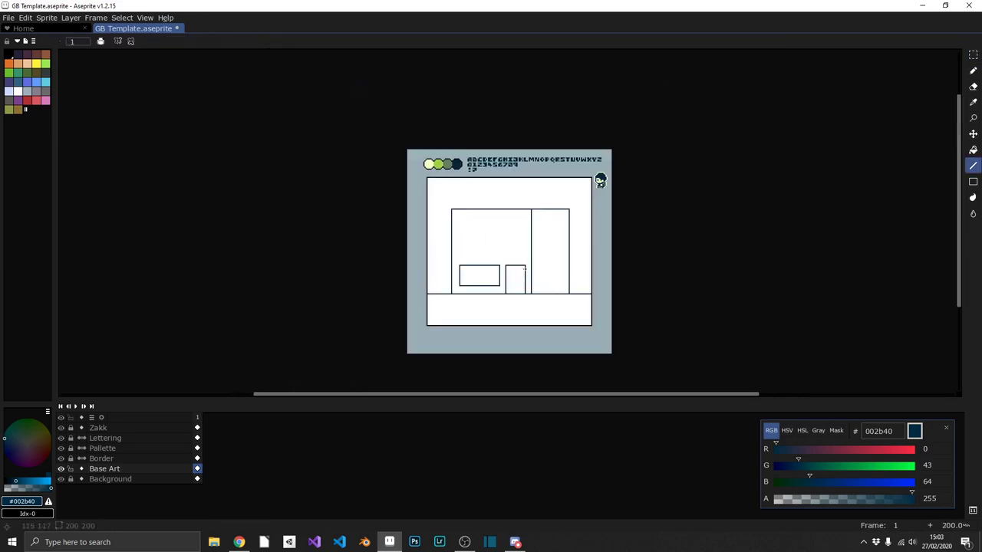
pyautogui.scroll(3, 525, 267)
pyautogui.scroll(3, 378, 241)
# Copy the diagonal awning edge to the right, then draw the awning's bottom and top edges.
pyautogui.press('m')
pyautogui.moveTo(353, 221)
pyautogui.mouseDown()
pyautogui.moveTo(393, 260)
pyautogui.moveTo(341, 306)
pyautogui.moveTo(470, 307)
pyautogui.mouseUp()
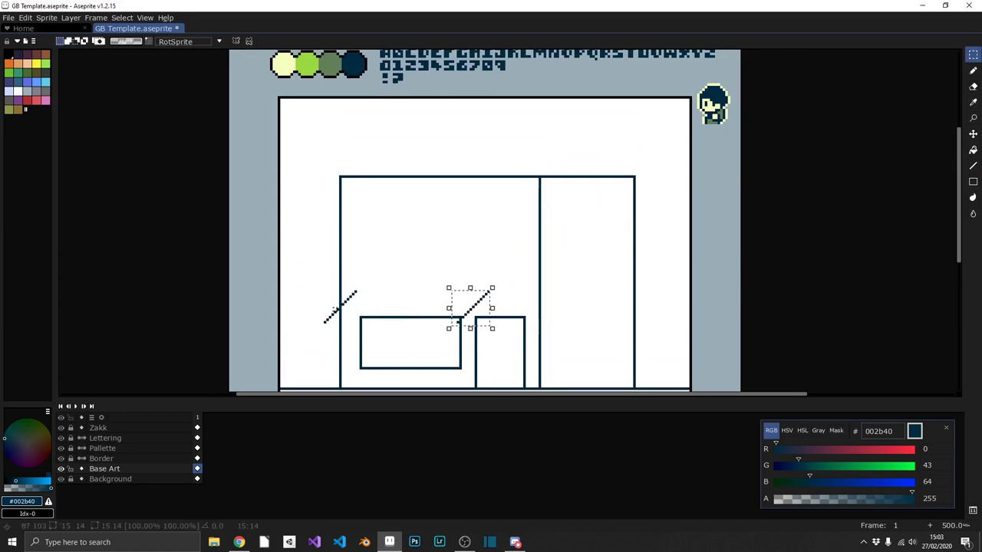
pyautogui.hotkey('ctrl', 'd')
pyautogui.press('l')
pyautogui.moveTo(324, 322); pyautogui.dragTo(404, 323)
pyautogui.moveTo(358, 291); pyautogui.dragTo(489, 292)
pyautogui.scroll(2, 393, 330)
# Erase the doubled window-top line and hatch the awning with diagonal stripes.
pyautogui.press('e')
pyautogui.moveTo(342, 303); pyautogui.dragTo(500, 304)
pyautogui.press('l')
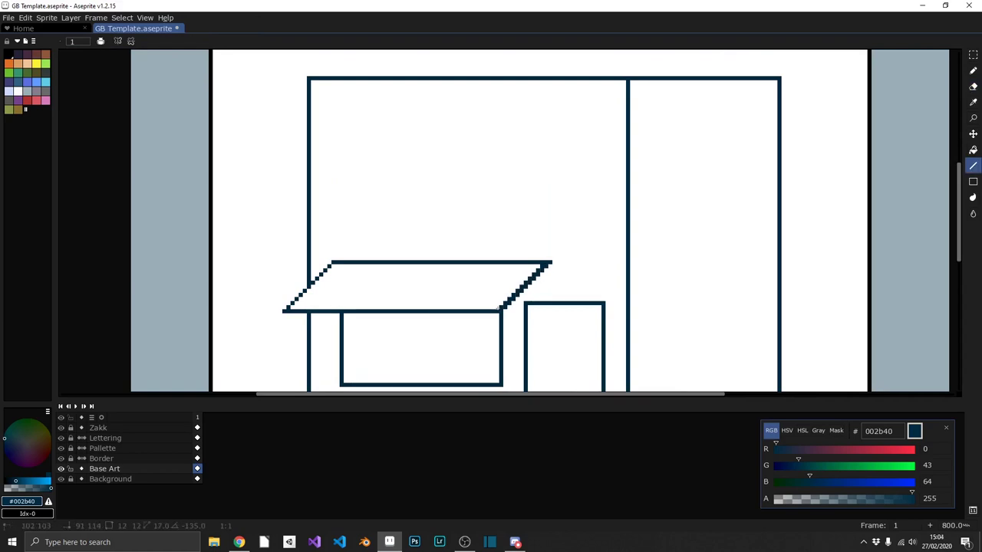
pyautogui.moveTo(360, 266); pyautogui.dragTo(337, 307)
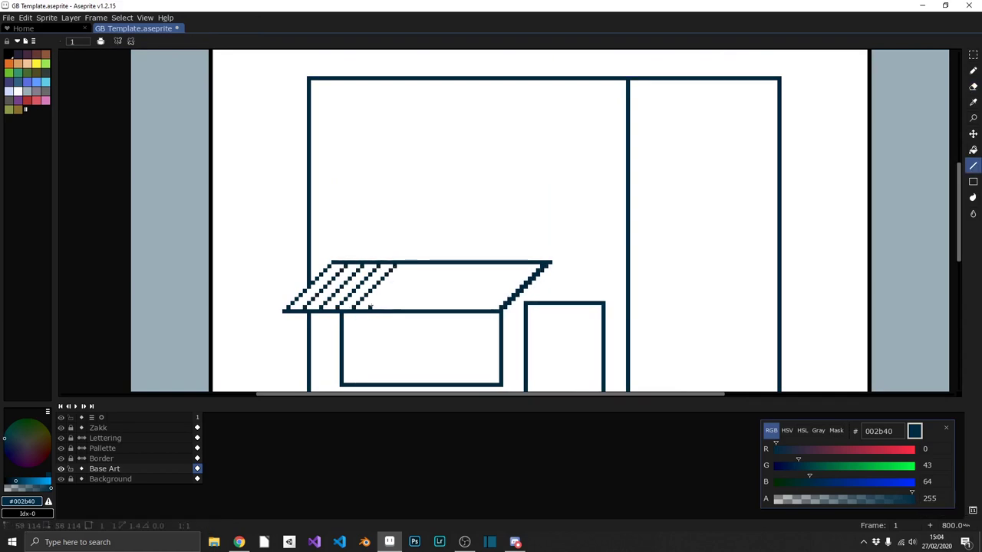
pyautogui.moveTo(471, 265)
pyautogui.mouseDown()
pyautogui.moveTo(447, 306)
pyautogui.moveTo(469, 306)
pyautogui.mouseUp()
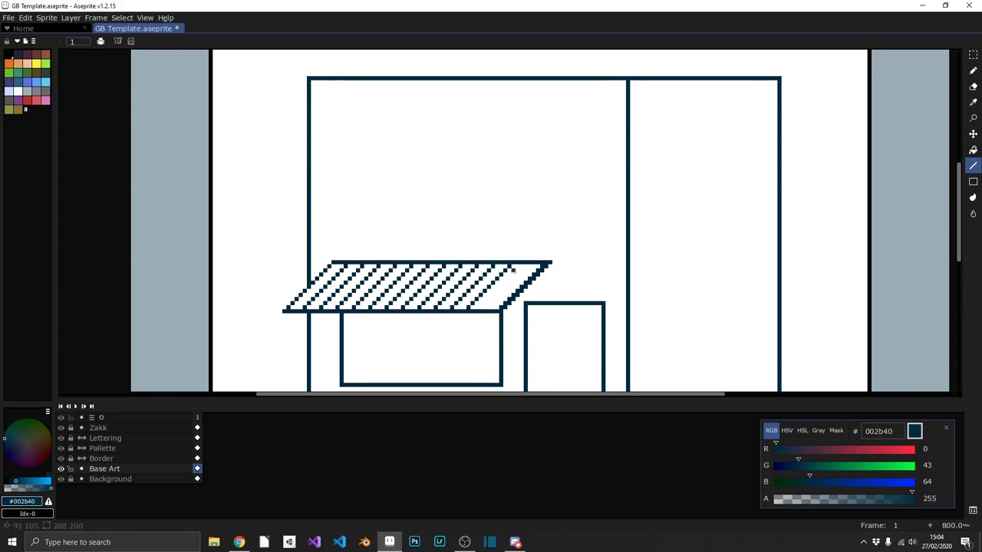
pyautogui.scroll(2, 285, 318)
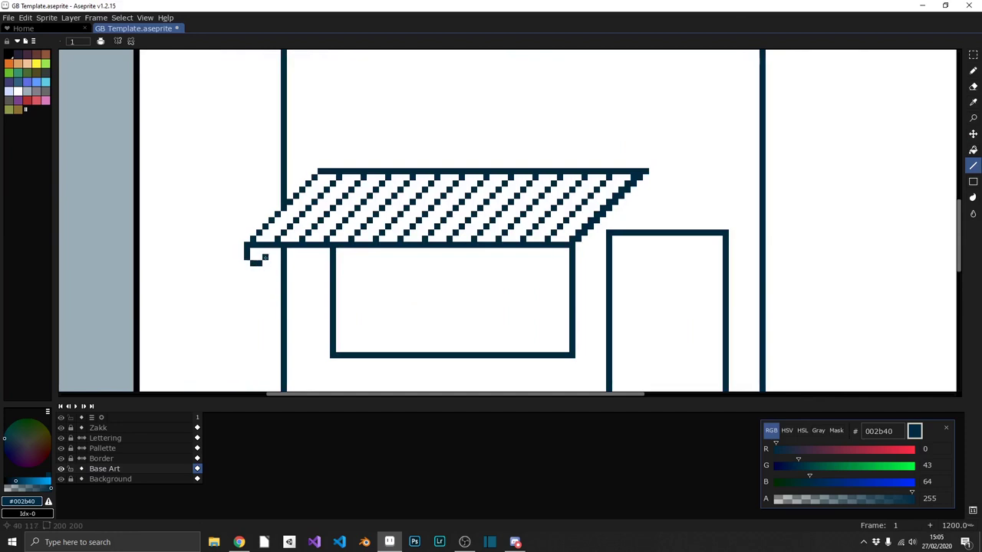
# Place a trim pixel at the awning's front edge and repeat the dashed pattern along it.
pyautogui.click(302, 258)
pyautogui.press('m')
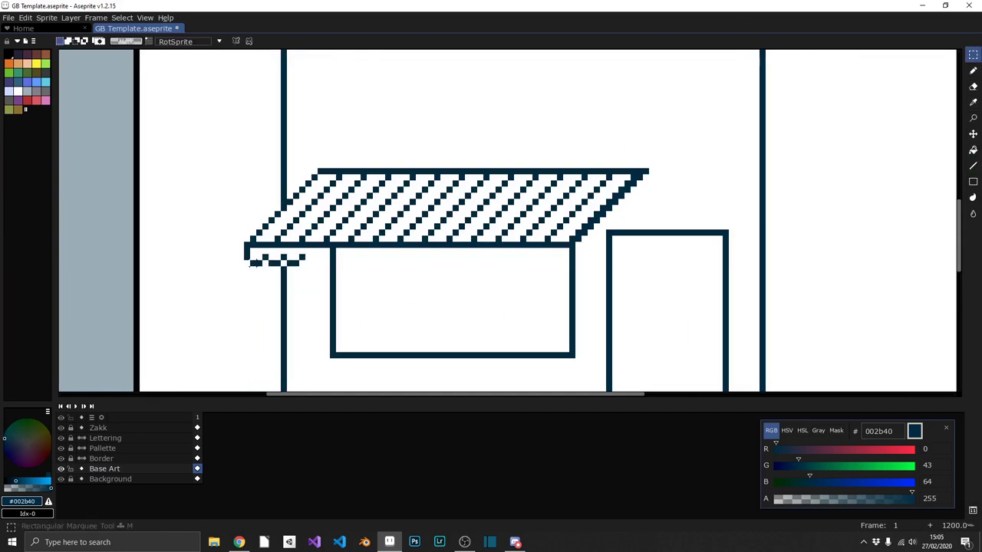
pyautogui.moveTo(292, 270)
pyautogui.mouseDown()
pyautogui.moveTo(362, 259)
pyautogui.moveTo(537, 267)
pyautogui.moveTo(537, 259)
pyautogui.mouseUp()
pyautogui.hotkey('ctrl', 'd')
pyautogui.press('b')
pyautogui.press('e')
pyautogui.press('b')
pyautogui.scroll(-5, 559, 258)
pyautogui.scroll(5, 230, 230)
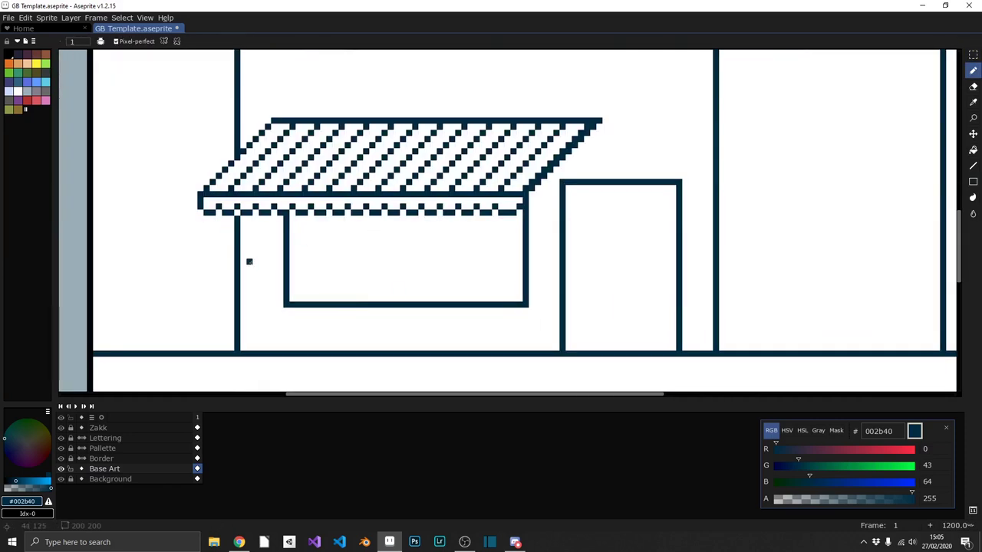
# Draw panels inside the door and a sign rectangle above the awning.
pyautogui.moveTo(543, 205)
pyautogui.mouseDown()
pyautogui.moveTo(623, 317)
pyautogui.moveTo(544, 261)
pyautogui.mouseUp()
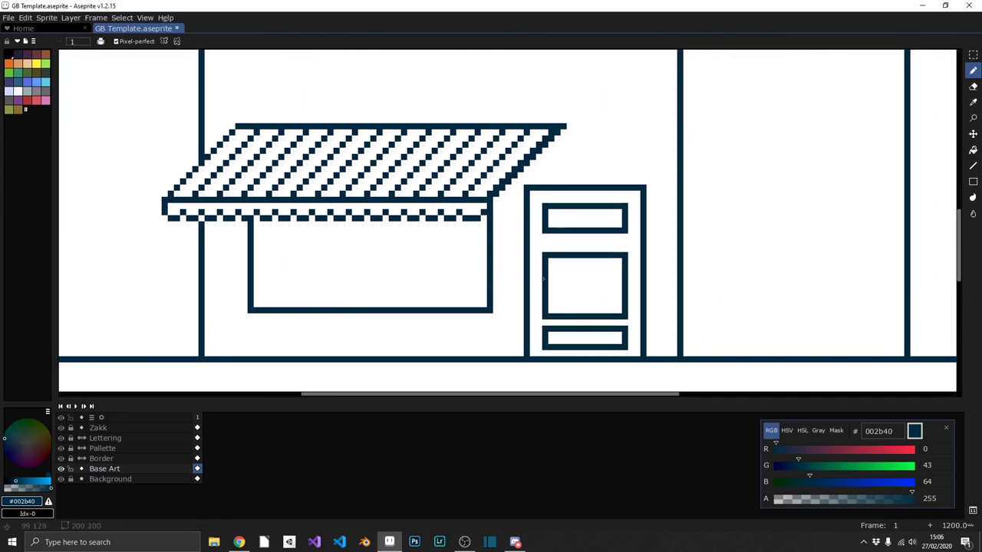
pyautogui.scroll(-2, 554, 256)
pyautogui.moveTo(377, 232); pyautogui.dragTo(374, 187)
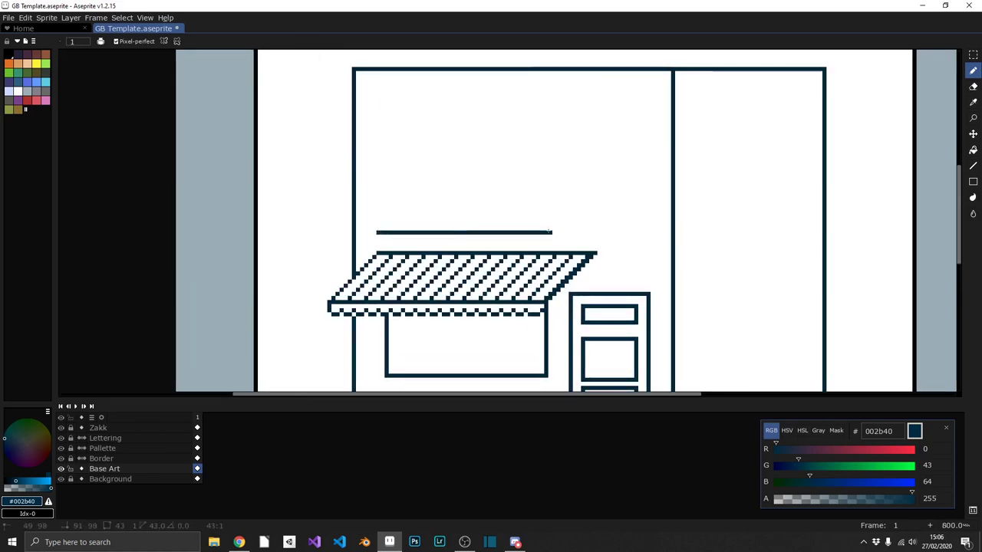
pyautogui.scroll(-3, 373, 187)
pyautogui.scroll(2, 429, 204)
pyautogui.scroll(1, 319, 240)
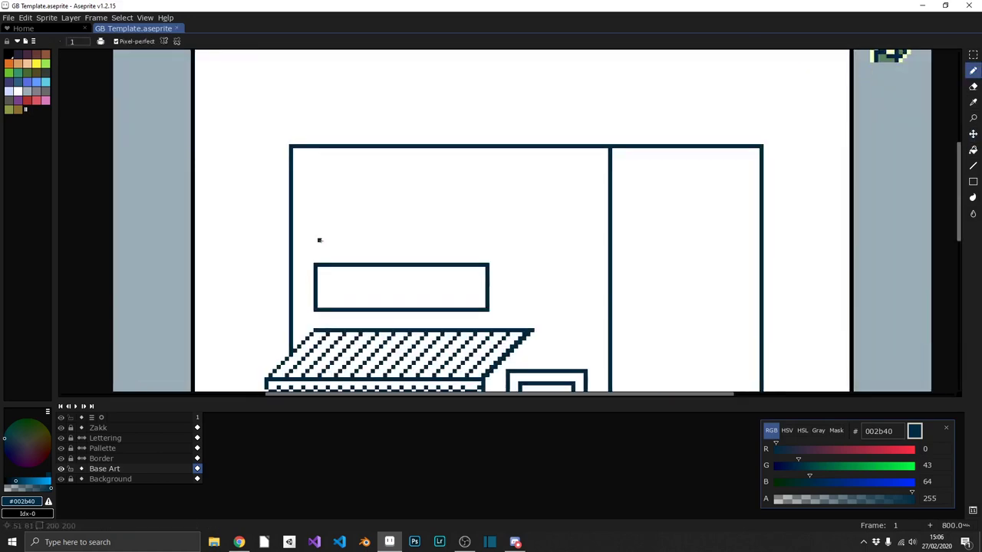
pyautogui.press('l')
pyautogui.scroll(1, 318, 225)
# Build a small striped awning over the upper window by stamping the diagonal and adding its edge.
pyautogui.scroll(-2, 345, 215)
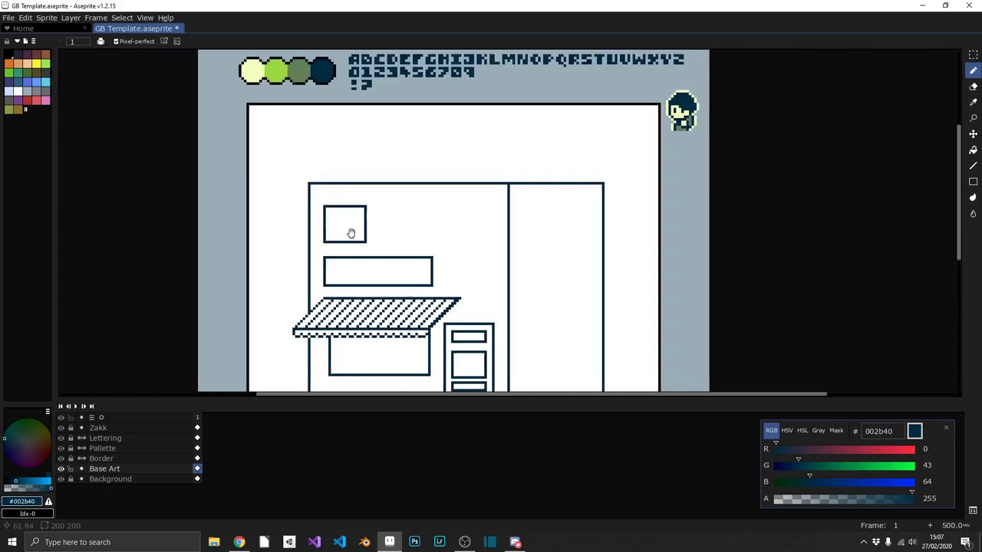
pyautogui.scroll(2, 332, 130)
pyautogui.hotkey('ctrl', 'x')
pyautogui.hotkey('ctrl', 'v')
pyautogui.moveTo(311, 165); pyautogui.dragTo(407, 164)
pyautogui.hotkey('ctrl', 'z')
pyautogui.moveTo(311, 164); pyautogui.dragTo(407, 165)
pyautogui.press('l')
pyautogui.moveTo(282, 173)
pyautogui.mouseDown()
pyautogui.moveTo(386, 173)
pyautogui.moveTo(312, 153)
pyautogui.mouseUp()
pyautogui.press('e')
pyautogui.press('l')
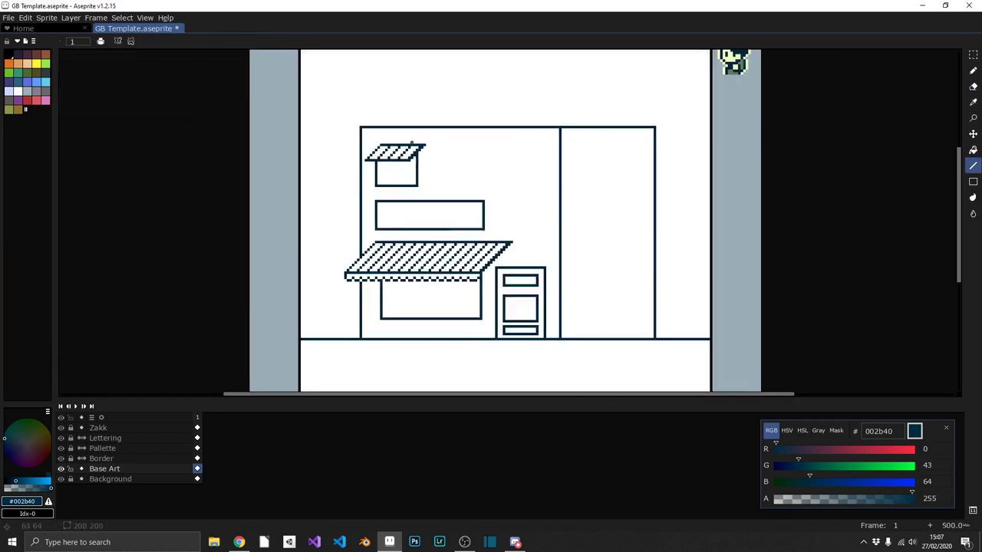
# Reposition the small awning and duplicate the upper window twice to the right.
pyautogui.press('m')
pyautogui.moveTo(299, 132)
pyautogui.mouseDown()
pyautogui.moveTo(449, 178)
pyautogui.moveTo(672, 181)
pyautogui.mouseUp()
pyautogui.hotkey('ctrl', 'z')
pyautogui.hotkey('ctrl', 'z')
pyautogui.moveTo(368, 165)
pyautogui.mouseDown()
pyautogui.moveTo(515, 171)
pyautogui.moveTo(408, 196)
pyautogui.mouseUp()
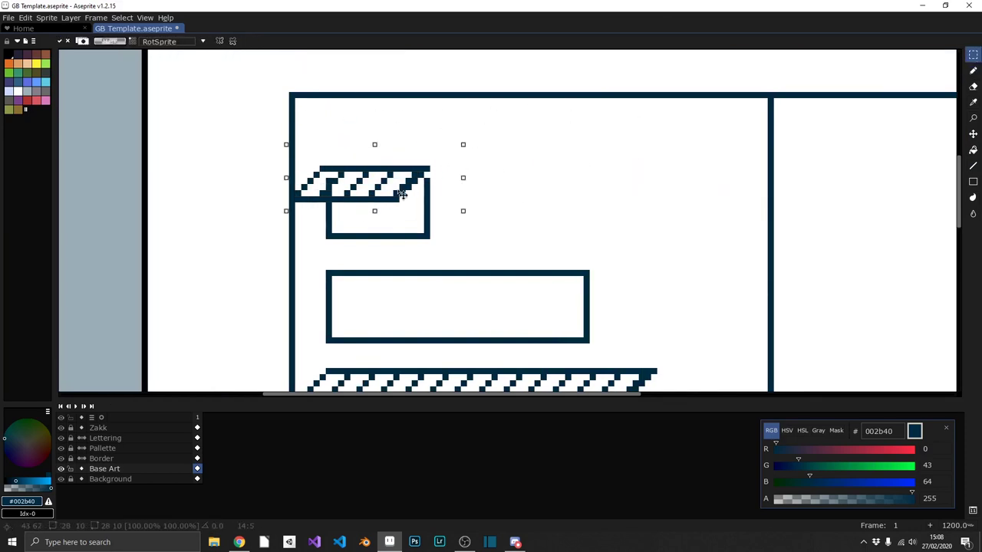
pyautogui.press('b')
pyautogui.hotkey('ctrl', 'd')
pyautogui.scroll(1, 361, 215)
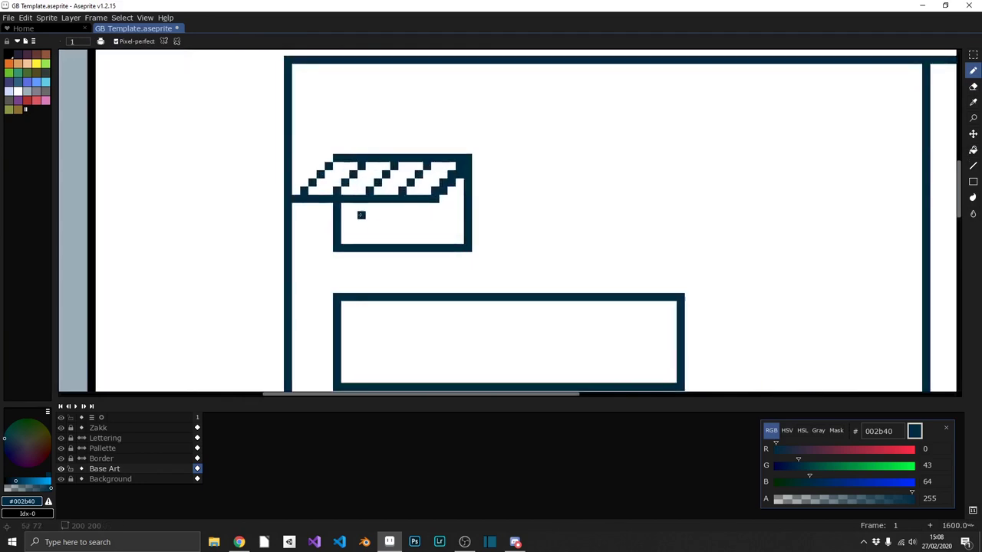
pyautogui.scroll(-3, 459, 208)
pyautogui.scroll(2, 369, 192)
pyautogui.moveTo(298, 148)
pyautogui.mouseDown()
pyautogui.moveTo(406, 210)
pyautogui.moveTo(466, 193)
pyautogui.moveTo(564, 190)
pyautogui.mouseUp()
pyautogui.moveTo(300, 138); pyautogui.dragTo(603, 220)
pyautogui.scroll(-1, 349, 153)
# Draw three roof lines across the building top and move the roof's end piece right.
pyautogui.press('l')
pyautogui.scroll(2, 360, 155)
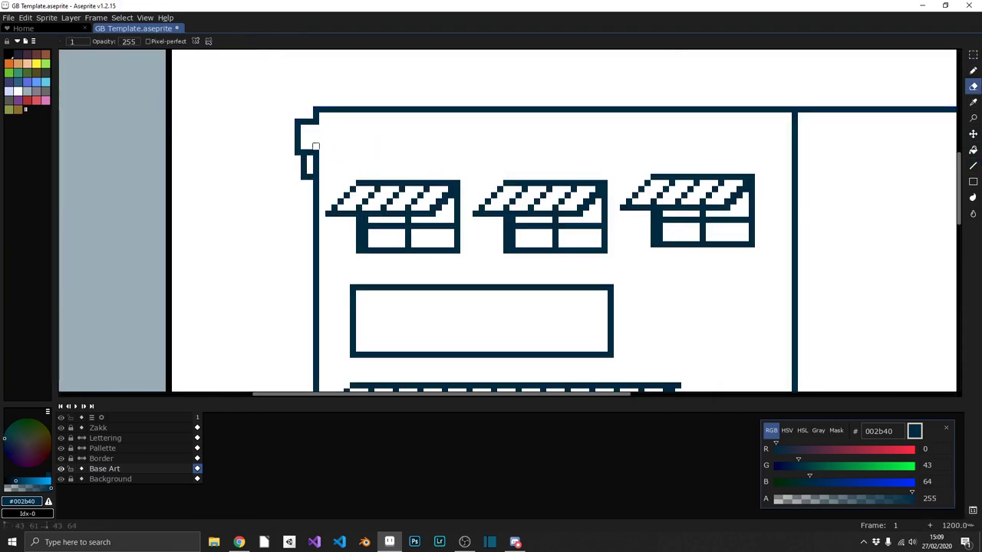
pyautogui.moveTo(316, 116); pyautogui.dragTo(794, 116)
pyautogui.moveTo(304, 152); pyautogui.dragTo(795, 152)
pyautogui.moveTo(304, 178); pyautogui.dragTo(650, 178)
pyautogui.hotkey('ctrl', 'z')
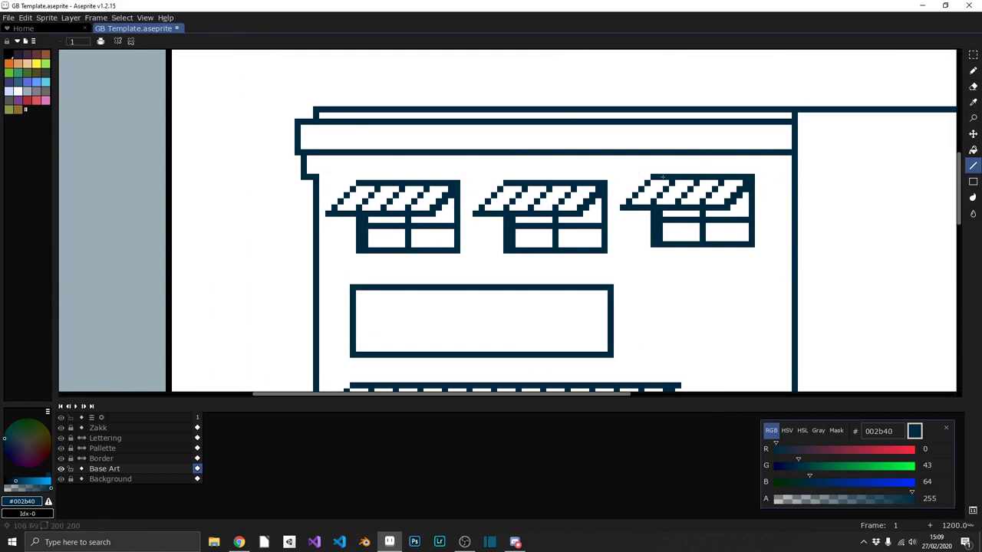
pyautogui.press('m')
pyautogui.hotkey('ctrl', 'z')
pyautogui.hotkey('ctrl', 'z')
pyautogui.hotkey('ctrl', 'z')
pyautogui.hotkey('ctrl', 'y')
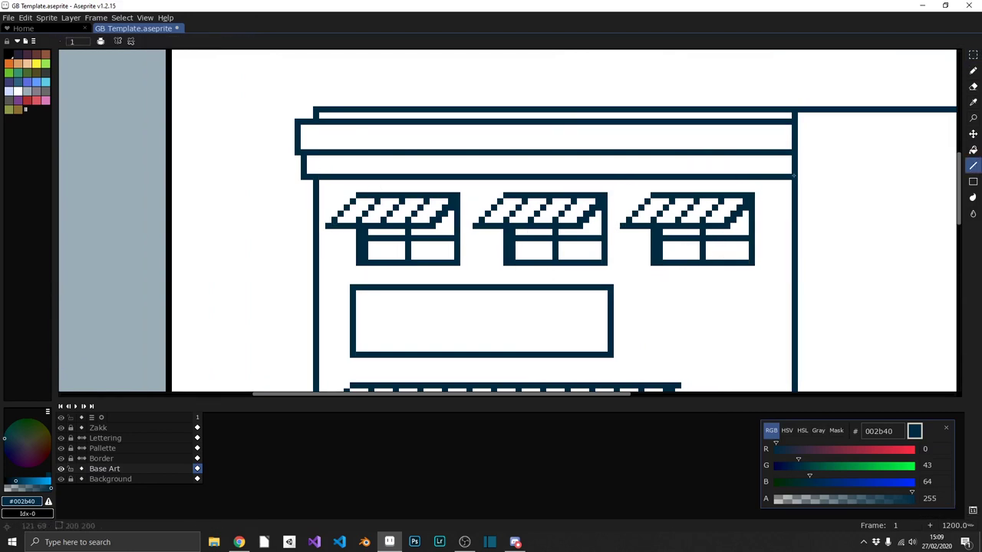
pyautogui.moveTo(381, 185); pyautogui.dragTo(240, 212)
pyautogui.moveTo(92, 123); pyautogui.dragTo(176, 215)
pyautogui.moveTo(118, 181)
pyautogui.mouseDown()
pyautogui.moveTo(681, 184)
pyautogui.moveTo(878, 203)
pyautogui.mouseUp()
pyautogui.hotkey('ctrl', 'd')
# Extend the roof lines across the right section, close its end and erase the inner wall.
pyautogui.press('l')
pyautogui.moveTo(676, 179); pyautogui.dragTo(875, 179)
pyautogui.moveTo(676, 151); pyautogui.dragTo(879, 152)
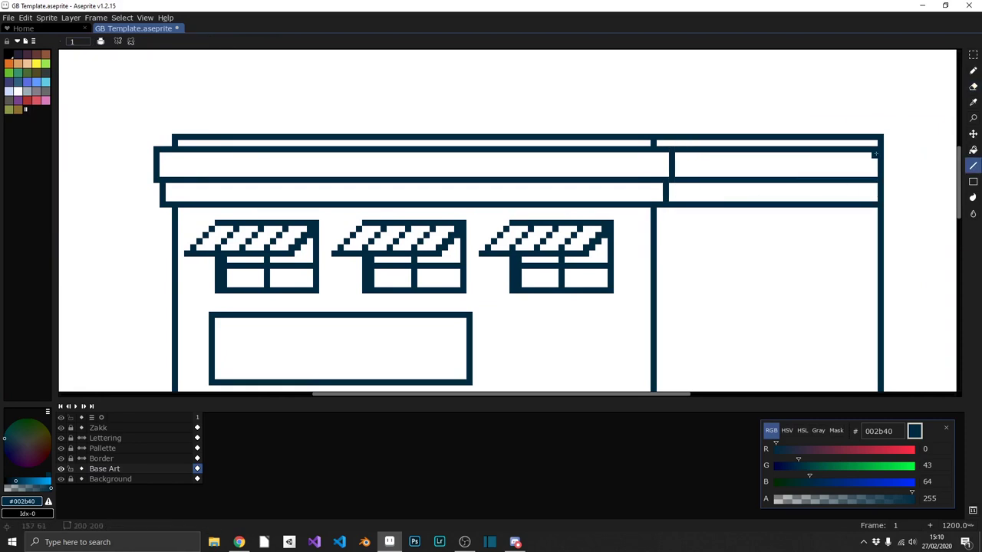
pyautogui.press('m')
pyautogui.moveTo(109, 110); pyautogui.dragTo(179, 182)
pyautogui.moveTo(146, 153)
pyautogui.mouseDown()
pyautogui.moveTo(890, 154)
pyautogui.moveTo(880, 187)
pyautogui.mouseUp()
# Zoom out over the whole sprite and save GB Template.aseprite.
pyautogui.press('e')
pyautogui.scroll(-6, 752, 257)
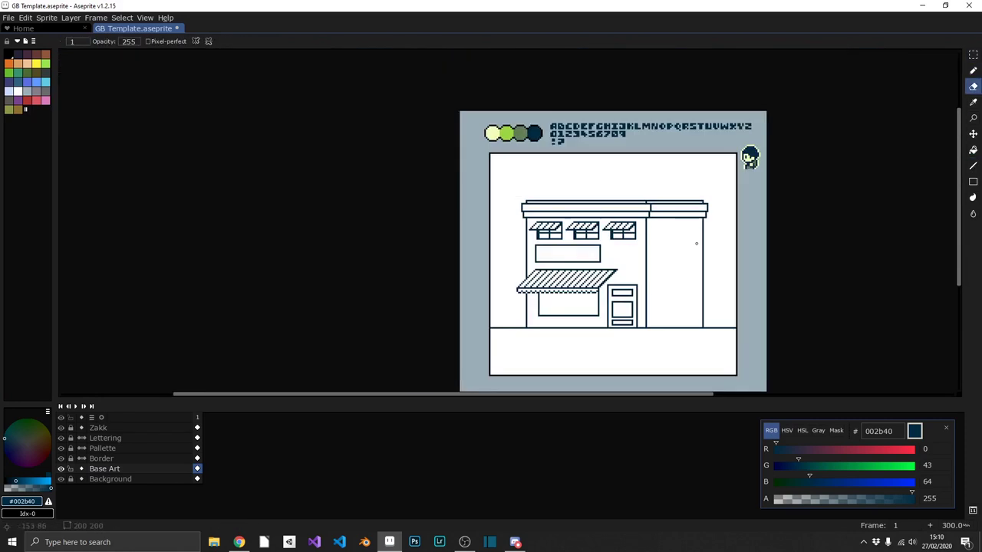
pyautogui.hotkey('ctrl', 's')
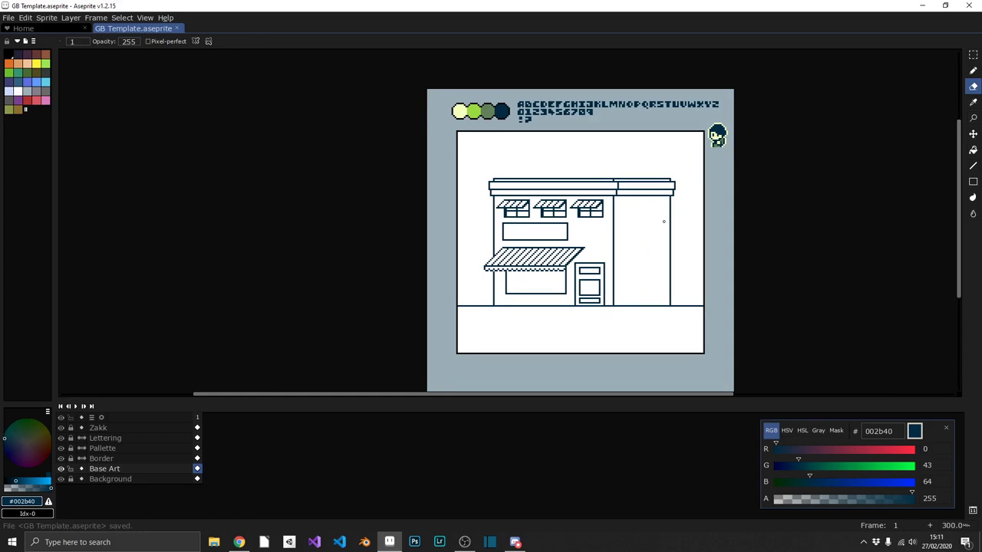
pyautogui.scroll(1, 660, 223)
pyautogui.scroll(4, 631, 243)
# Pencil the barber pole's two sides, rounded caps, stripes and brackets on the right wall.
pyautogui.scroll(1, 569, 131)
pyautogui.press('b')
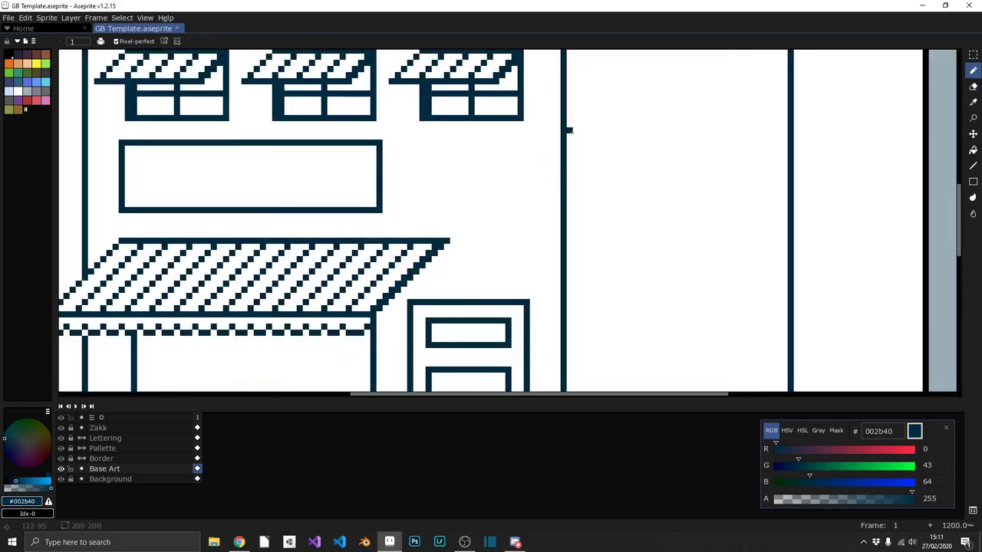
pyautogui.moveTo(588, 124); pyautogui.dragTo(588, 236)
pyautogui.moveTo(619, 125); pyautogui.dragTo(619, 236)
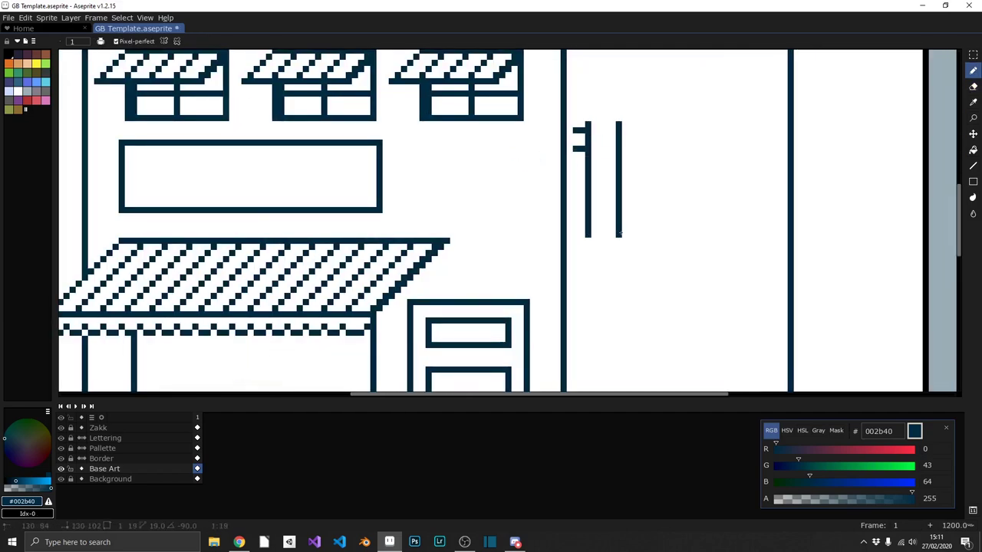
pyautogui.moveTo(588, 105); pyautogui.dragTo(619, 105)
pyautogui.moveTo(588, 238)
pyautogui.mouseDown()
pyautogui.moveTo(625, 259)
pyautogui.moveTo(619, 239)
pyautogui.moveTo(580, 230)
pyautogui.mouseUp()
pyautogui.scroll(-3, 611, 186)
pyautogui.scroll(3, 611, 186)
pyautogui.scroll(-3, 591, 241)
pyautogui.scroll(3, 591, 241)
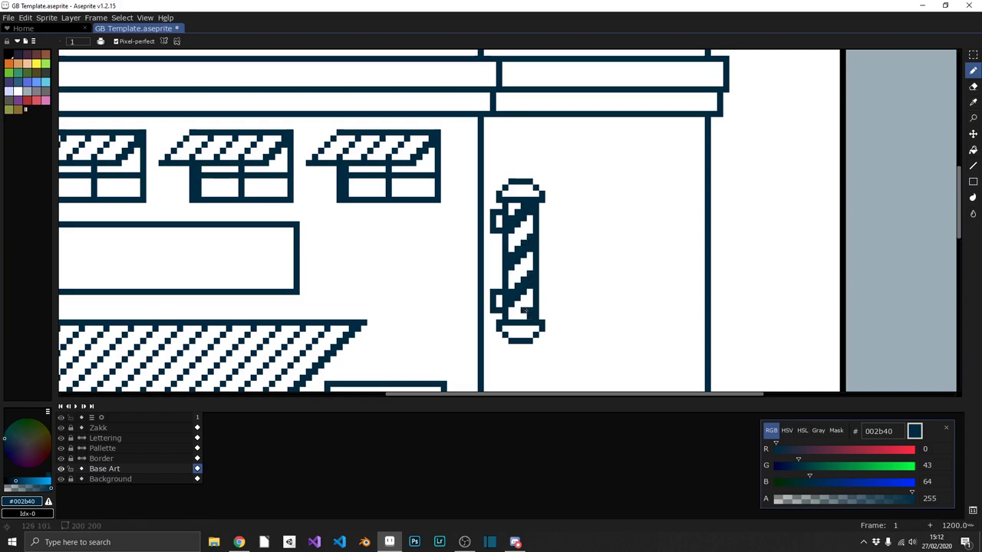
pyautogui.scroll(-5, 524, 311)
pyautogui.scroll(3, 601, 285)
pyautogui.scroll(2, 519, 217)
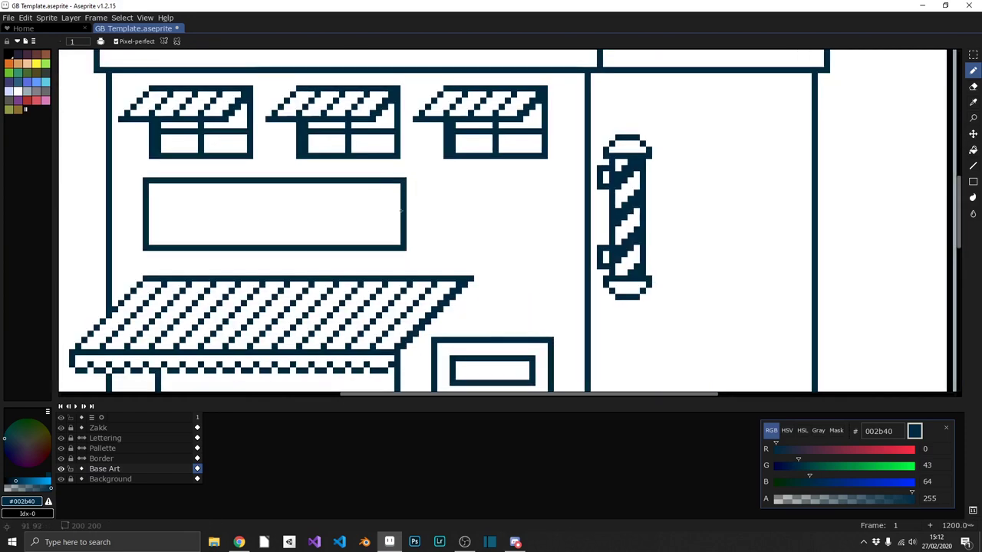
pyautogui.scroll(-5, 410, 211)
pyautogui.scroll(2, 391, 204)
pyautogui.scroll(1, 384, 199)
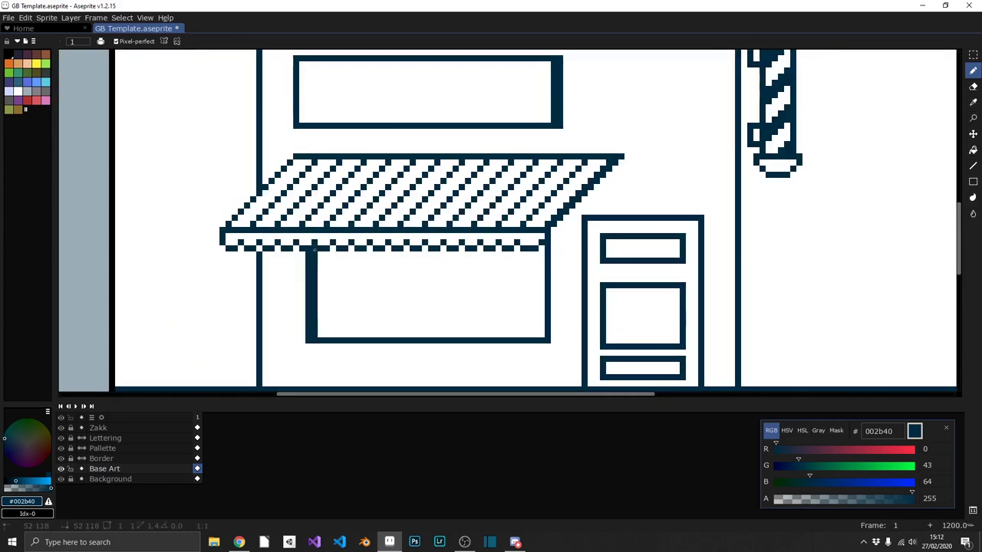
pyautogui.scroll(-1, 377, 197)
pyautogui.scroll(1, 377, 198)
pyautogui.scroll(-5, 373, 277)
pyautogui.scroll(6, 224, 173)
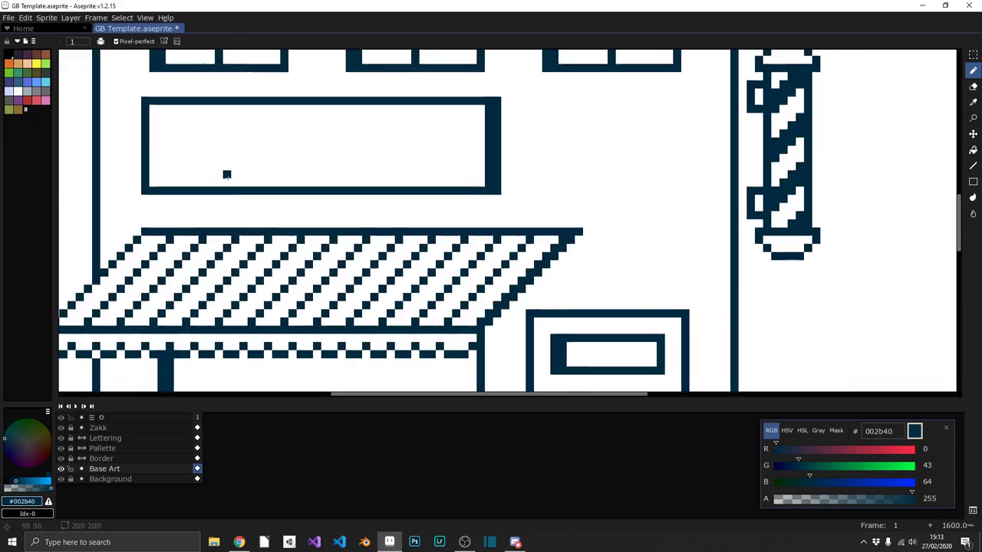
pyautogui.scroll(-3, 257, 172)
pyautogui.scroll(5, 257, 173)
# Select the empty sign box, clear the selection and pan to the shop front.
pyautogui.scroll(-10, 307, 184)
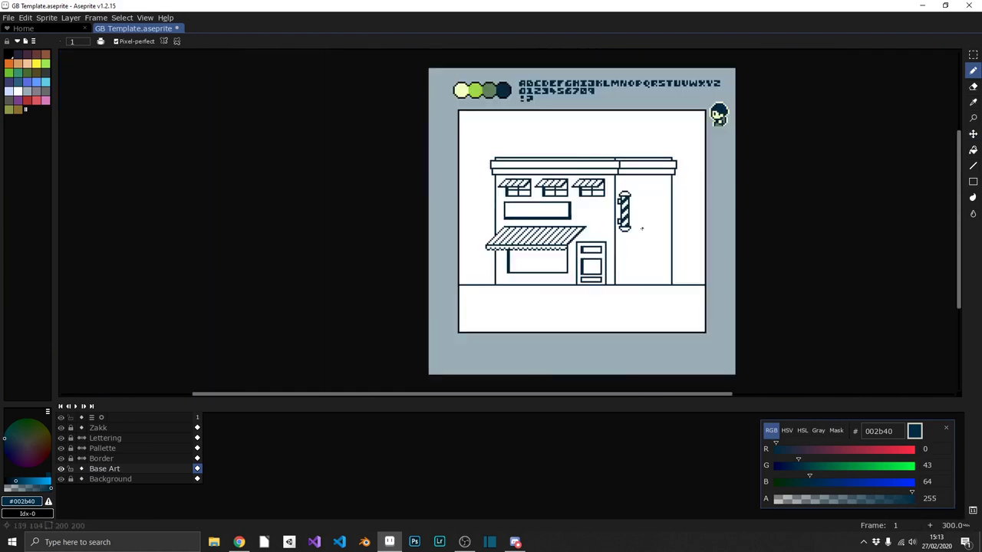
pyautogui.scroll(5, 401, 200)
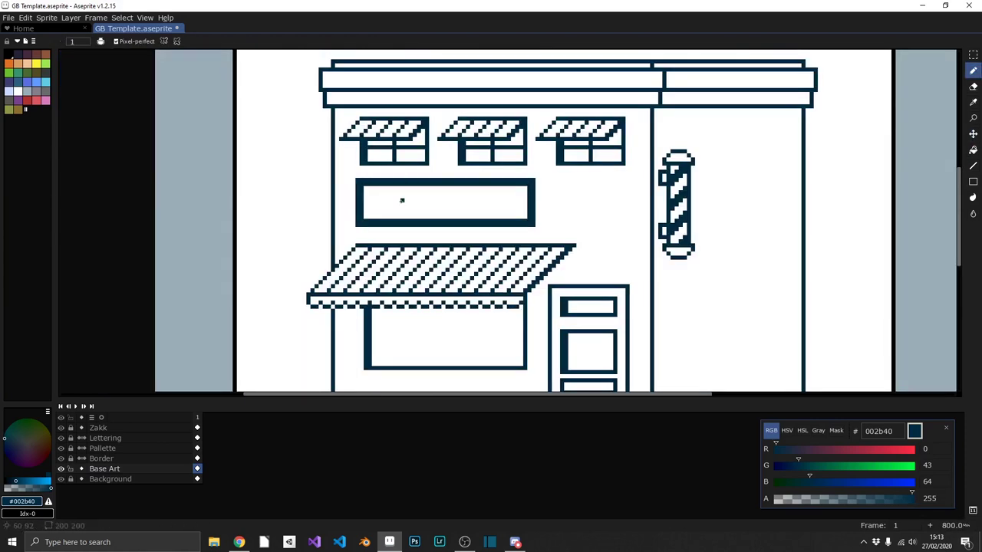
pyautogui.scroll(-3, 430, 197)
pyautogui.scroll(3, 399, 204)
pyautogui.press('m')
pyautogui.moveTo(283, 186); pyautogui.dragTo(462, 233)
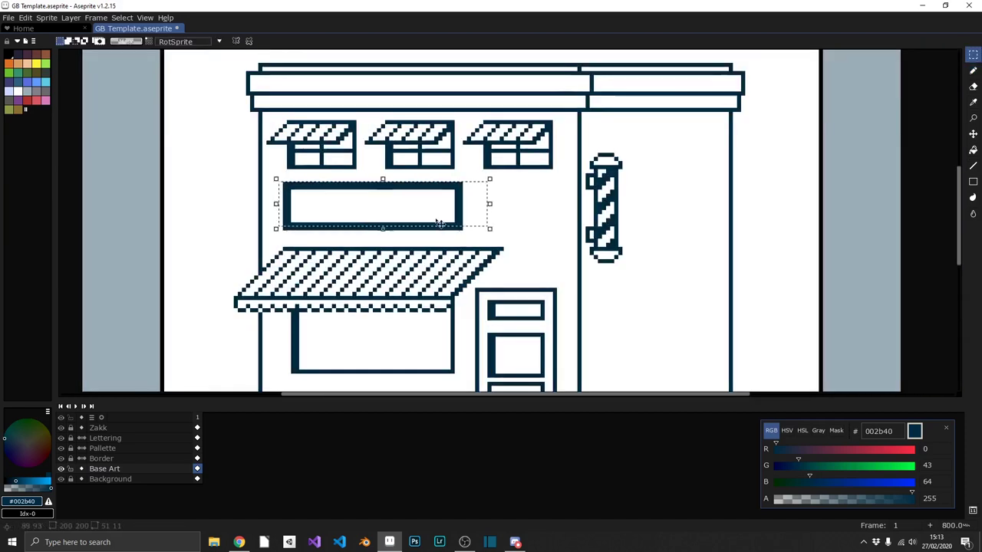
pyautogui.click(509, 197)
pyautogui.press('b')
pyautogui.moveTo(532, 222); pyautogui.dragTo(531, 179)
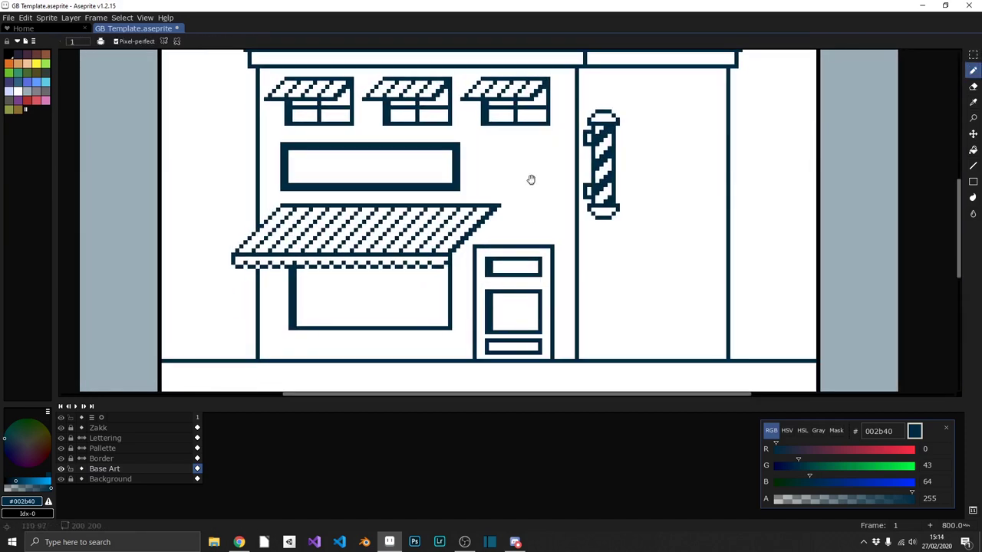
pyautogui.scroll(3, 386, 152)
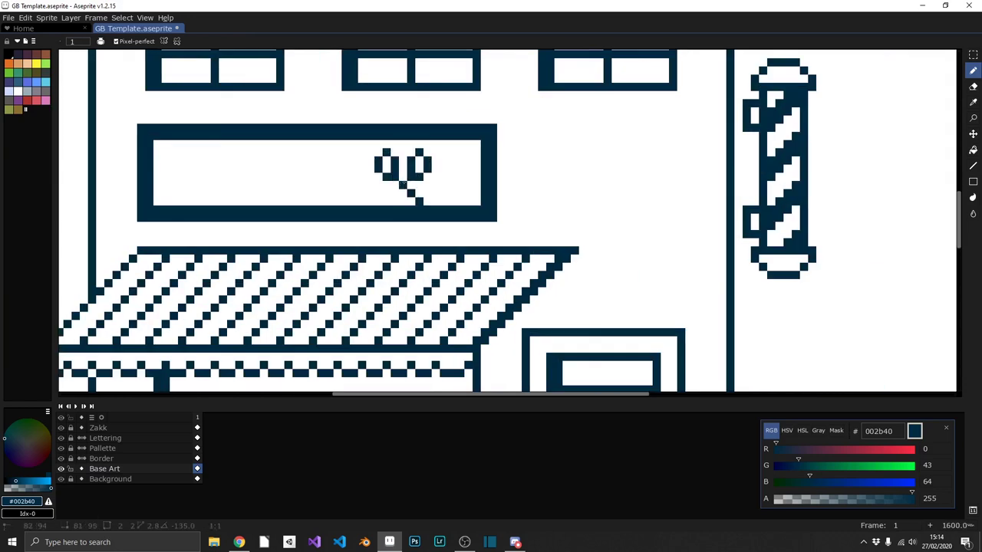
# Paste the scissors sprite and place it at the sign's right end.
pyautogui.hotkey('ctrl', 'v')
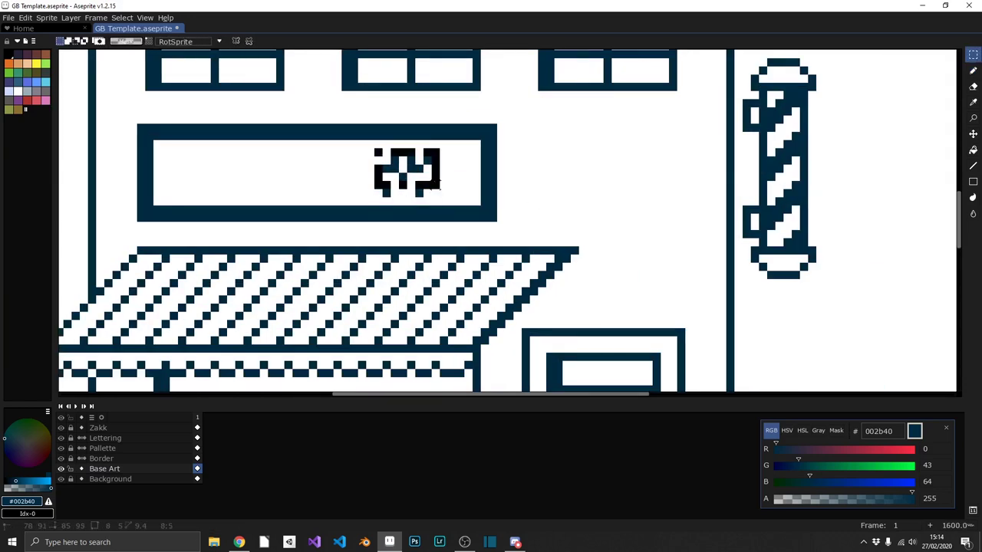
pyautogui.moveTo(439, 184); pyautogui.dragTo(475, 184)
pyautogui.press('b')
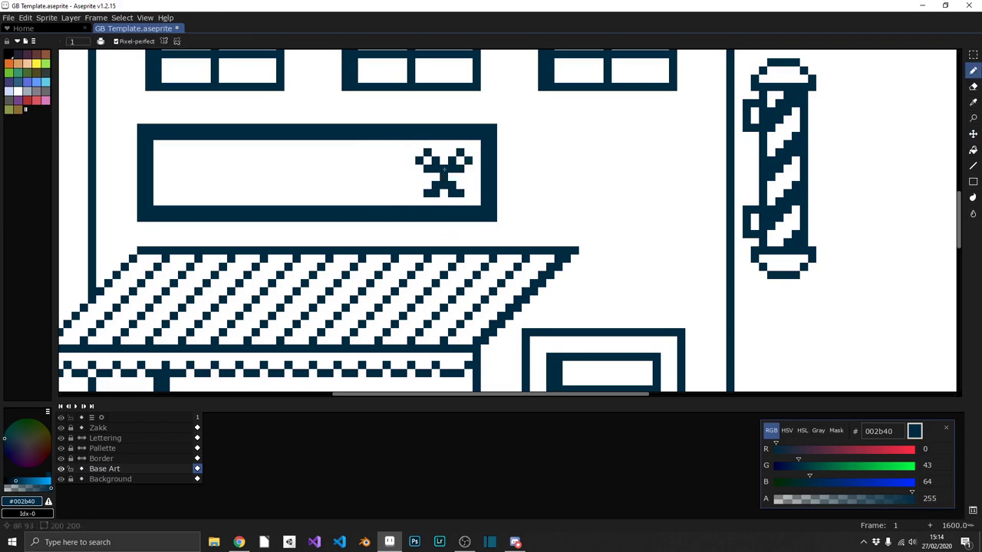
pyautogui.scroll(-7, 428, 199)
pyautogui.scroll(2, 357, 73)
# Copy the BARB letters from the Lettering alphabet and paste them into the sign on Base Art.
pyautogui.scroll(2, 357, 73)
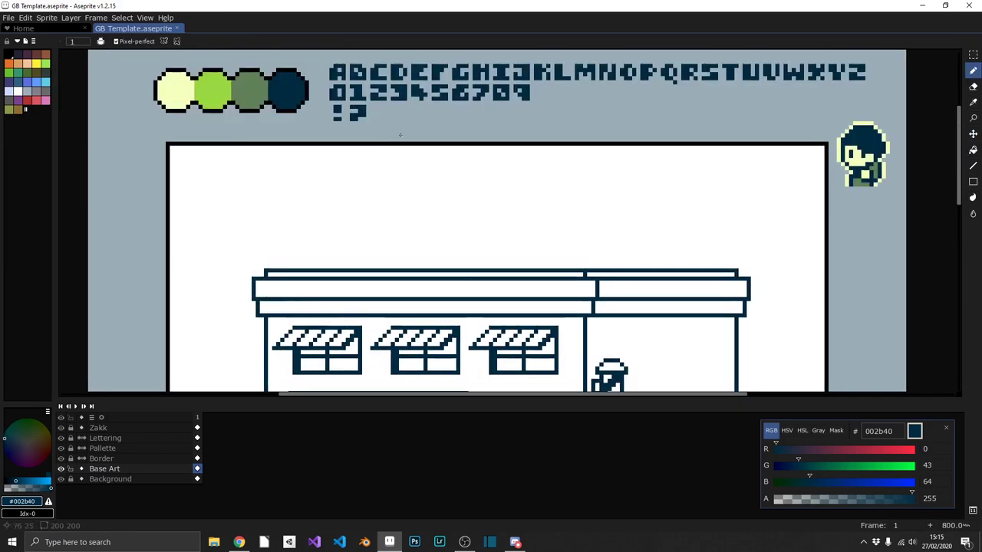
pyautogui.press('m')
pyautogui.click(105, 438)
pyautogui.hotkey('ctrl', 'c')
pyautogui.click(123, 469)
pyautogui.hotkey('ctrl', 'v')
pyautogui.moveTo(304, 312); pyautogui.dragTo(328, 192)
pyautogui.scroll(-3, 329, 193)
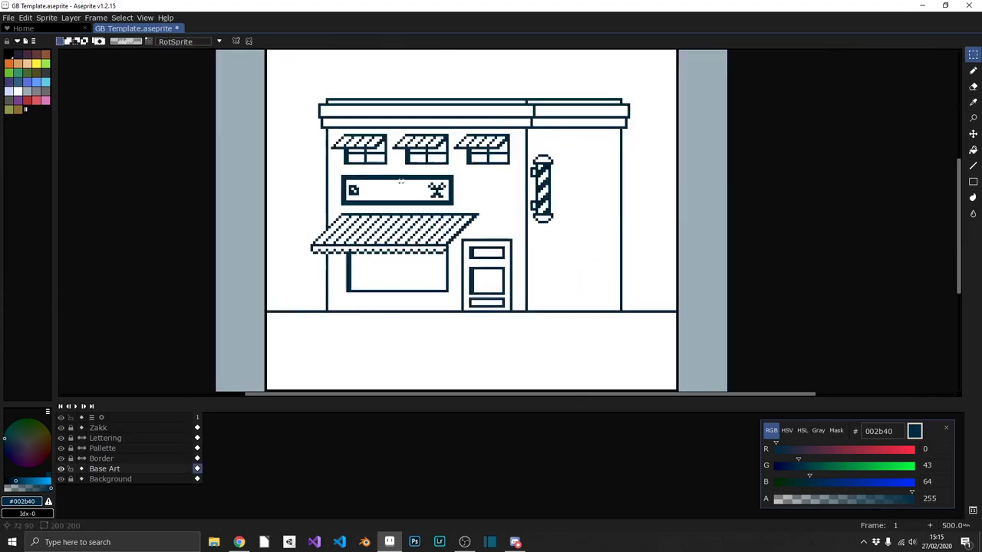
pyautogui.keyDown('ctrl'); pyautogui.click(360, 107); pyautogui.keyUp('ctrl')
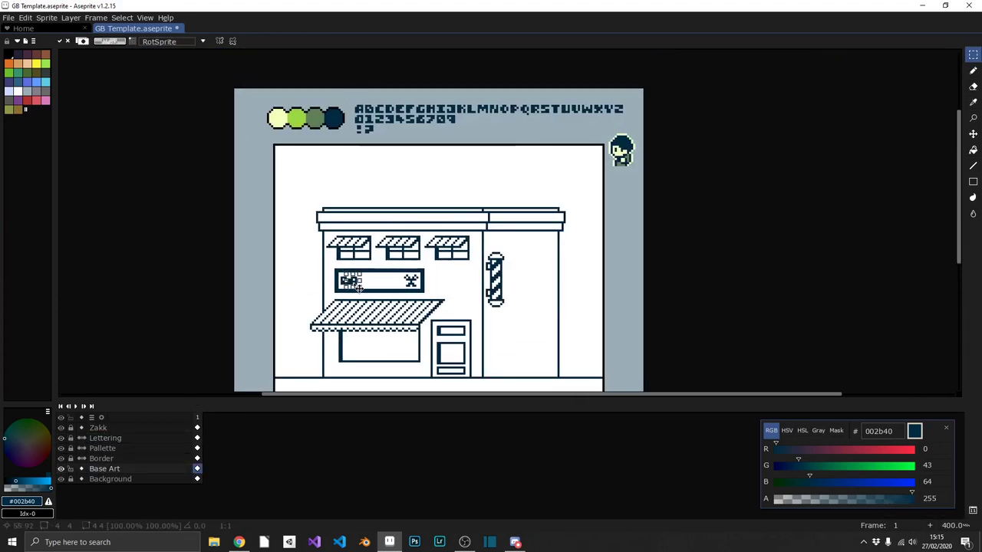
pyautogui.press('Return')
# Place the letters ER after BARB to spell BARBER, then deselect.
pyautogui.scroll(1, 530, 108)
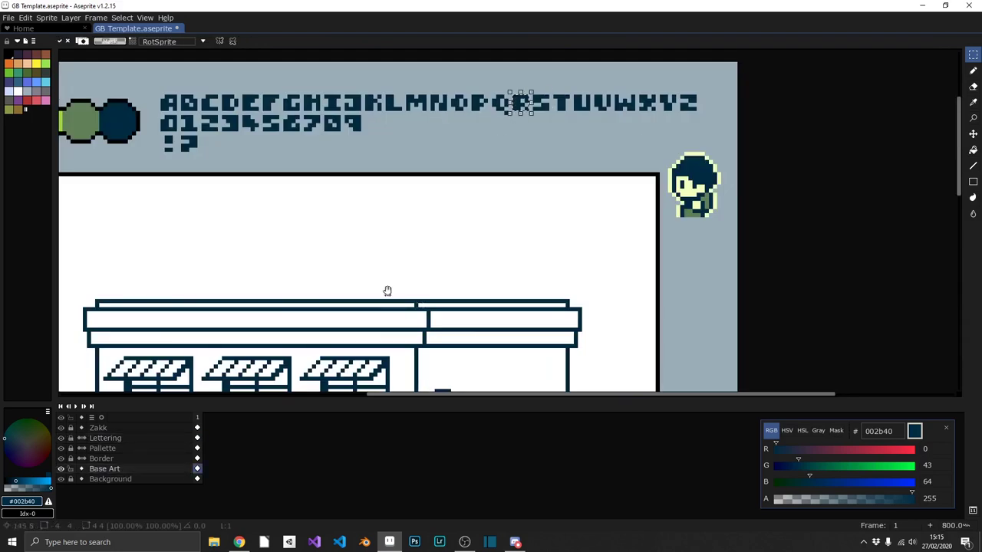
pyautogui.scroll(-5, 399, 139)
pyautogui.scroll(-2, 253, 285)
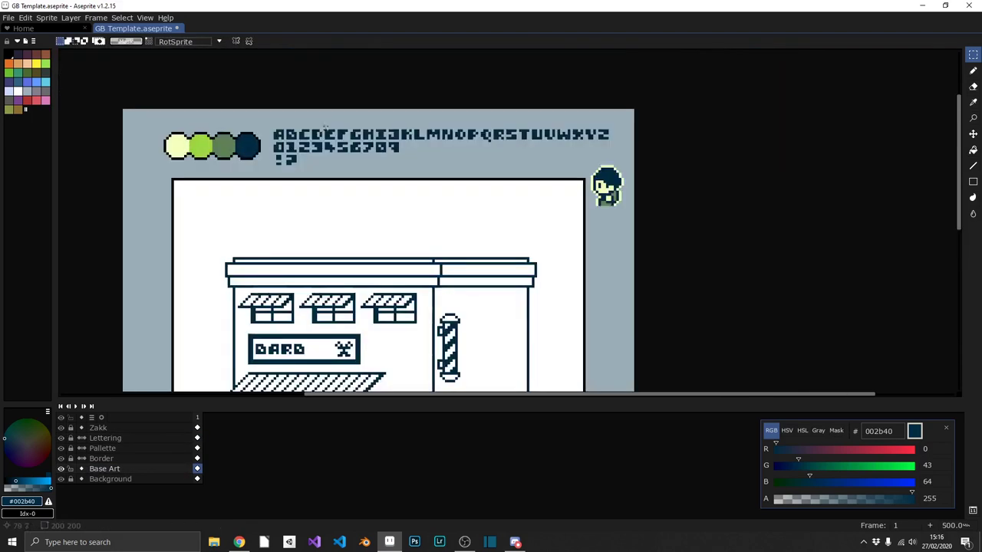
pyautogui.scroll(5, 312, 350)
pyautogui.press('Return')
pyautogui.moveTo(132, 301); pyautogui.dragTo(375, 347)
pyautogui.hotkey('ctrl', 'd')
pyautogui.press('b')
pyautogui.scroll(-5, 422, 322)
# Duplicate the shop door up onto the upper floor beside the barber pole.
pyautogui.scroll(1, 496, 316)
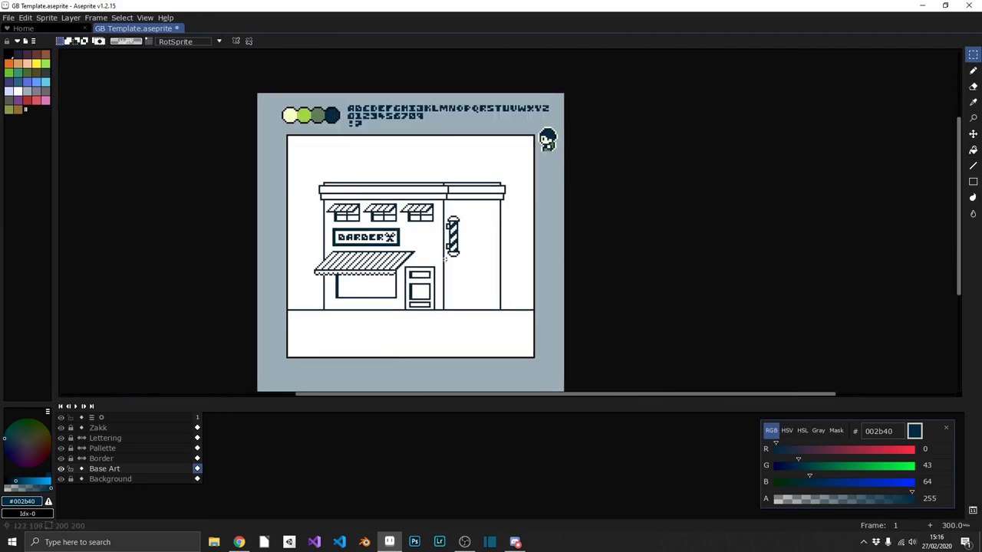
pyautogui.scroll(2, 496, 316)
pyautogui.scroll(1, 497, 316)
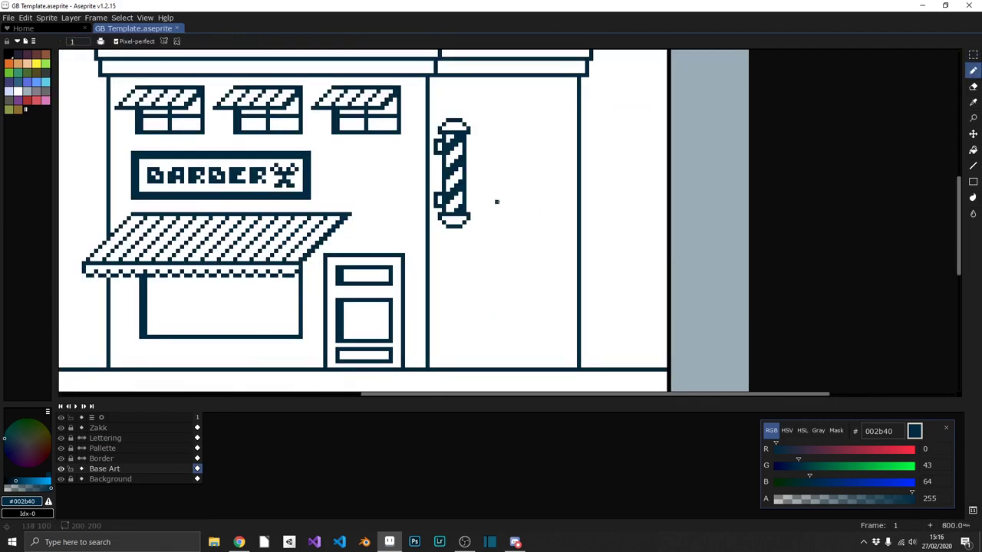
pyautogui.scroll(2, 476, 218)
pyautogui.scroll(-2, 542, 189)
pyautogui.scroll(-1, 476, 160)
pyautogui.press('m')
pyautogui.moveTo(328, 266); pyautogui.dragTo(394, 357)
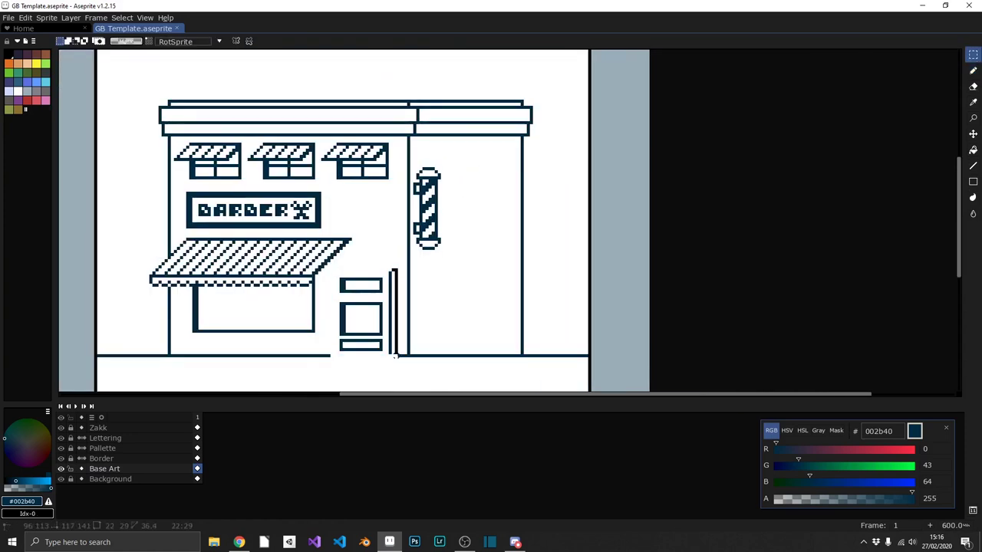
pyautogui.moveTo(364, 316); pyautogui.dragTo(478, 190)
pyautogui.hotkey('ctrl', 'd')
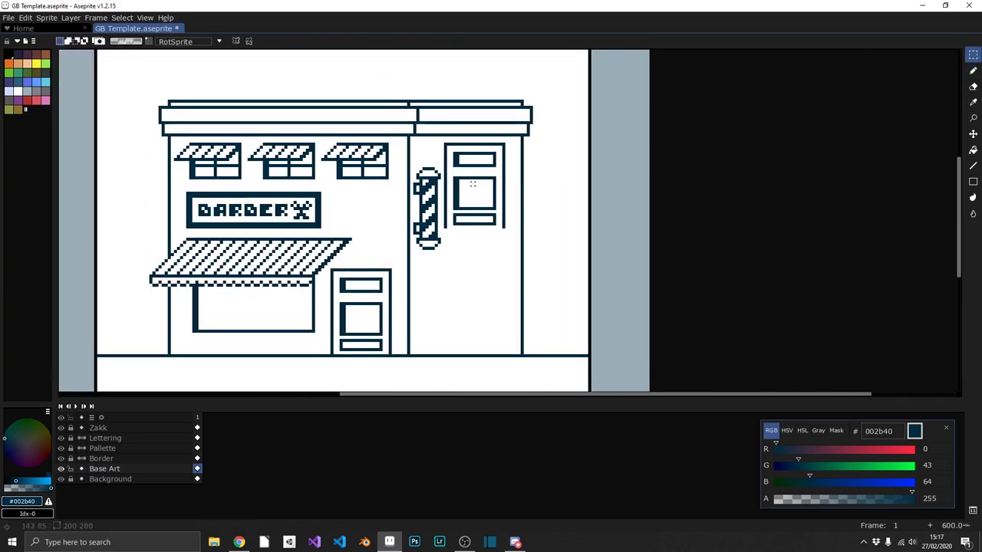
# Add a new empty Layer 1.
pyautogui.scroll(2, 477, 190)
pyautogui.scroll(-4, 468, 169)
pyautogui.scroll(3, 463, 142)
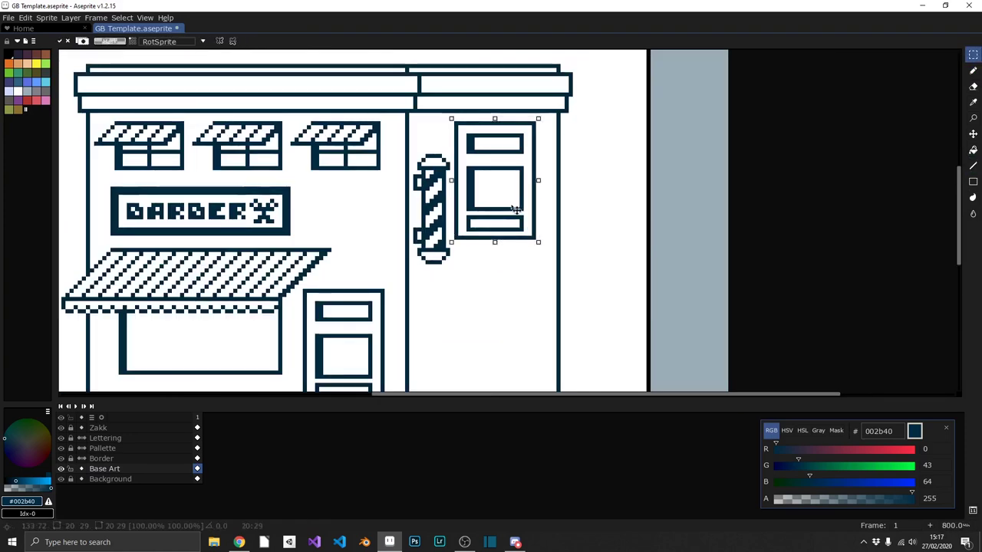
pyautogui.scroll(2, 533, 230)
pyautogui.hotkey('shift', 'n')
# Lower the Base Art layer's opacity and make Layer 1 the drawing layer.
pyautogui.press('l')
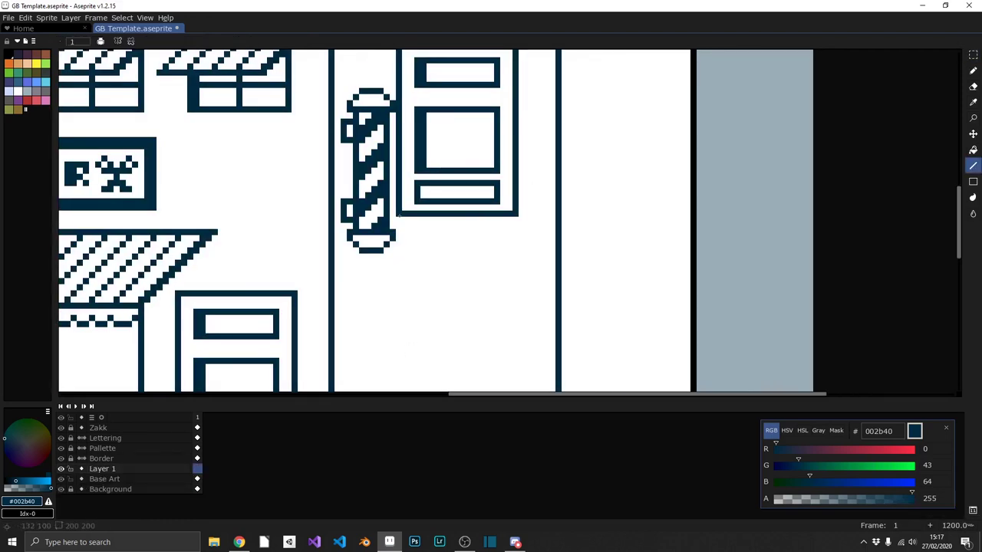
pyautogui.scroll(-6, 524, 231)
pyautogui.doubleClick(105, 479)
pyautogui.moveTo(426, 284); pyautogui.dragTo(388, 285)
pyautogui.click(102, 469)
pyautogui.press('Escape')
pyautogui.scroll(4, 491, 223)
pyautogui.doubleClick(102, 469)
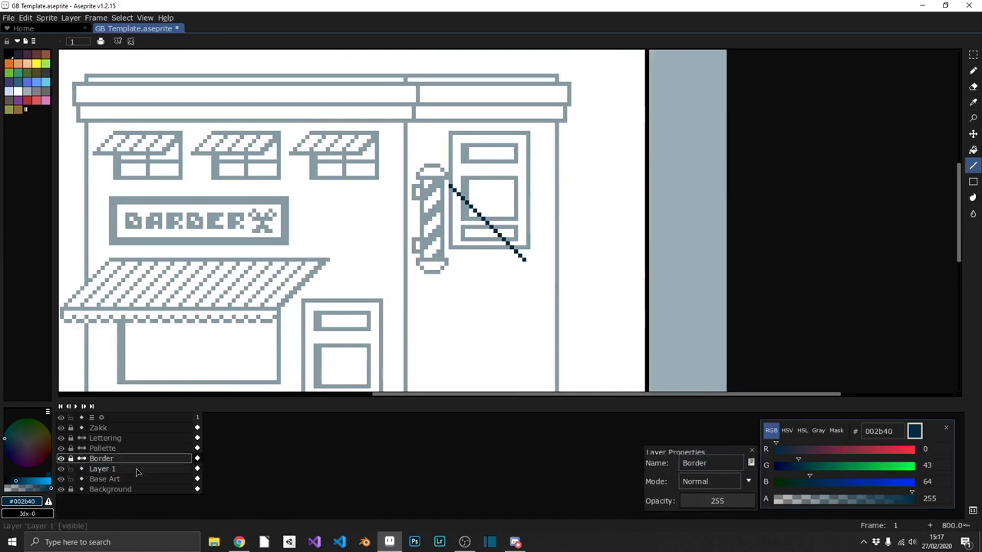
# Sketch a chevron with the Line tool and duplicate it further right.
pyautogui.scroll(2, 513, 226)
pyautogui.scroll(-3, 520, 274)
pyautogui.scroll(2, 509, 263)
pyautogui.moveTo(509, 264)
pyautogui.mouseDown()
pyautogui.moveTo(530, 285)
pyautogui.moveTo(454, 362)
pyautogui.moveTo(430, 343)
pyautogui.mouseUp()
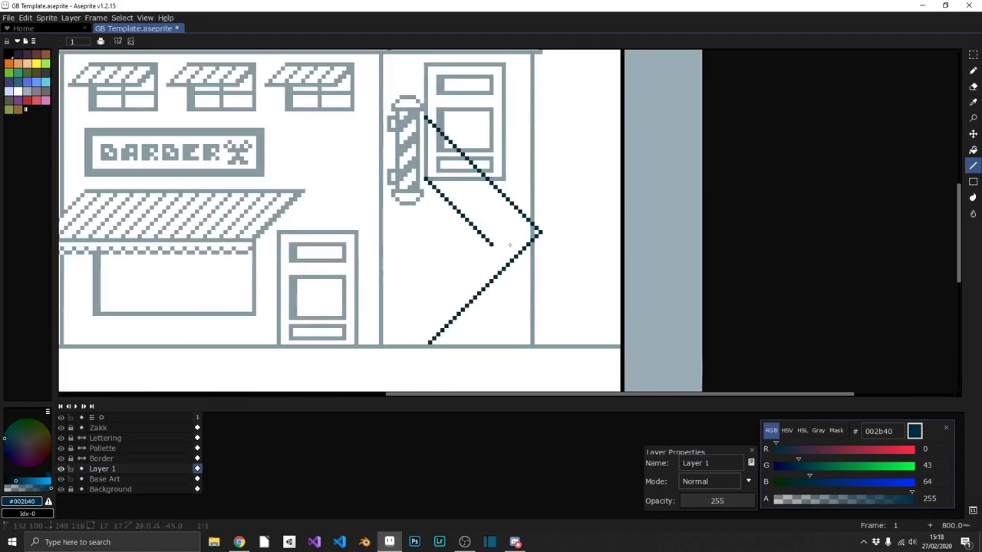
pyautogui.hotkey('ctrl', 'z')
pyautogui.press('m')
pyautogui.moveTo(424, 114); pyautogui.dragTo(560, 345)
pyautogui.moveTo(476, 215); pyautogui.dragTo(552, 215)
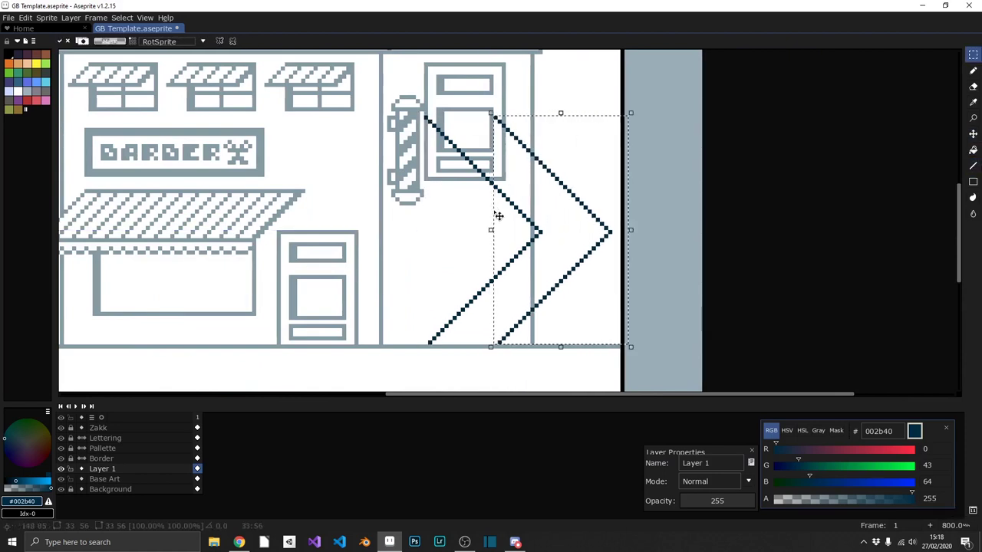
# Move a section of the chevron down and drop it in place.
pyautogui.scroll(-4, 451, 114)
pyautogui.scroll(6, 561, 258)
pyautogui.moveTo(350, 87); pyautogui.dragTo(530, 258)
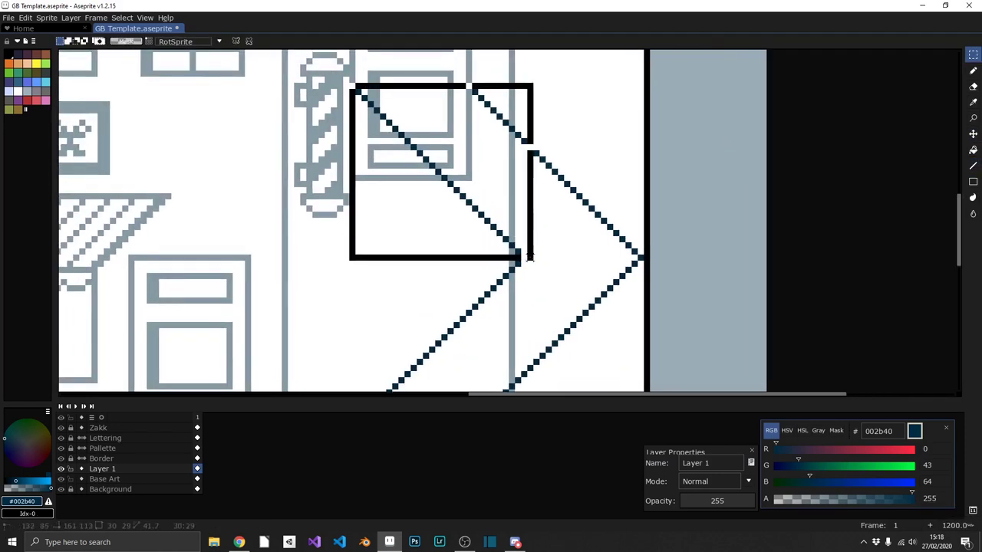
pyautogui.moveTo(489, 155); pyautogui.dragTo(490, 241)
pyautogui.hotkey('ctrl', 'd')
# Erase the chevron diagonal past its crossing point.
pyautogui.press('e')
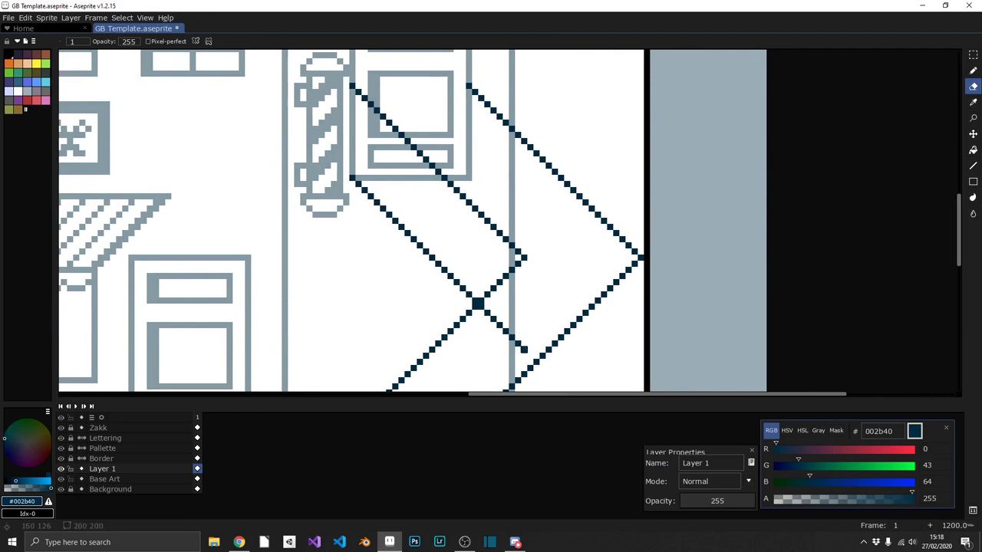
pyautogui.moveTo(477, 304); pyautogui.dragTo(526, 352)
pyautogui.scroll(-5, 526, 352)
pyautogui.scroll(5, 541, 297)
pyautogui.press('l')
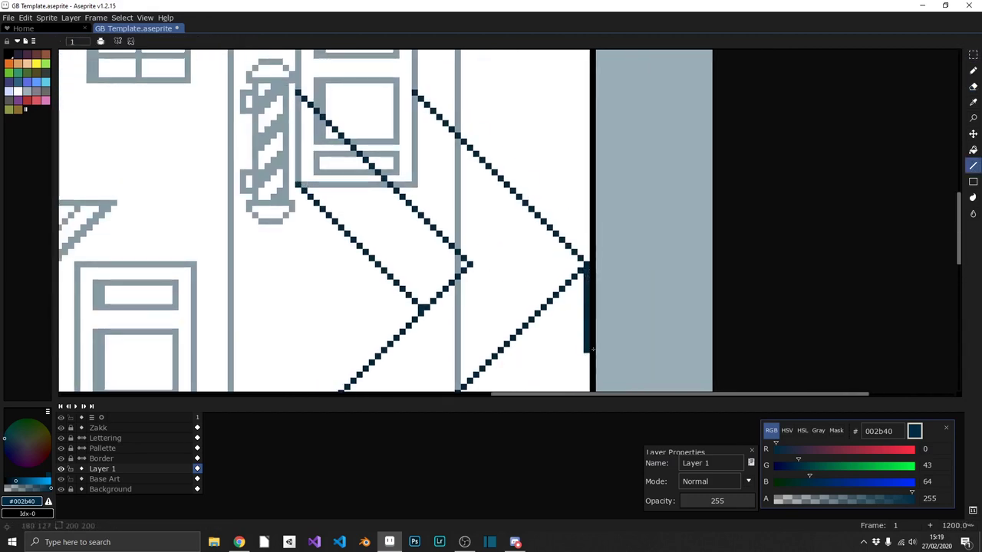
pyautogui.scroll(-2, 592, 349)
pyautogui.scroll(-3, 537, 269)
pyautogui.scroll(4, 470, 199)
pyautogui.hotkey('ctrl', 'z')
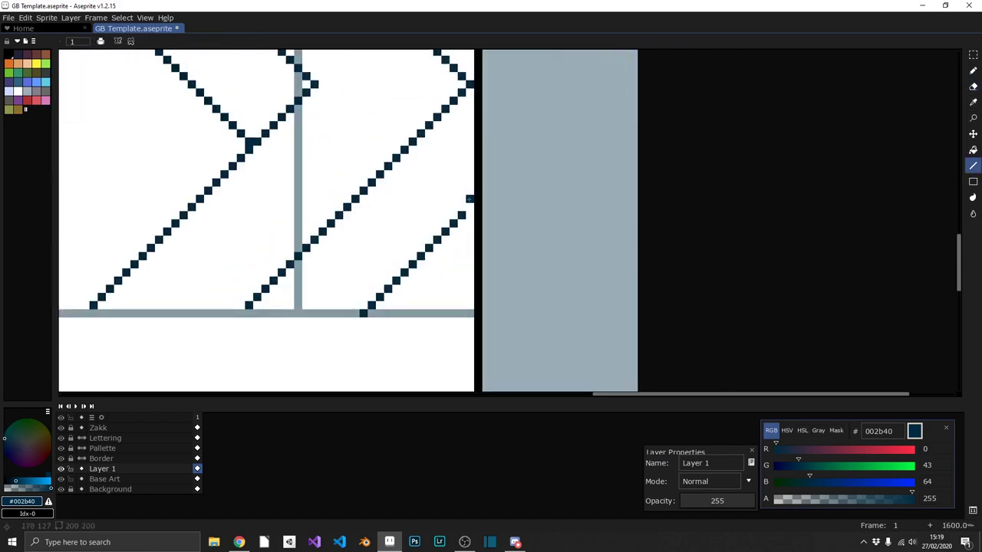
pyautogui.scroll(-5, 470, 198)
pyautogui.scroll(3, 430, 169)
pyautogui.scroll(2, 408, 156)
pyautogui.scroll(2, 268, 141)
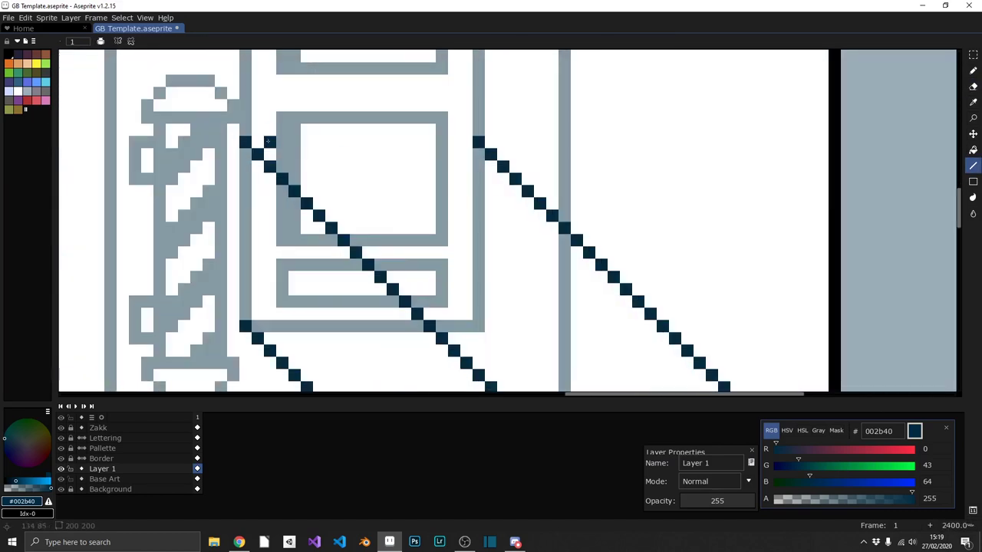
pyautogui.scroll(-2, 268, 142)
# Double two chevron arms with parallel lines.
pyautogui.moveTo(264, 142); pyautogui.dragTo(502, 375)
pyautogui.moveTo(580, 86); pyautogui.dragTo(365, 299)
pyautogui.scroll(-4, 502, 277)
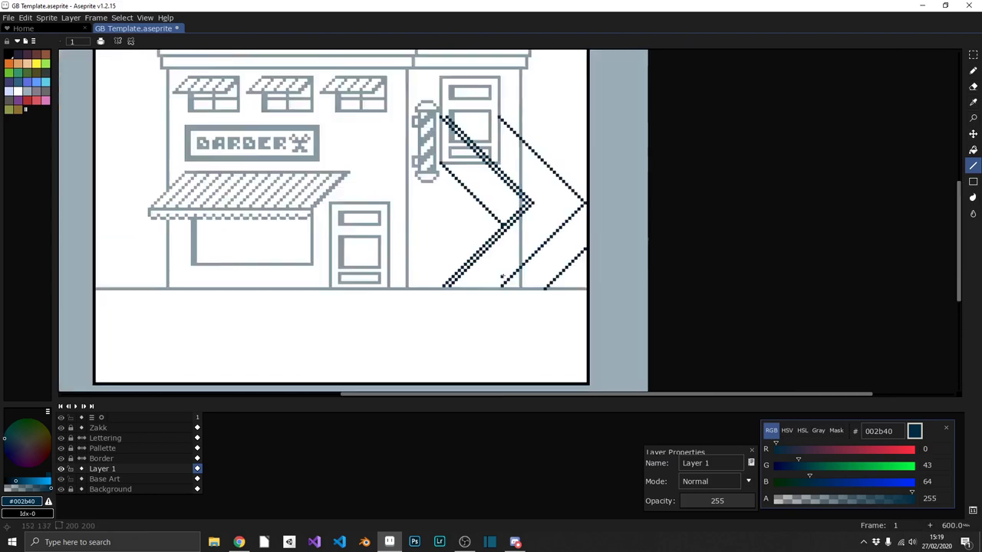
pyautogui.scroll(4, 503, 278)
# Move a vertical stub down to the zigzag's base at the ground line.
pyautogui.press('m')
pyautogui.moveTo(449, 224); pyautogui.dragTo(362, 308)
pyautogui.press('Delete')
pyautogui.moveTo(478, 213); pyautogui.dragTo(416, 310)
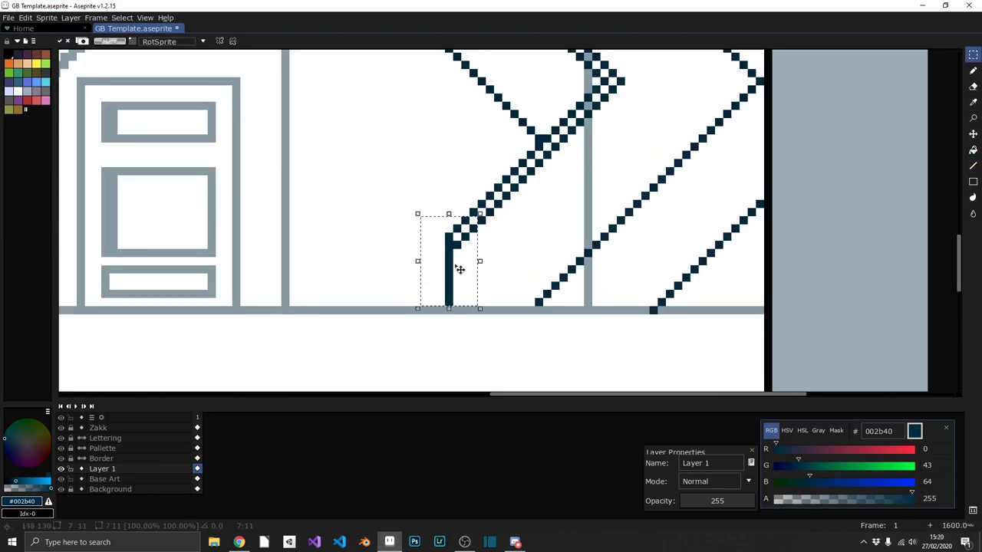
pyautogui.moveTo(447, 268); pyautogui.dragTo(604, 268)
pyautogui.press('Delete')
# Add a parallel line to the right-hand zigzag.
pyautogui.scroll(2, 637, 268)
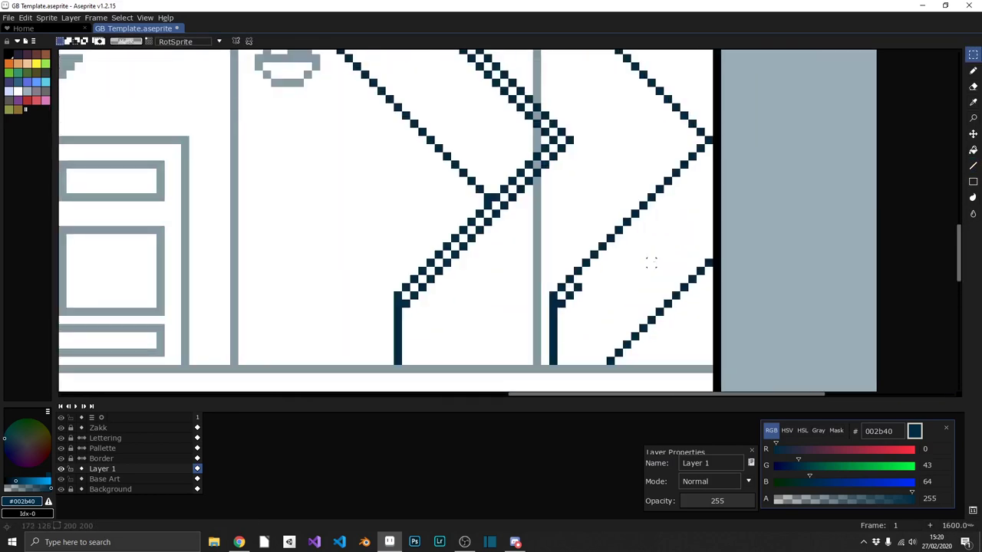
pyautogui.press('l')
pyautogui.moveTo(583, 243); pyautogui.dragTo(695, 137)
pyautogui.scroll(2, 673, 285)
# Double the right zigzag's other diagonal with a parallel line.
pyautogui.scroll(2, 673, 285)
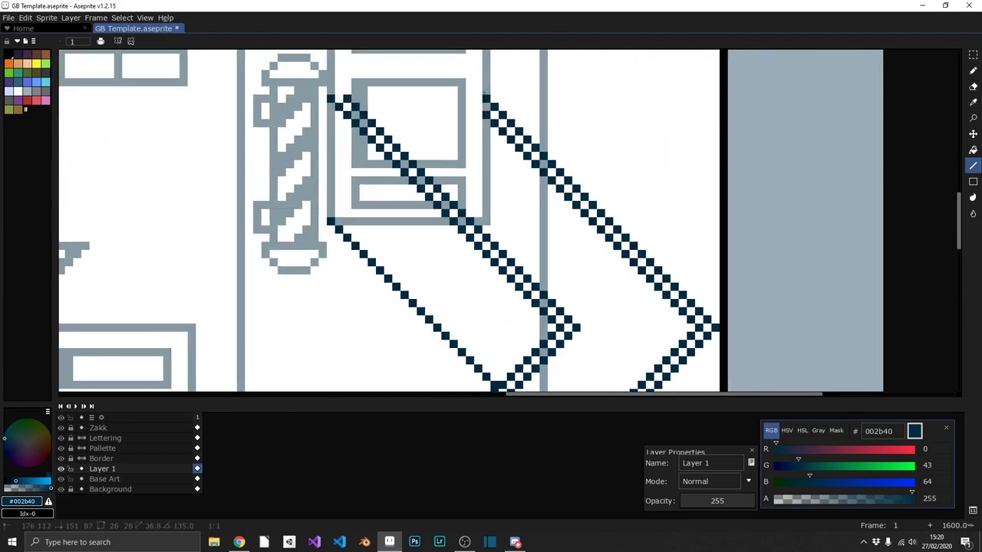
pyautogui.moveTo(686, 315); pyautogui.dragTo(483, 112)
pyautogui.scroll(-3, 420, 296)
pyautogui.scroll(3, 421, 296)
# Draw a horizontal step line between the two vertical stubs.
pyautogui.moveTo(523, 293); pyautogui.dragTo(420, 294)
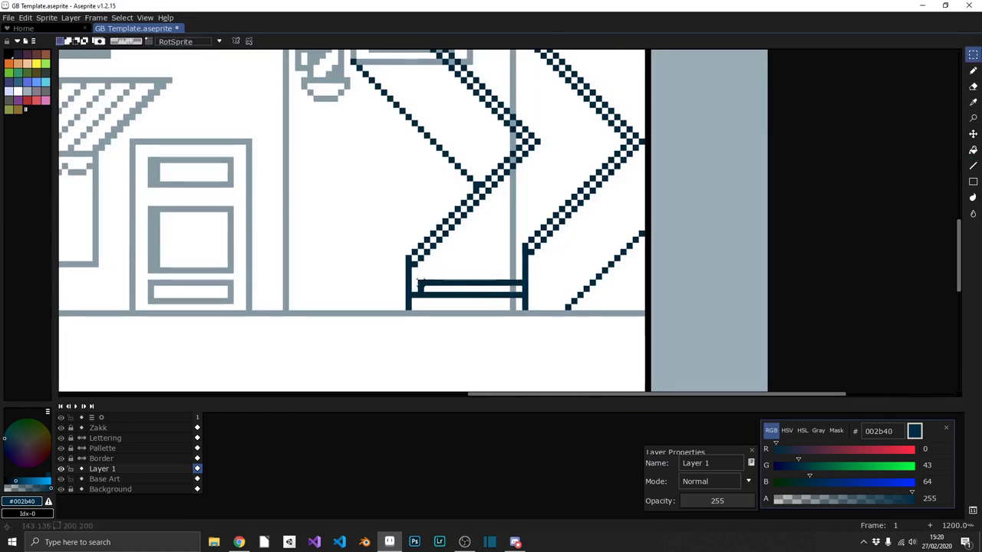
pyautogui.hotkey('ctrl', 'z')
pyautogui.moveTo(523, 300); pyautogui.dragTo(421, 288)
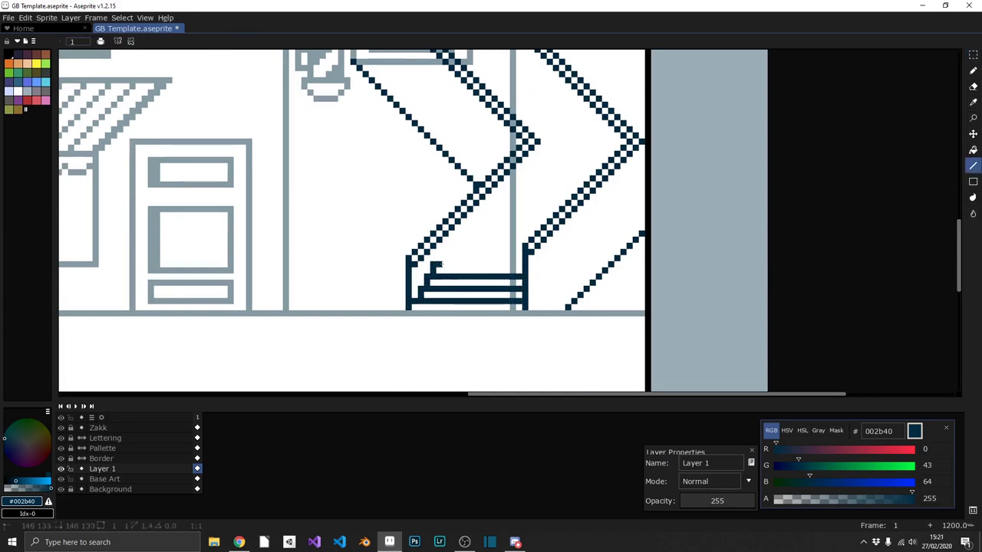
pyautogui.scroll(-3, 440, 256)
pyautogui.scroll(4, 478, 277)
pyautogui.hotkey('ctrl', 'z')
pyautogui.moveTo(287, 286); pyautogui.dragTo(426, 286)
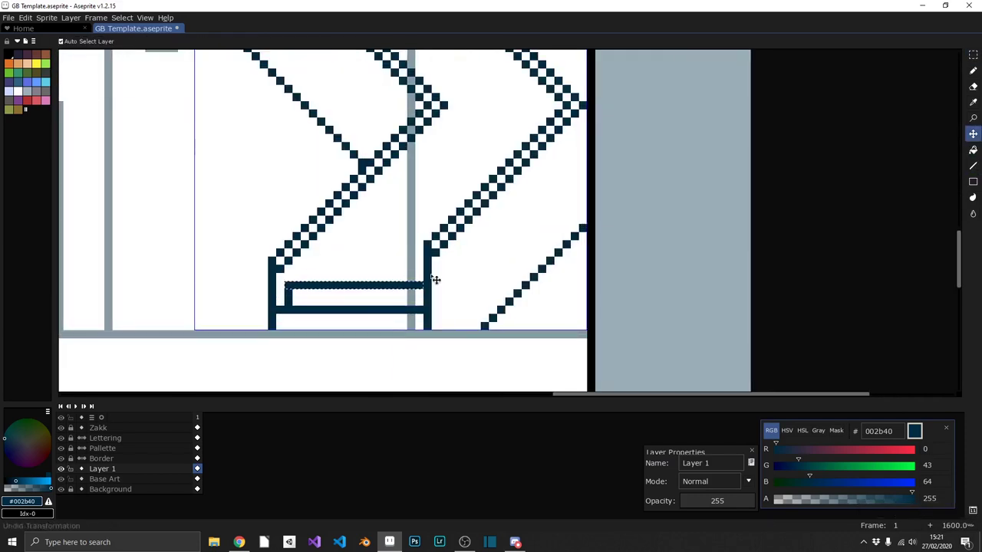
# Copy the step bar up and to the right as the next stair tread.
pyautogui.press('m')
pyautogui.moveTo(304, 285)
pyautogui.mouseDown()
pyautogui.moveTo(375, 272)
pyautogui.moveTo(377, 295)
pyautogui.moveTo(358, 253)
pyautogui.moveTo(376, 222)
pyautogui.moveTo(435, 182)
pyautogui.moveTo(359, 220)
pyautogui.moveTo(376, 244)
pyautogui.mouseUp()
pyautogui.click(450, 332)
pyautogui.press('l')
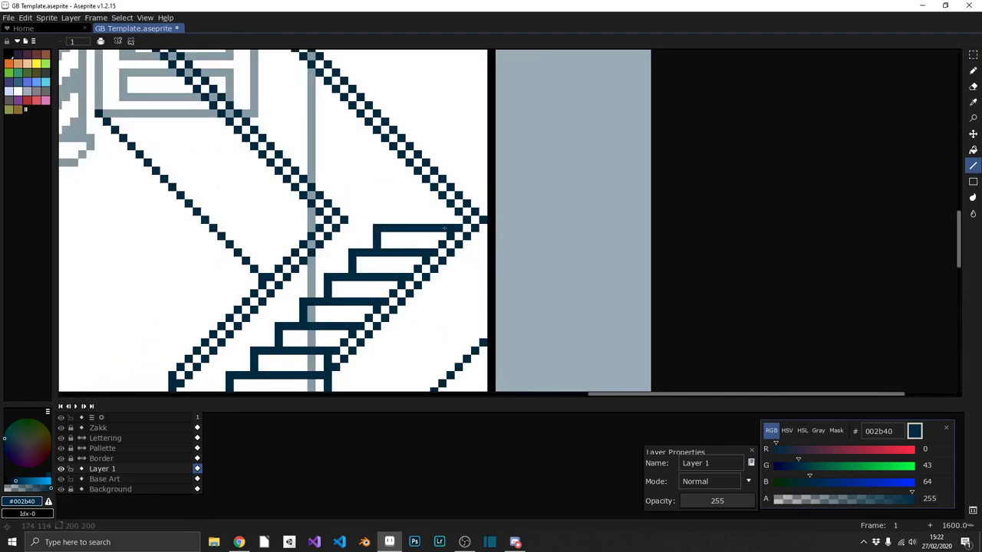
# Duplicate the stair's lower-left corner piece and add a line onto it.
pyautogui.scroll(-6, 444, 228)
pyautogui.scroll(6, 389, 258)
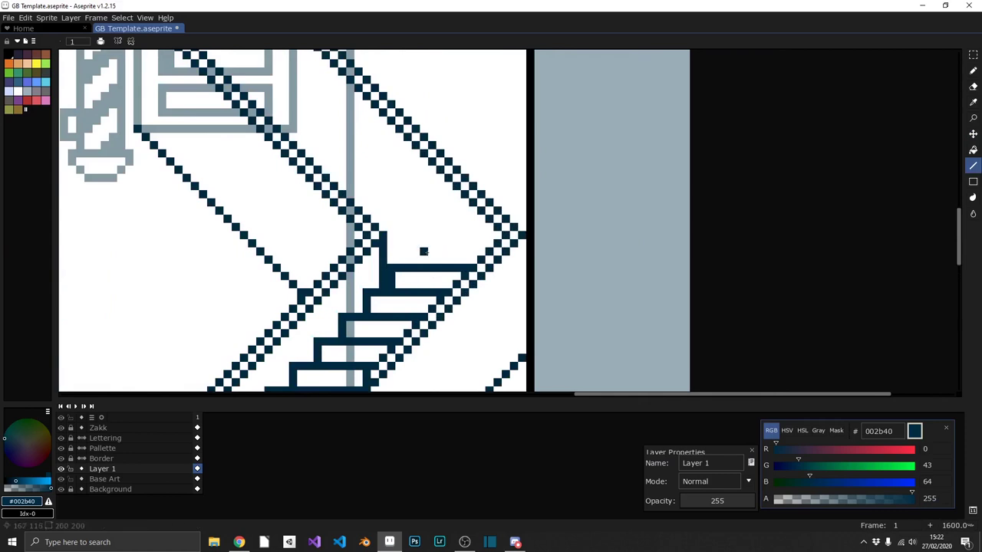
pyautogui.scroll(-1, 423, 252)
pyautogui.press('m')
pyautogui.moveTo(288, 309)
pyautogui.mouseDown()
pyautogui.moveTo(331, 350)
pyautogui.moveTo(460, 177)
pyautogui.mouseUp()
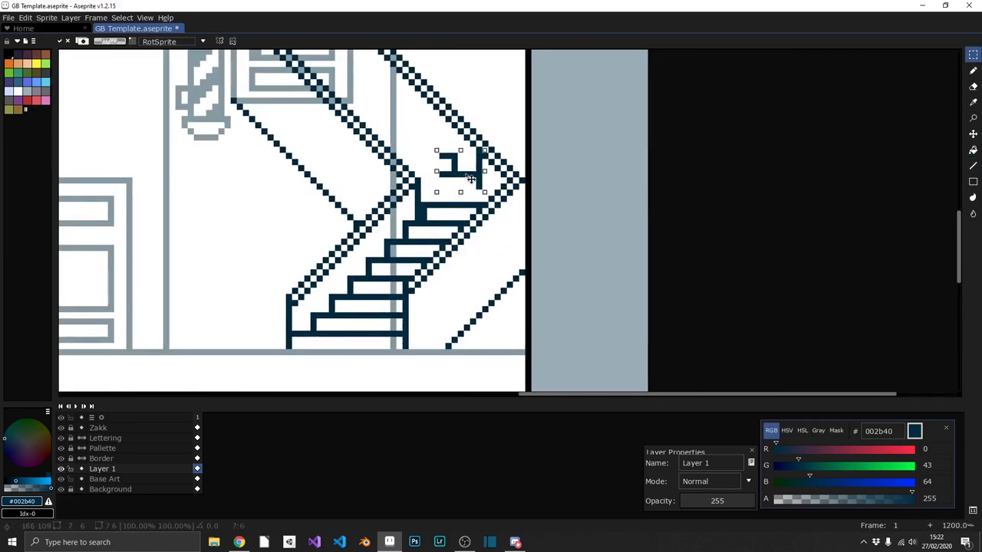
pyautogui.press('e')
pyautogui.press('l')
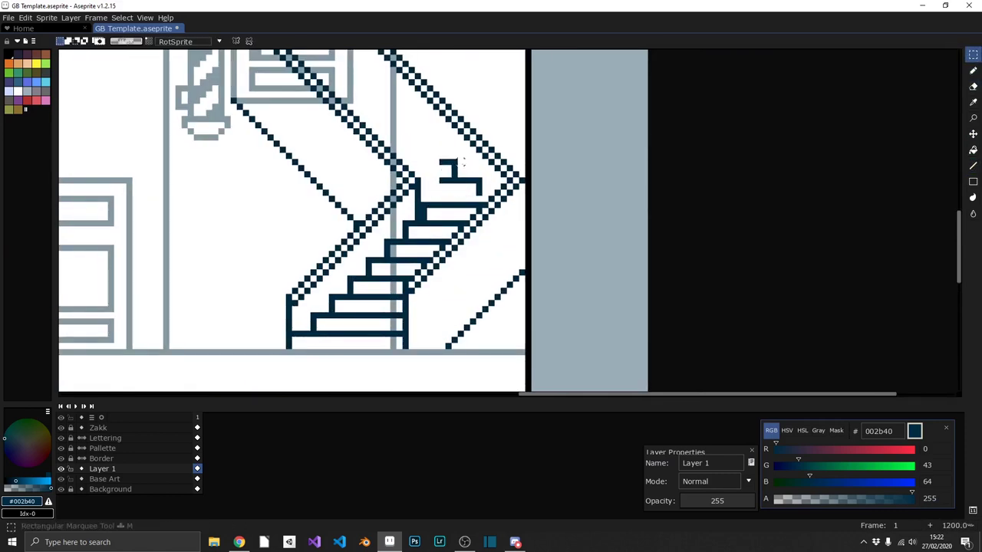
pyautogui.hotkey('ctrl', 'z')
pyautogui.moveTo(476, 186); pyautogui.dragTo(422, 191)
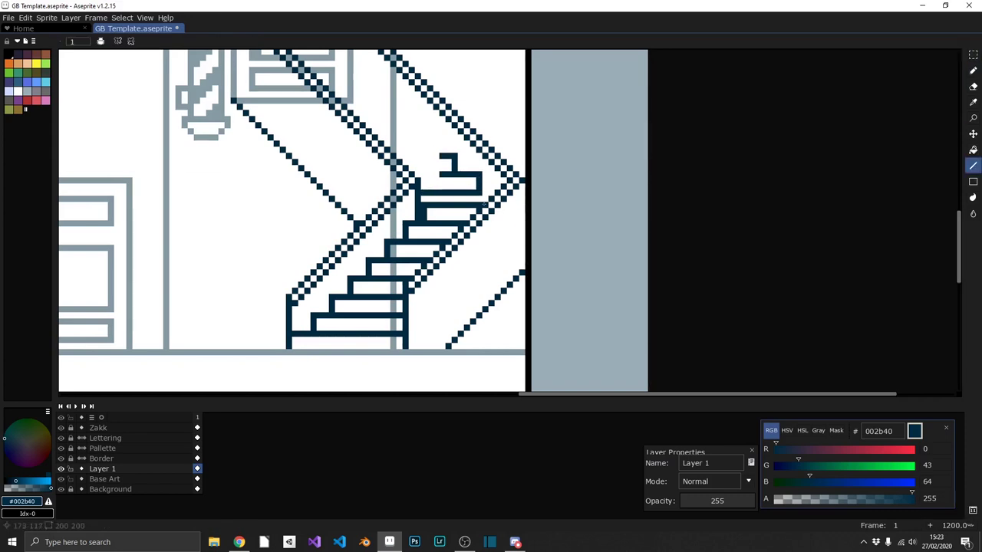
# Undo the stair edits and pencil a short line above the stairs.
pyautogui.hscroll(3, 402, 155)
pyautogui.hotkey('ctrl', 'z')
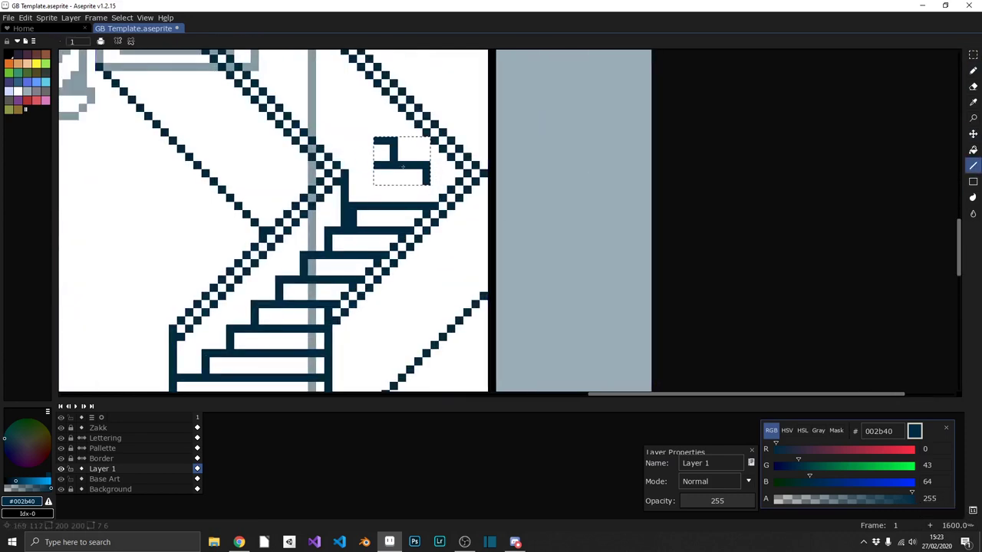
pyautogui.press('v')
pyautogui.hotkey('ctrl', 'z')
pyautogui.hscroll(2, 404, 199)
pyautogui.scroll(1, 405, 200)
pyautogui.press('b')
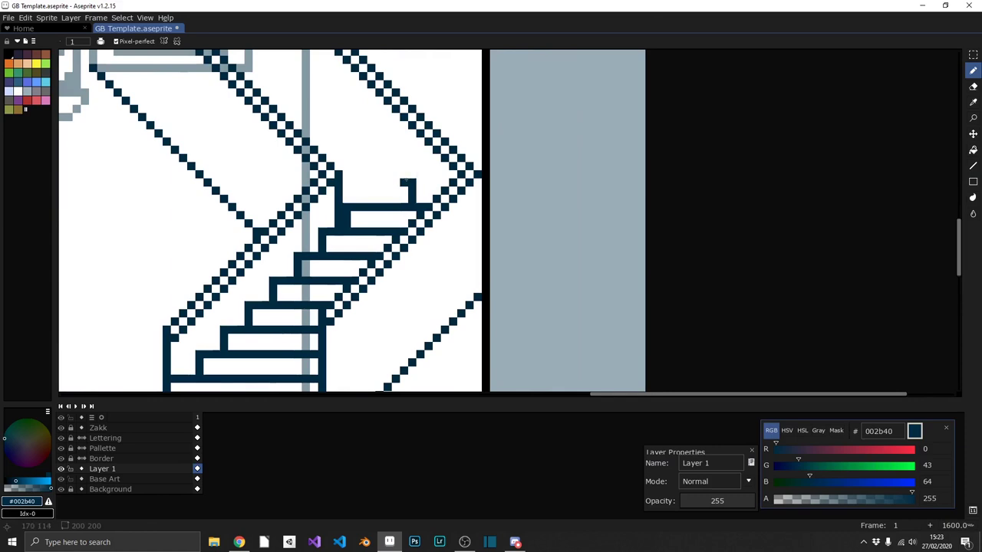
pyautogui.scroll(-5, 381, 159)
pyautogui.scroll(3, 464, 198)
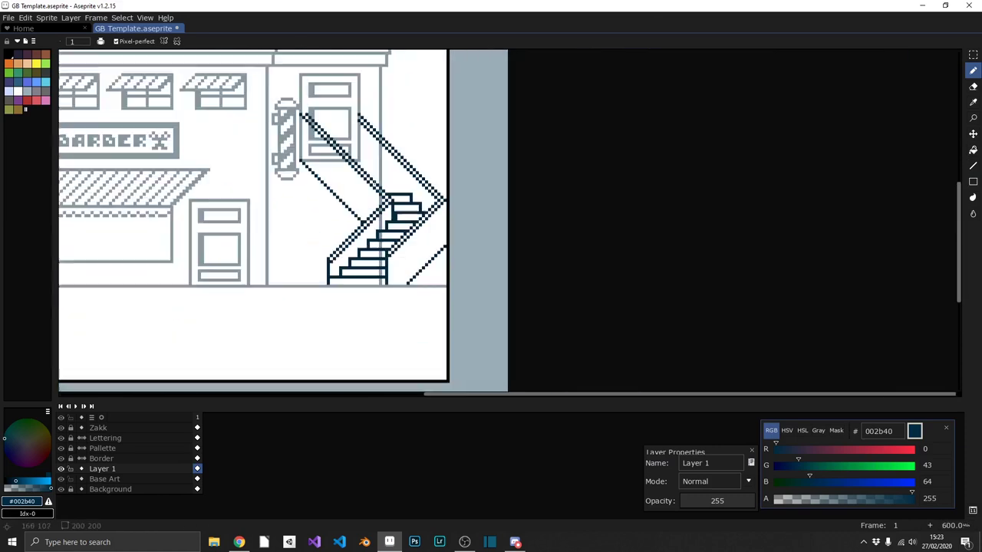
pyautogui.scroll(2, 464, 198)
pyautogui.scroll(1, 457, 231)
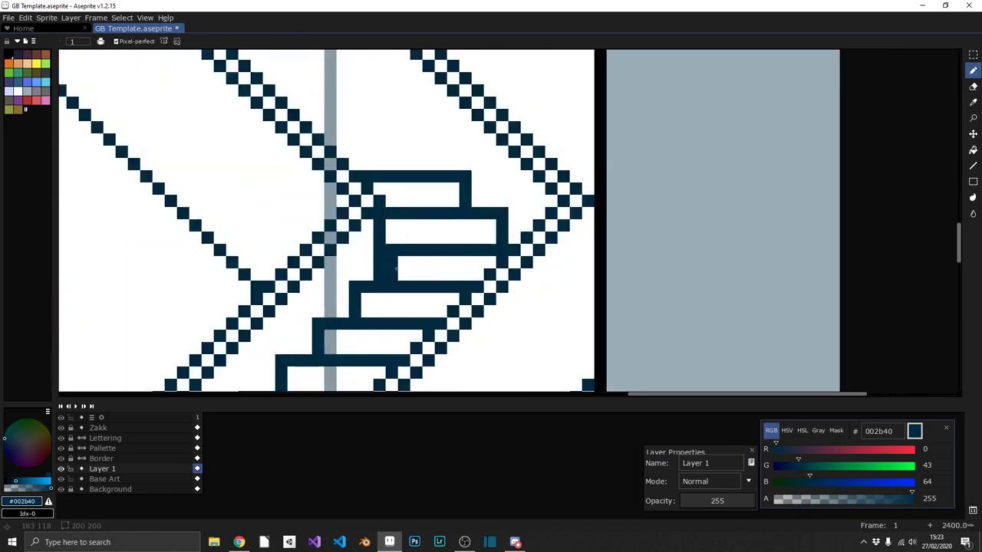
pyautogui.scroll(-1, 473, 230)
pyautogui.scroll(1, 392, 167)
pyautogui.scroll(-1, 460, 230)
pyautogui.moveTo(480, 244)
pyautogui.mouseDown()
pyautogui.moveTo(480, 227)
pyautogui.moveTo(391, 204)
pyautogui.mouseUp()
# Draw a short line on the lower stairs and save the file.
pyautogui.scroll(-6, 391, 204)
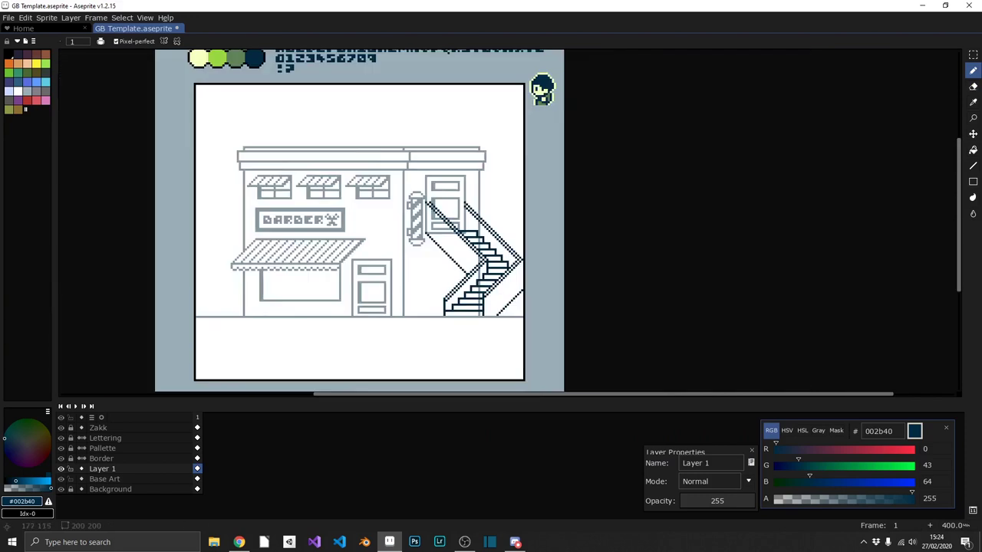
pyautogui.scroll(5, 437, 242)
pyautogui.scroll(-5, 443, 157)
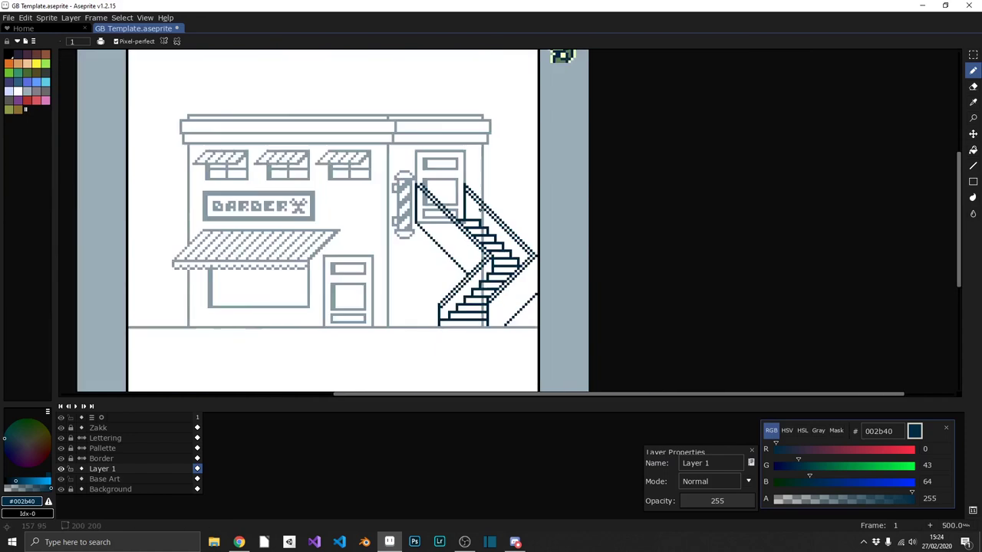
pyautogui.scroll(5, 522, 328)
pyautogui.moveTo(437, 331); pyautogui.dragTo(503, 332)
pyautogui.hotkey('ctrl', 's')
# On the Base Art layer, erase the door-frame pixels behind the stair diagonal and its bottom edge.
pyautogui.scroll(-5, 530, 287)
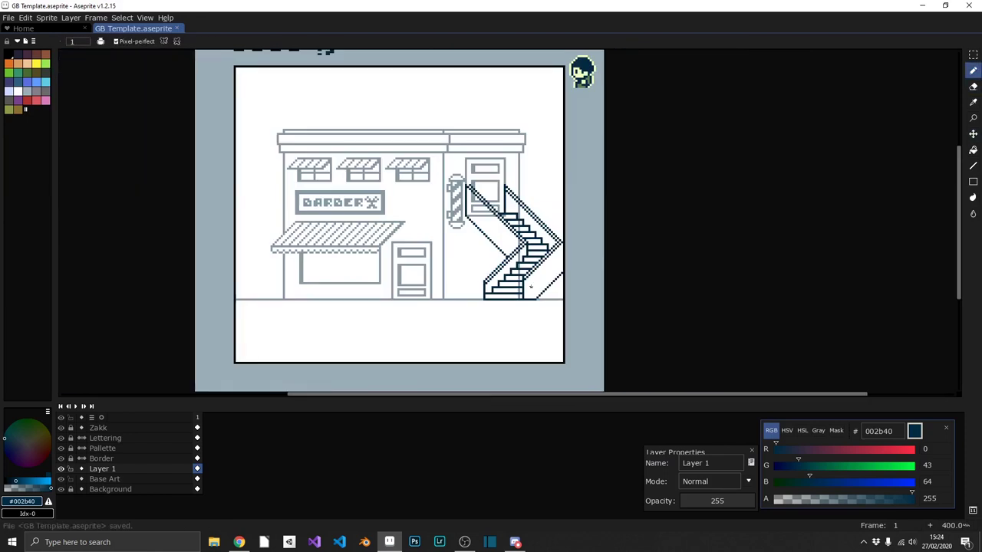
pyautogui.click(197, 479)
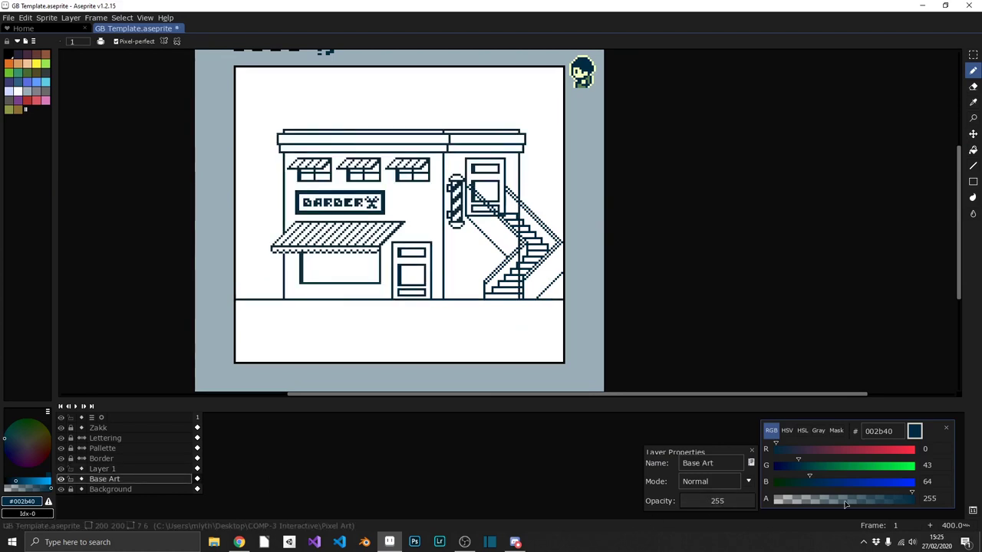
pyautogui.scroll(5, 495, 203)
pyautogui.press('e')
pyautogui.moveTo(407, 151); pyautogui.dragTo(409, 184)
pyautogui.press('b')
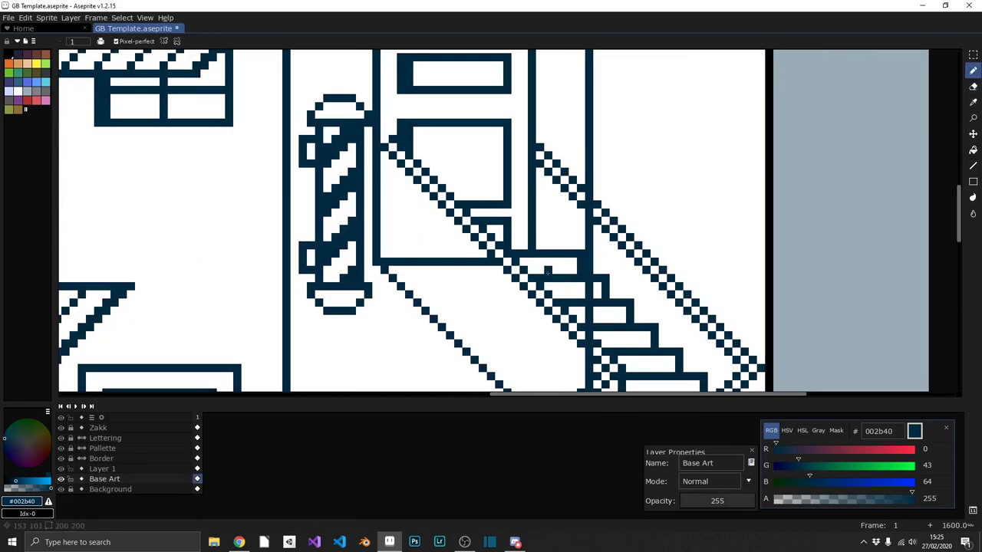
pyautogui.press('e')
pyautogui.moveTo(486, 238); pyautogui.dragTo(374, 239)
# Erase the old lower staircase pixels and save GB Template.aseprite.
pyautogui.scroll(-1, 429, 230)
pyautogui.scroll(1, 482, 293)
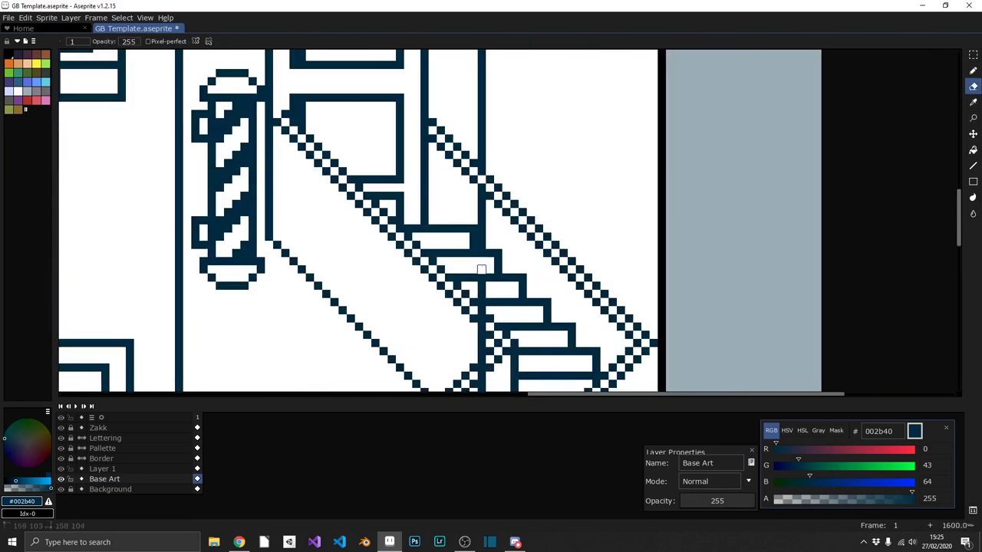
pyautogui.moveTo(482, 294); pyautogui.dragTo(484, 138)
pyautogui.moveTo(478, 357)
pyautogui.mouseDown()
pyautogui.moveTo(486, 246)
pyautogui.moveTo(485, 307)
pyautogui.mouseUp()
pyautogui.press('b')
pyautogui.scroll(-2, 491, 230)
pyautogui.hotkey('ctrl', 's')
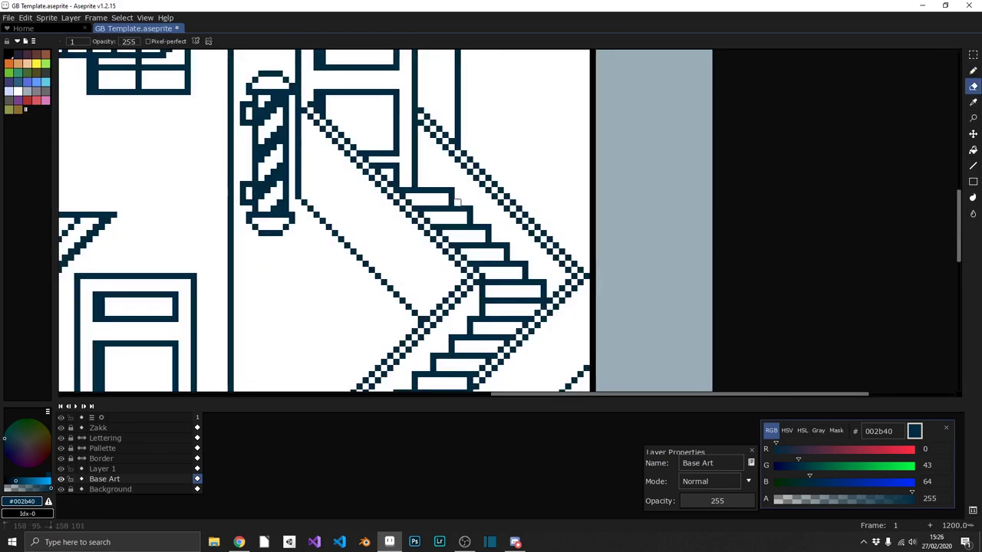
pyautogui.scroll(-2, 525, 202)
pyautogui.scroll(-1, 526, 202)
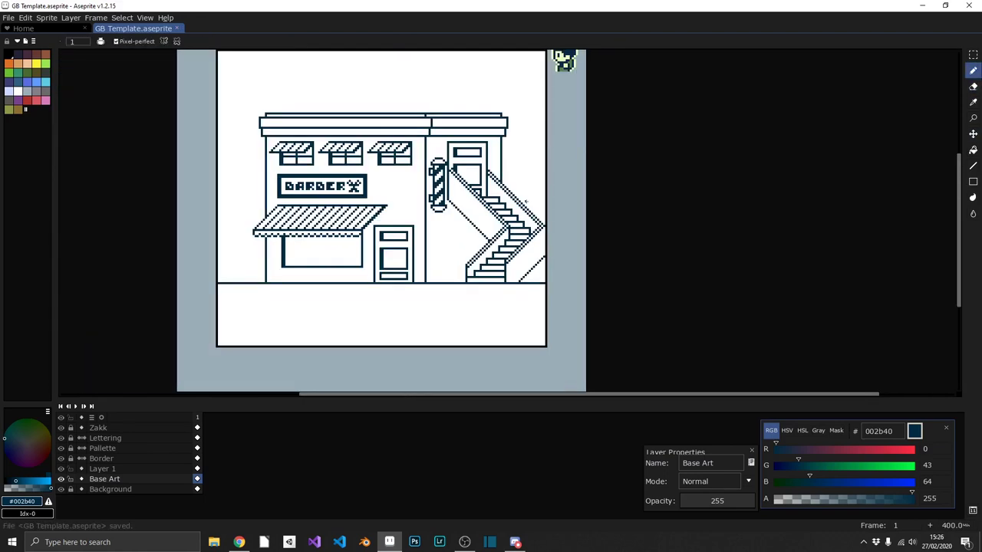
pyautogui.scroll(3, 526, 202)
pyautogui.scroll(2, 525, 202)
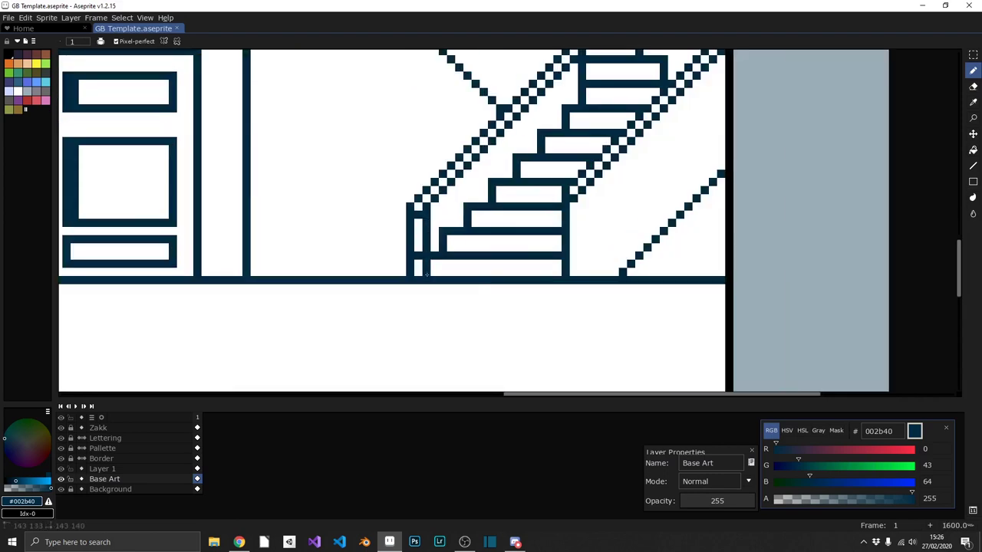
# Delete the Base Art layer.
pyautogui.rightClick(107, 479)
pyautogui.click(147, 504)
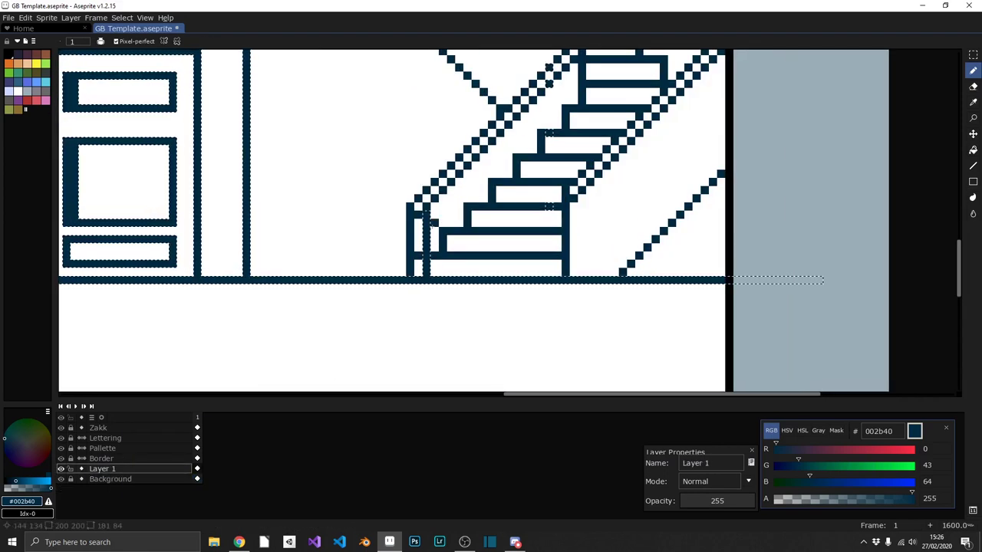
pyautogui.scroll(-5, 577, 219)
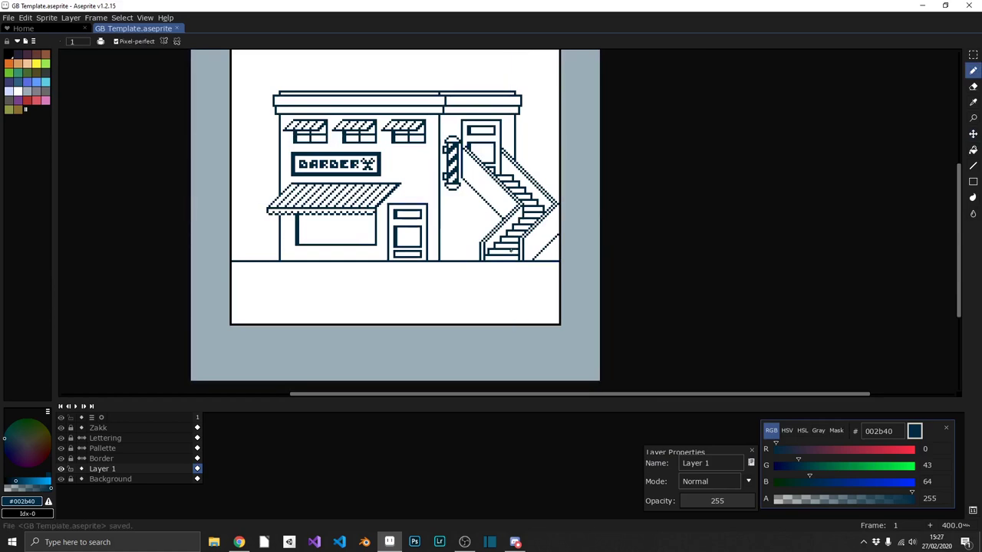
pyautogui.scroll(3, 509, 160)
# Draw a vertical post under the staircase with a second line beside it, and save.
pyautogui.press('l')
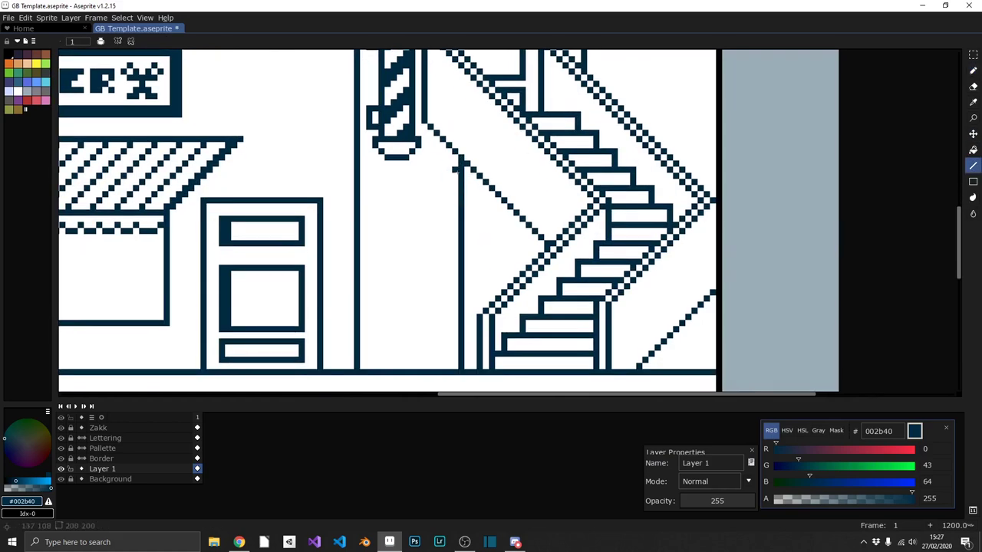
pyautogui.scroll(-4, 419, 312)
pyautogui.scroll(5, 419, 312)
pyautogui.scroll(-4, 452, 237)
pyautogui.scroll(4, 456, 232)
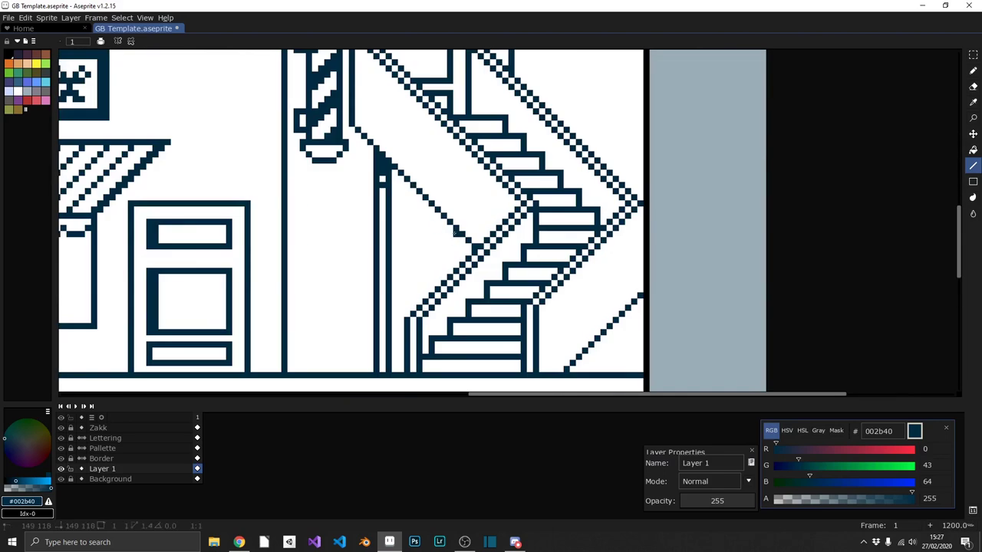
pyautogui.scroll(-4, 454, 241)
pyautogui.scroll(5, 455, 240)
pyautogui.moveTo(449, 303); pyautogui.dragTo(450, 230)
pyautogui.moveTo(438, 245); pyautogui.dragTo(436, 280)
pyautogui.scroll(-8, 395, 279)
pyautogui.hotkey('ctrl', 's')
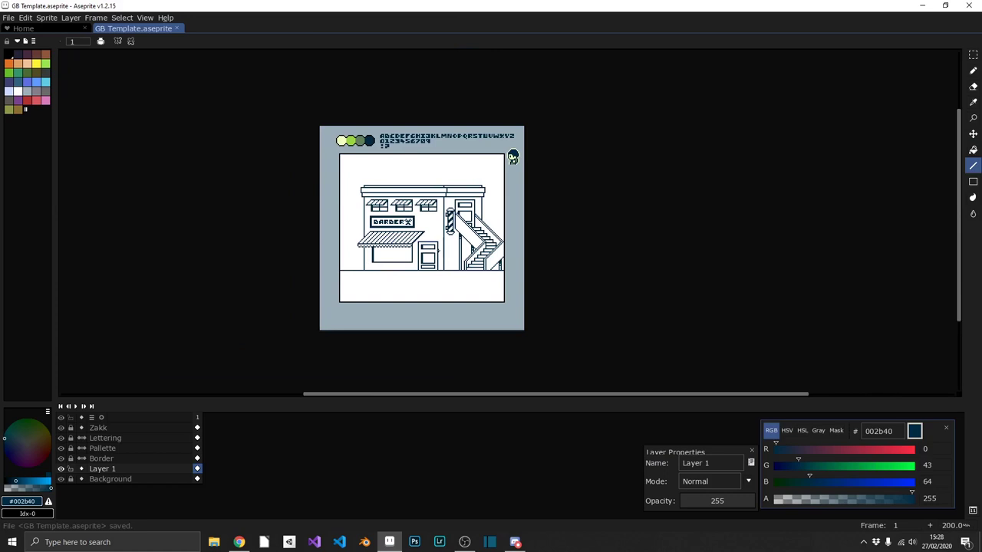
pyautogui.scroll(8, 291, 233)
# Draw sill lines under the left window and the shop window, and save.
pyautogui.moveTo(184, 240); pyautogui.dragTo(720, 239)
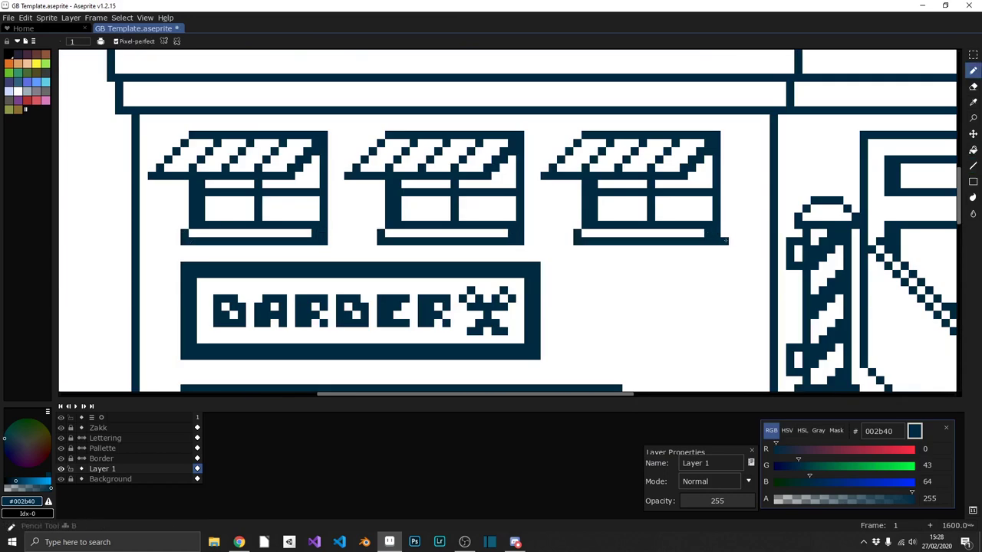
pyautogui.scroll(-8, 720, 239)
pyautogui.scroll(8, 383, 283)
pyautogui.moveTo(376, 305); pyautogui.dragTo(698, 305)
pyautogui.scroll(-4, 592, 307)
pyautogui.hotkey('ctrl', 's')
pyautogui.scroll(3, 593, 288)
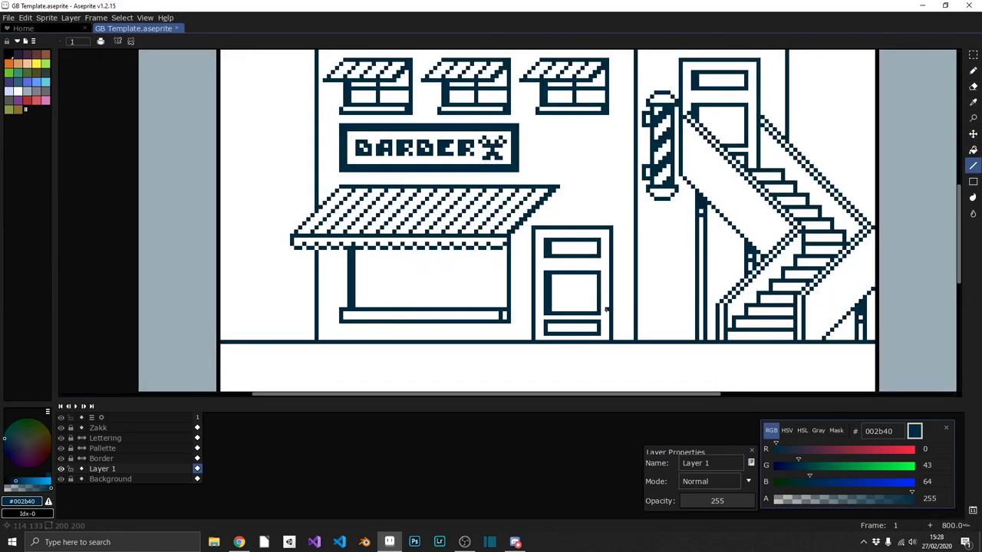
pyautogui.scroll(5, 606, 247)
# Pencil the house number 115 beside the shop door and save.
pyautogui.scroll(-2, 606, 246)
pyautogui.click(586, 226)
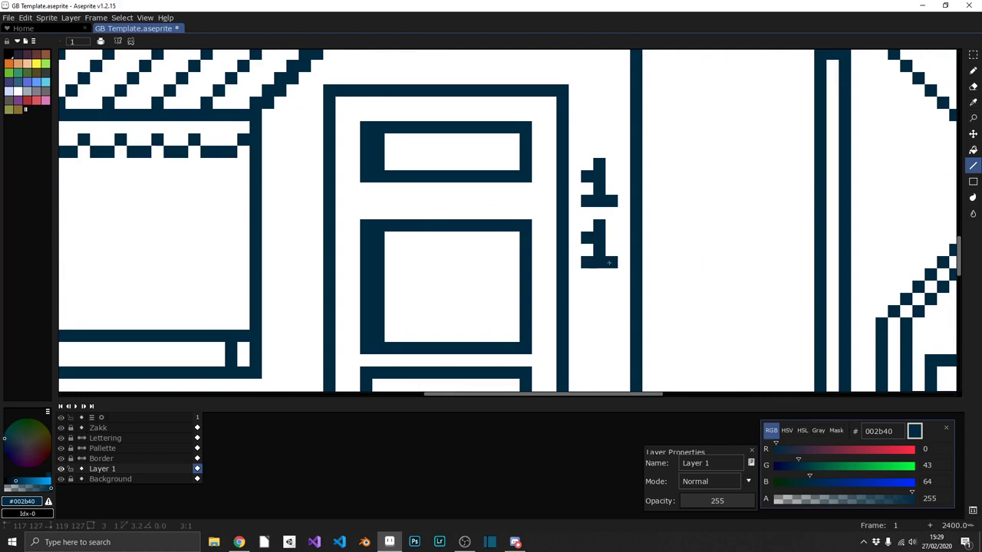
pyautogui.scroll(-8, 608, 311)
pyautogui.scroll(6, 569, 330)
pyautogui.scroll(-2, 556, 324)
pyautogui.scroll(-1, 553, 330)
pyautogui.scroll(5, 541, 338)
pyautogui.scroll(1, 531, 345)
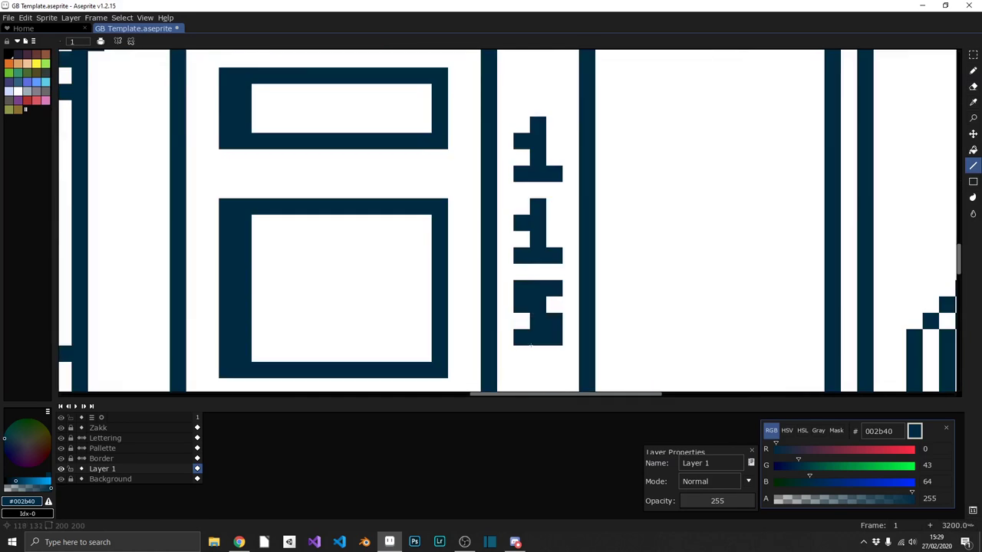
pyautogui.scroll(-6, 544, 323)
pyautogui.hotkey('ctrl', 's')
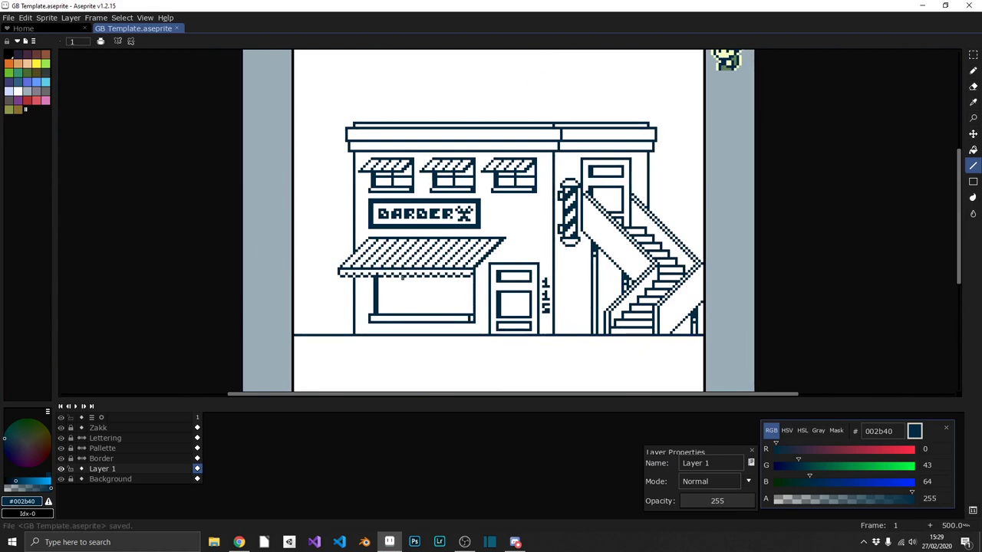
pyautogui.scroll(3, 500, 223)
# Pencil the hook shape: a triangular base, a right-side pixel and a curl looping down.
pyautogui.scroll(2, 499, 224)
pyautogui.moveTo(515, 185)
pyautogui.mouseDown()
pyautogui.moveTo(527, 220)
pyautogui.moveTo(517, 186)
pyautogui.moveTo(454, 210)
pyautogui.mouseUp()
pyautogui.hotkey('ctrl', 'z')
pyautogui.hotkey('ctrl', 'z')
pyautogui.press('b')
pyautogui.moveTo(427, 240)
pyautogui.mouseDown()
pyautogui.moveTo(488, 242)
pyautogui.moveTo(470, 190)
pyautogui.mouseUp()
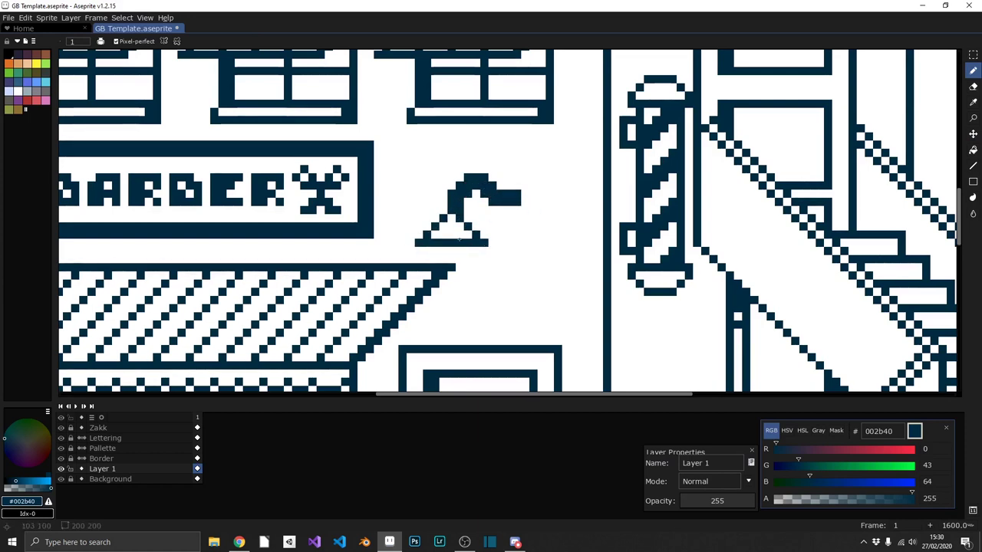
pyautogui.press('e')
pyautogui.press('b')
pyautogui.click(521, 177)
pyautogui.moveTo(533, 209)
pyautogui.mouseDown()
pyautogui.moveTo(535, 221)
pyautogui.moveTo(501, 219)
pyautogui.mouseUp()
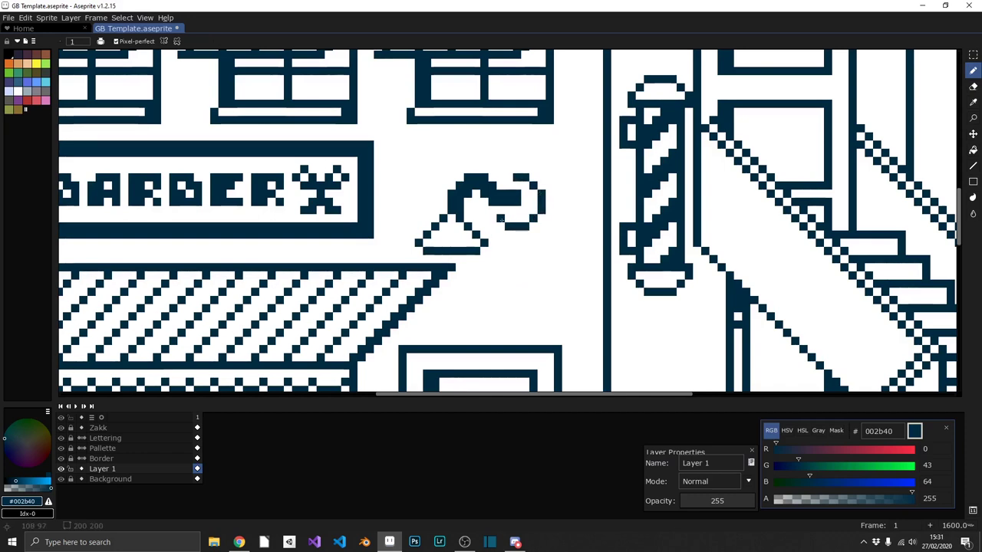
pyautogui.hscroll(3, 517, 208)
pyautogui.scroll(-1, 491, 184)
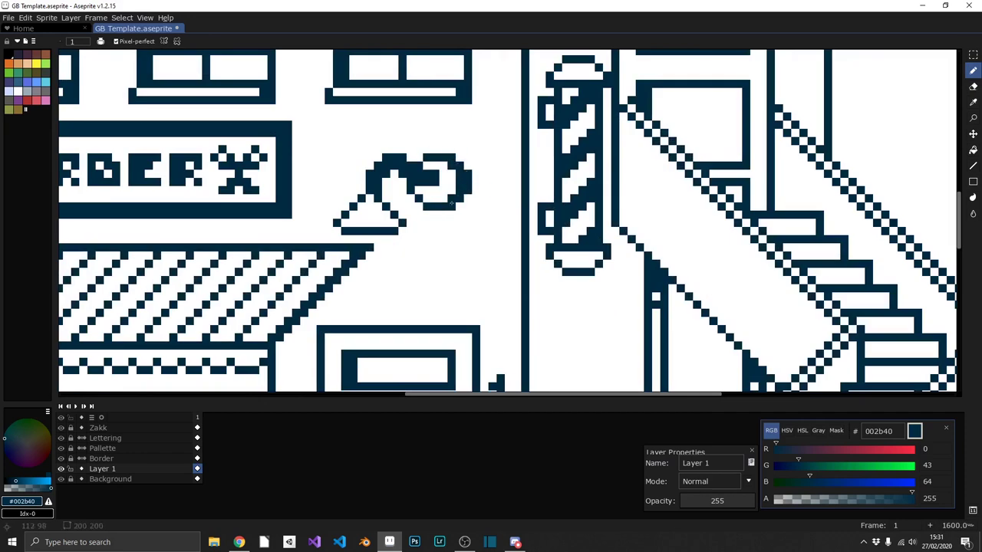
# Cut the hook from Layer 1, paste it on a new Layer 2 and move it onto the awning's end.
pyautogui.press('m')
pyautogui.moveTo(314, 141); pyautogui.dragTo(471, 245)
pyautogui.moveTo(399, 192)
pyautogui.mouseDown()
pyautogui.moveTo(416, 233)
pyautogui.moveTo(395, 196)
pyautogui.mouseUp()
pyautogui.press('Delete')
pyautogui.hotkey('shift', 'n')
pyautogui.hotkey('ctrl', 'v')
pyautogui.moveTo(376, 237)
pyautogui.mouseDown()
pyautogui.moveTo(360, 188)
pyautogui.moveTo(361, 280)
pyautogui.mouseUp()
# Set Layer 1 opacity to about 110 and Layer 2 to about 105, and drop the hook selection.
pyautogui.click(102, 479)
pyautogui.moveTo(717, 501)
pyautogui.mouseDown()
pyautogui.moveTo(716, 510)
pyautogui.moveTo(755, 507)
pyautogui.moveTo(713, 506)
pyautogui.mouseUp()
pyautogui.click(102, 468)
pyautogui.scroll(1, 284, 284)
pyautogui.click(102, 479)
pyautogui.press('e')
pyautogui.press('Up')
pyautogui.press('Up')
pyautogui.press('Up')
pyautogui.press('Up')
pyautogui.press('Up')
pyautogui.press('Up')
pyautogui.click(129, 481)
pyautogui.rightClick(128, 480)
# Restore Layer 2 to full opacity.
pyautogui.click(102, 469)
pyautogui.moveTo(713, 501); pyautogui.dragTo(754, 501)
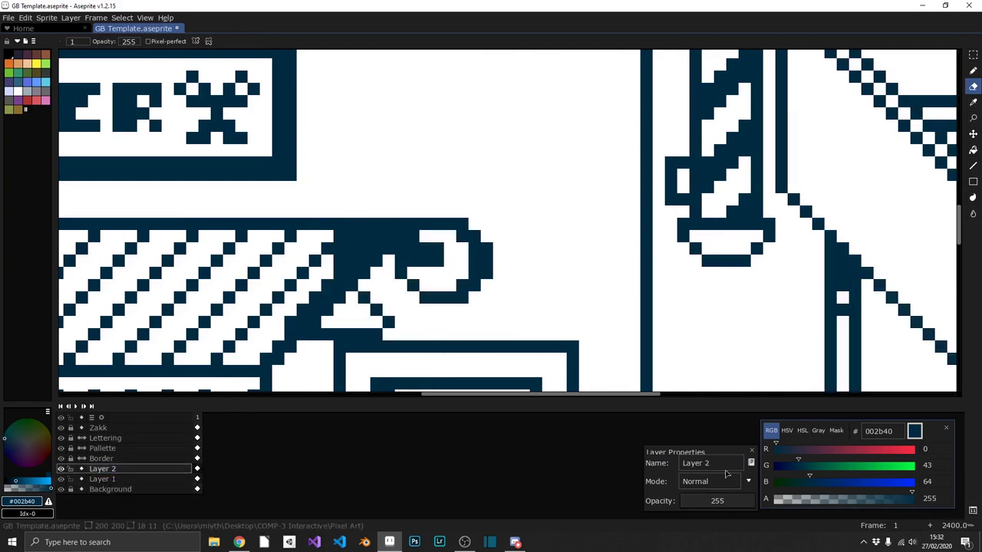
pyautogui.hotkey('ctrl', 'z')
# Save the drawing as BarberShop.aseprite.
pyautogui.click(8, 17)
pyautogui.click(46, 72)
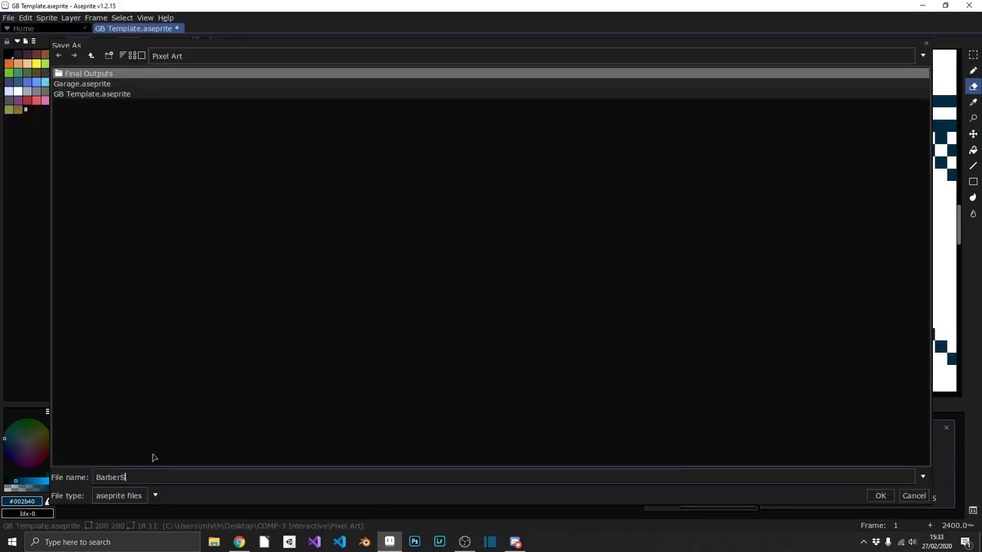
pyautogui.write('hop')
pyautogui.press('Return')
pyautogui.rightClick(127, 480)
pyautogui.click(105, 429)
# Make the Lettering layer active and flatten all layers into one.
pyautogui.rightClick(127, 479)
pyautogui.click(106, 428)
pyautogui.rightClick(127, 428)
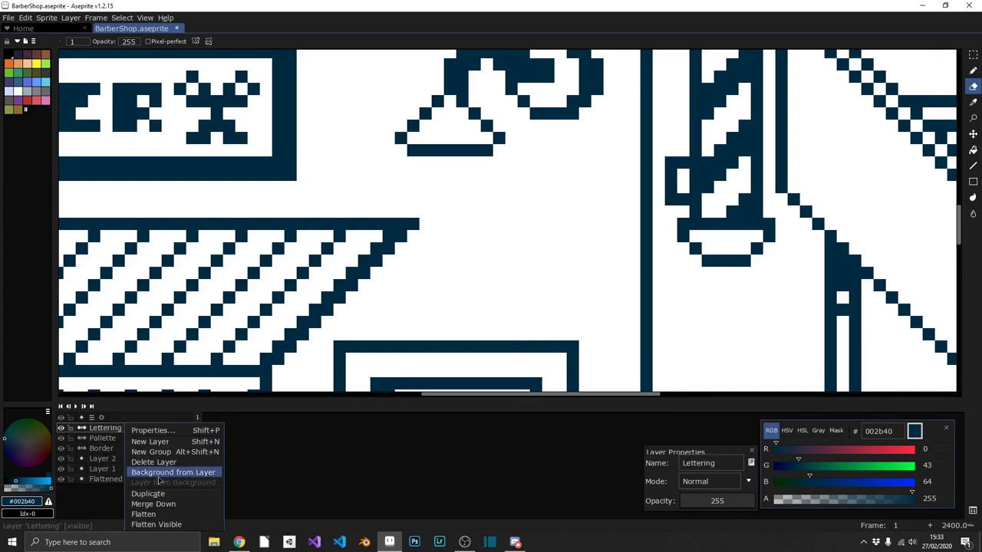
pyautogui.click(144, 514)
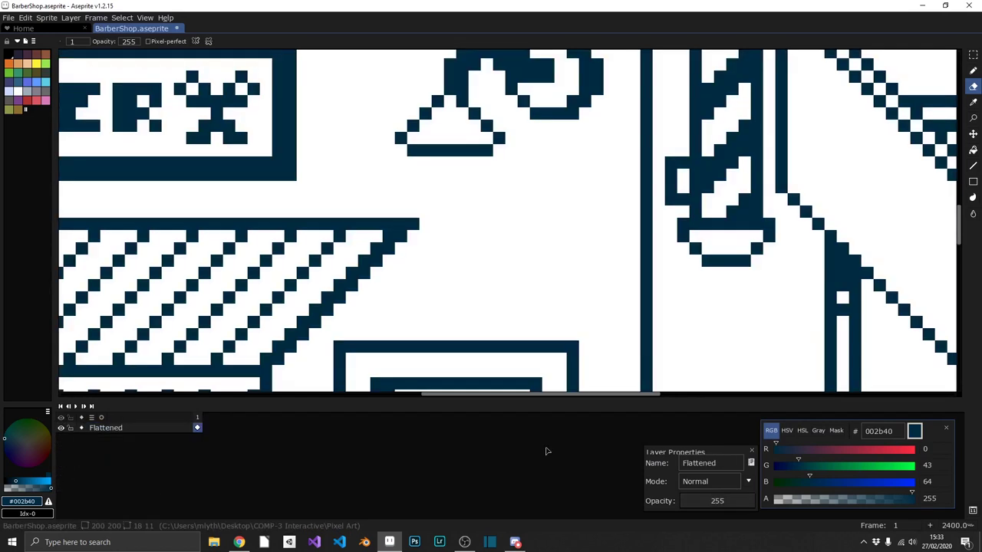
pyautogui.scroll(-3, 298, 273)
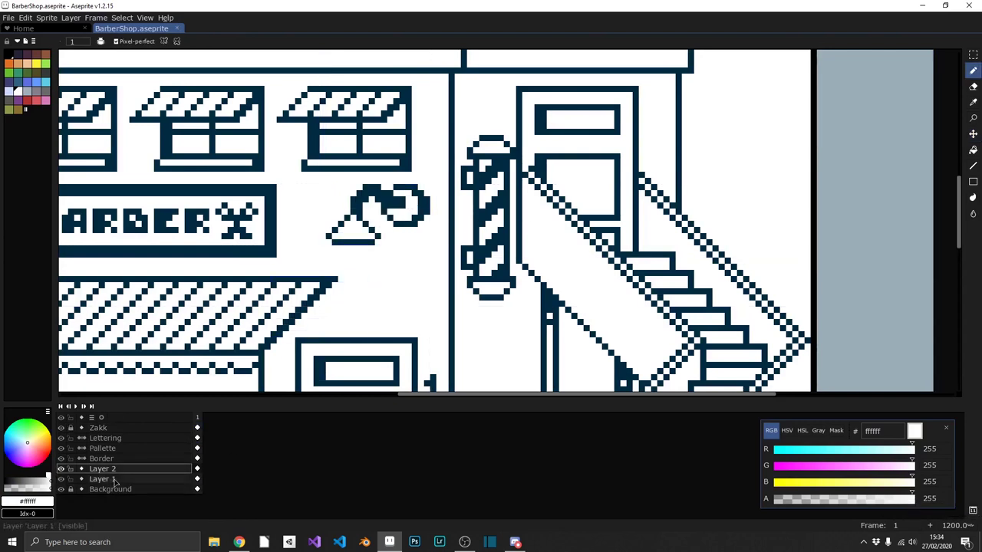
# Rename the bottom layer to BG.
pyautogui.rightClick(121, 439)
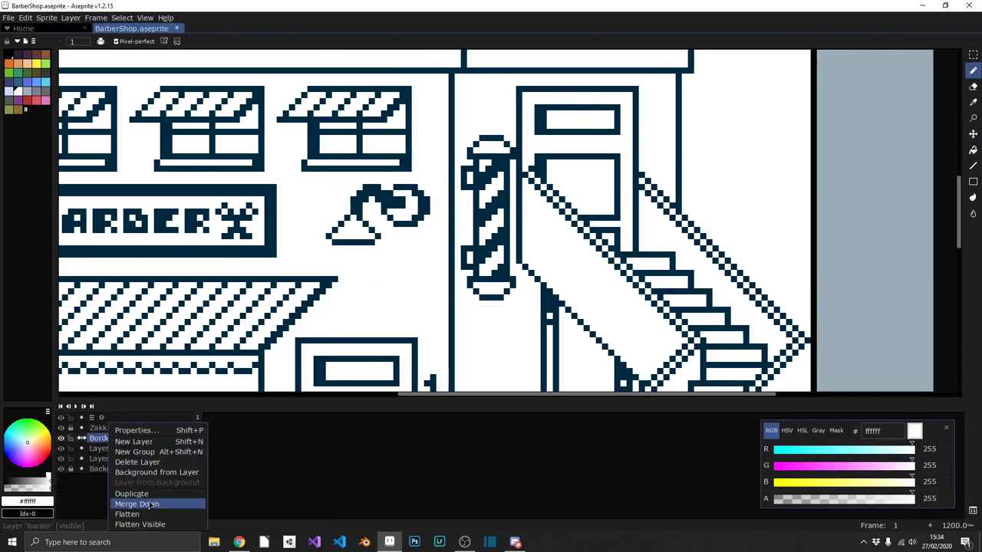
pyautogui.click(130, 428)
pyautogui.click(123, 448)
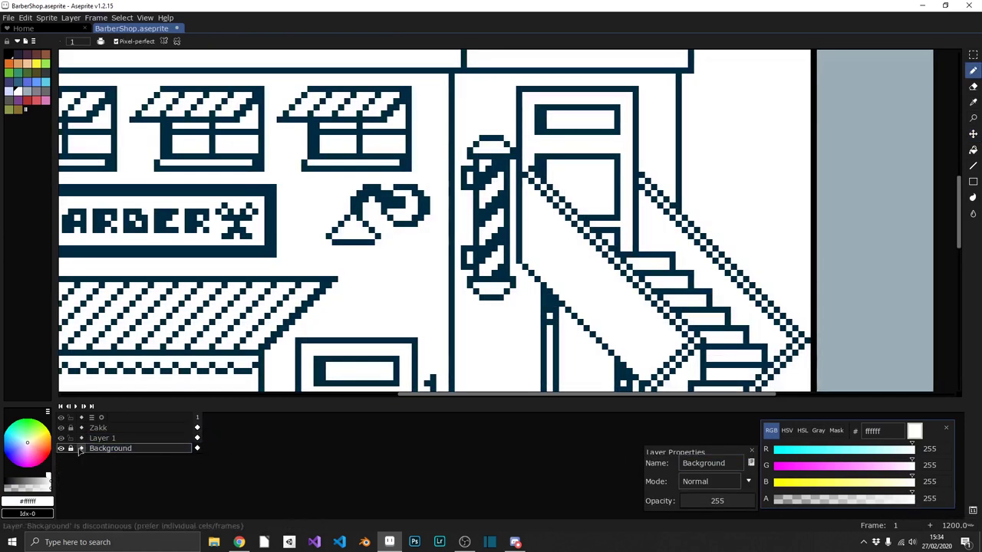
pyautogui.rightClick(135, 448)
pyautogui.click(154, 471)
pyautogui.scroll(-3, 340, 311)
pyautogui.write('BG')
pyautogui.press('Return')
# Move the Background layer above BG and rename it Lines.
pyautogui.press('g')
pyautogui.moveTo(115, 448); pyautogui.dragTo(106, 440)
pyautogui.doubleClick(106, 440)
pyautogui.write('Lines')
pyautogui.press('Return')
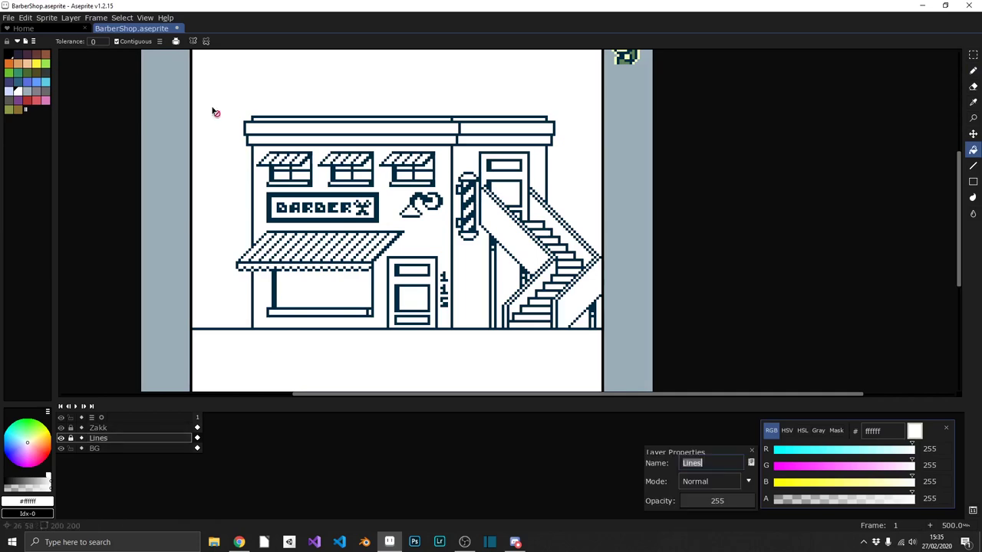
# Adjust the colour-mask selection settings and clear the selection on the BG layer.
pyautogui.hotkey('shift', 'c')
pyautogui.click(265, 138)
pyautogui.moveTo(307, 200)
pyautogui.mouseDown()
pyautogui.moveTo(259, 201)
pyautogui.moveTo(347, 189)
pyautogui.mouseUp()
pyautogui.click(236, 188)
pyautogui.click(96, 449)
pyautogui.click(318, 288)
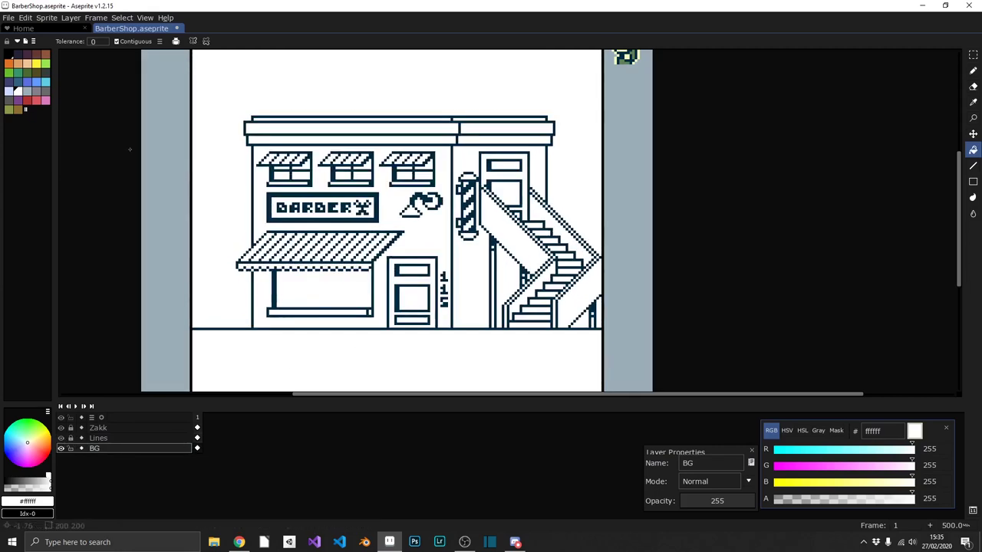
# Pick blue 639bff and select the white areas on Lines with Select > Color Range.
pyautogui.click(36, 82)
pyautogui.scroll(-1, 201, 377)
pyautogui.click(99, 438)
pyautogui.scroll(1, 201, 377)
pyautogui.click(122, 17)
pyautogui.click(146, 70)
pyautogui.click(237, 188)
# Undo the blue fill and marquee-select the small icon beside the awning for erasing.
pyautogui.click(351, 224)
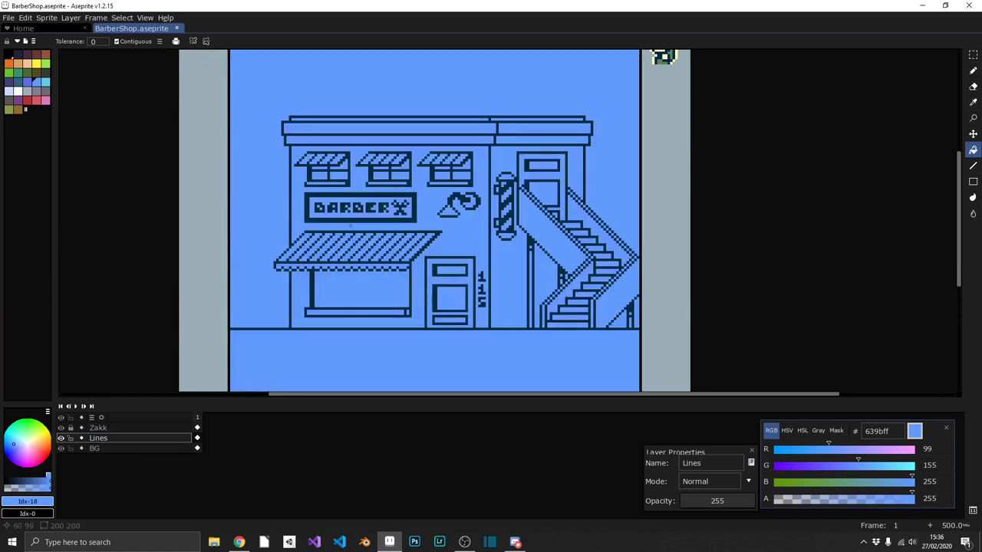
pyautogui.hotkey('ctrl', 'z')
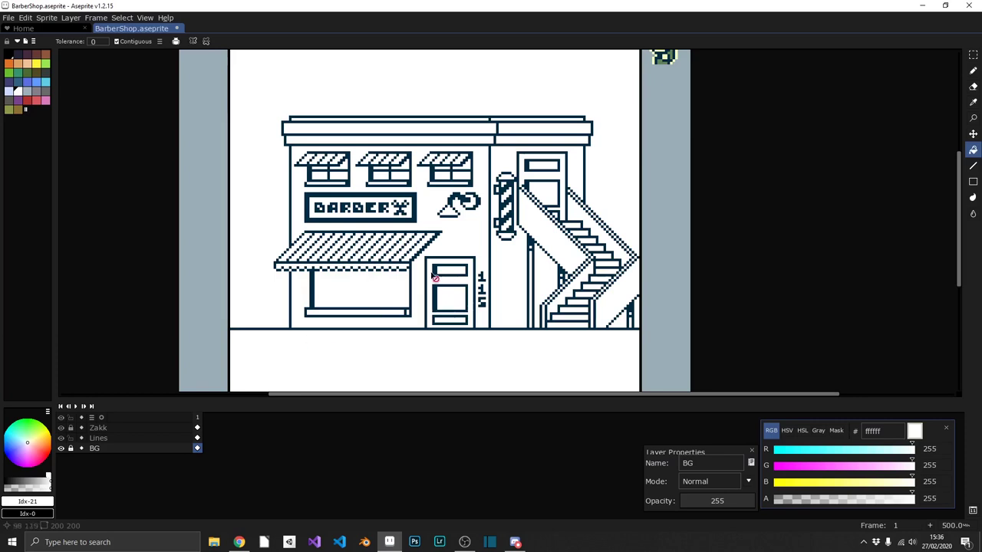
pyautogui.scroll(2, 435, 278)
pyautogui.press('m')
pyautogui.moveTo(406, 171)
pyautogui.mouseDown()
pyautogui.moveTo(496, 224)
pyautogui.moveTo(430, 270)
pyautogui.mouseUp()
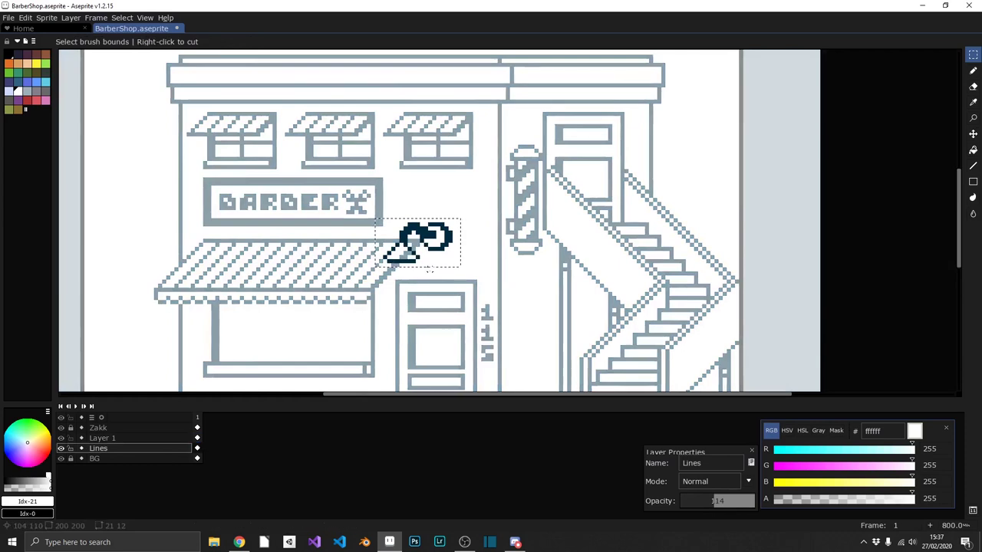
pyautogui.scroll(5, 430, 270)
pyautogui.press('e')
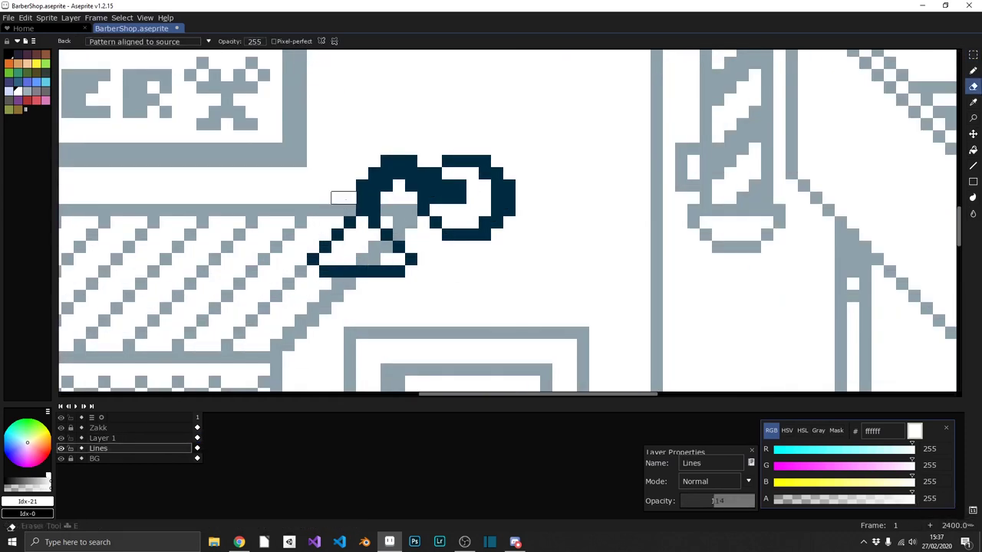
# Merge Layer 1 down into the Lines layer.
pyautogui.rightClick(102, 438)
pyautogui.click(177, 503)
pyautogui.scroll(-6, 552, 307)
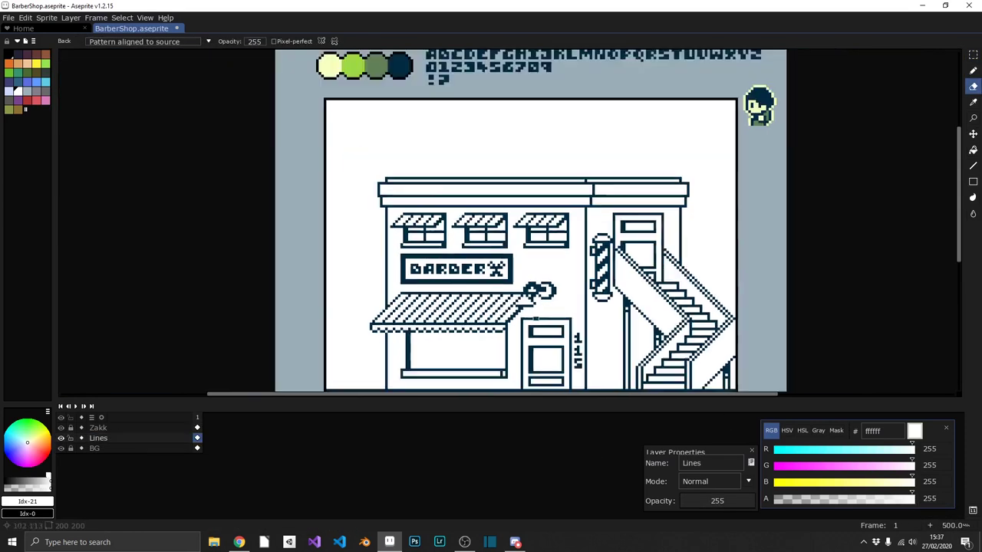
pyautogui.moveTo(607, 318); pyautogui.dragTo(574, 271)
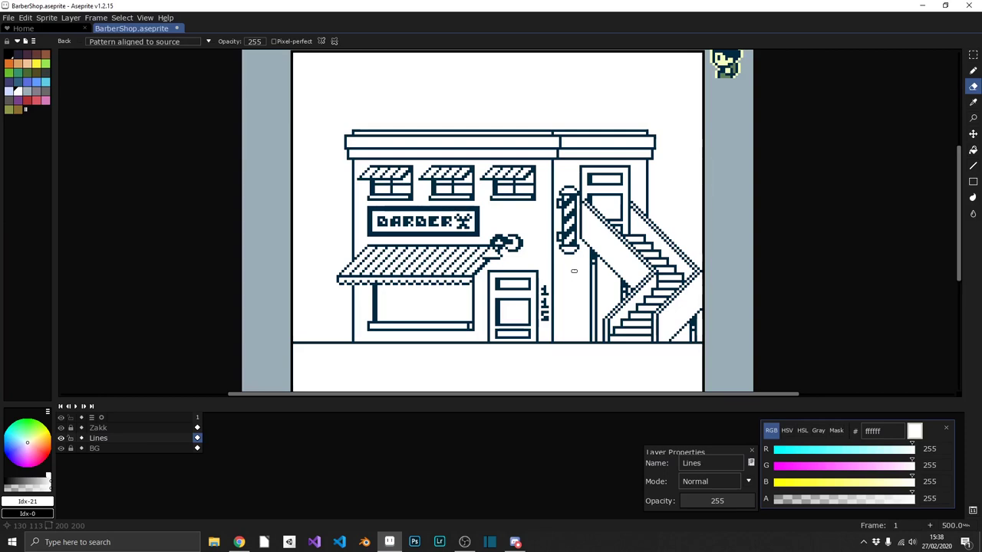
pyautogui.press('b')
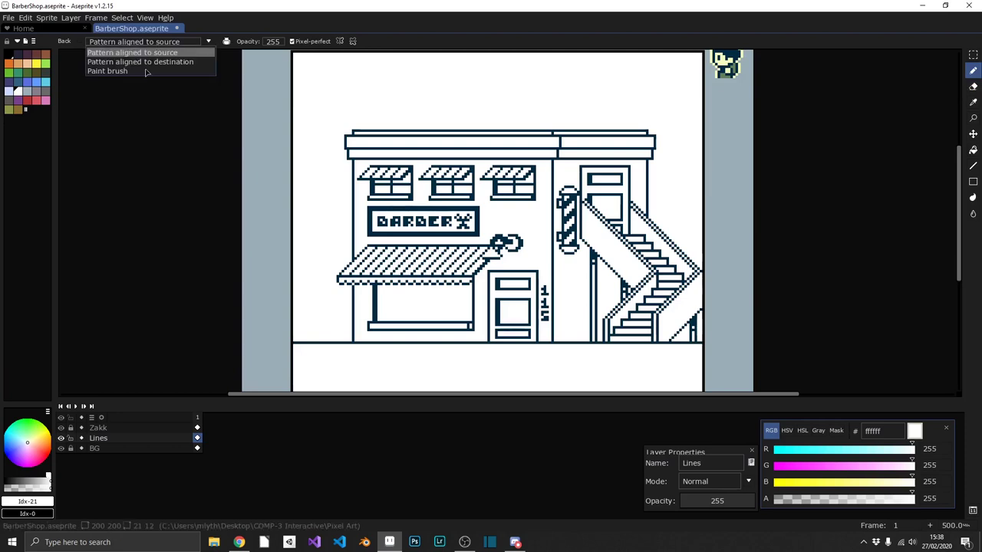
# Undo a stray vertical line drawn left of the sign and swap the paint colour to dark navy.
pyautogui.moveTo(323, 207); pyautogui.dragTo(323, 238)
pyautogui.hotkey('ctrl', 'z')
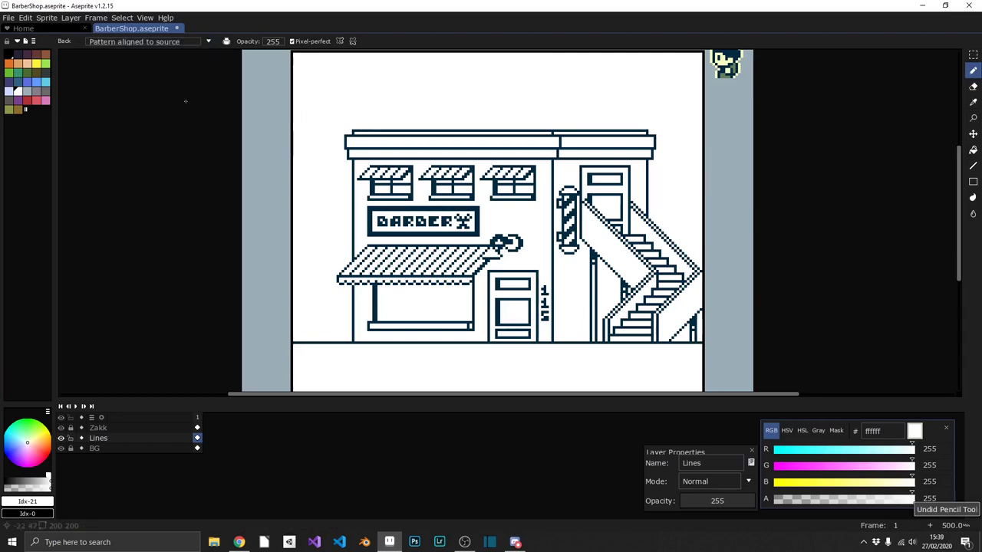
pyautogui.scroll(2, 330, 245)
pyautogui.scroll(2, 330, 245)
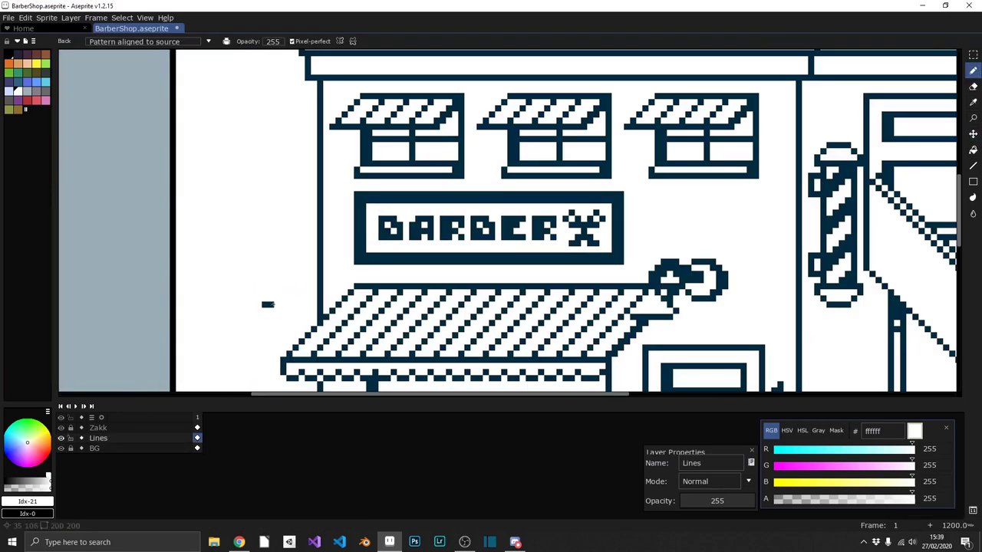
pyautogui.scroll(-2, 548, 142)
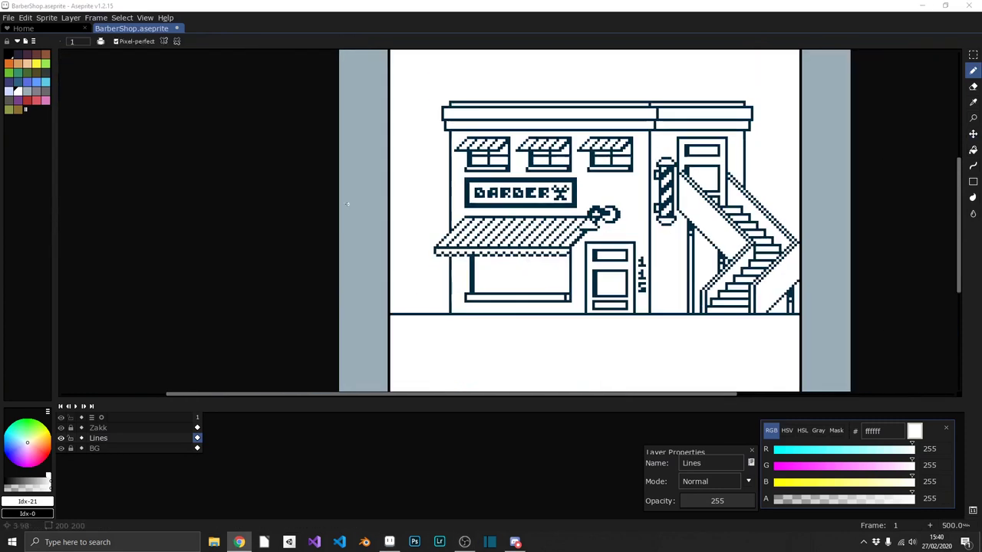
pyautogui.scroll(-2, 548, 142)
pyautogui.press('x')
pyautogui.scroll(-3, 548, 142)
pyautogui.scroll(2, 346, 356)
# Add a new layer named Extras.
pyautogui.hotkey('shift', 'n')
pyautogui.doubleClick(100, 438)
pyautogui.write('Extras')
pyautogui.scroll(-2, 324, 370)
pyautogui.scroll(1, 287, 329)
# Draw a second straight horizontal pavement line across the bottom of the scene.
pyautogui.press('Down')
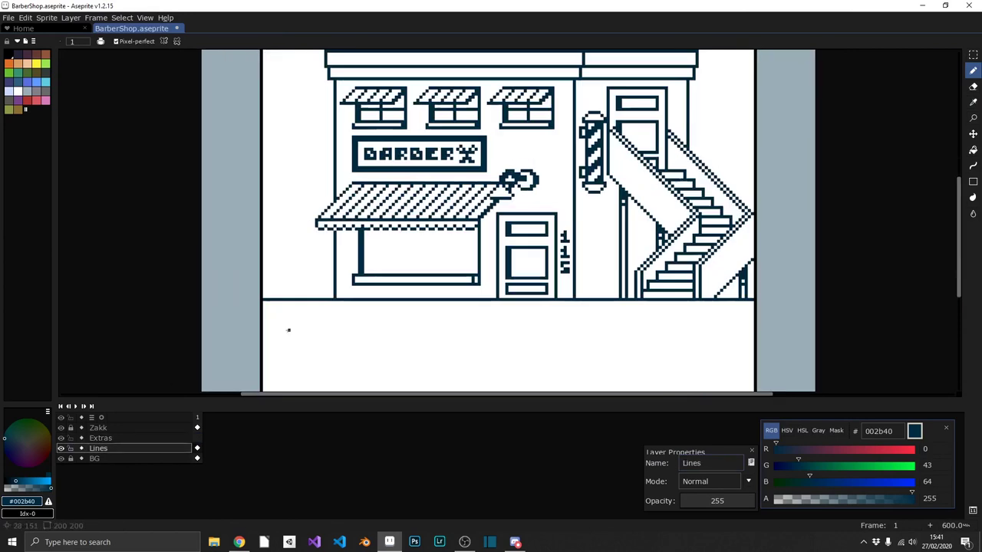
pyautogui.press('l')
pyautogui.moveTo(264, 316); pyautogui.dragTo(758, 316)
pyautogui.scroll(-1, 407, 350)
pyautogui.scroll(1, 408, 350)
pyautogui.scroll(3, 491, 317)
pyautogui.scroll(-3, 490, 317)
pyautogui.scroll(1, 490, 317)
pyautogui.scroll(-4, 490, 316)
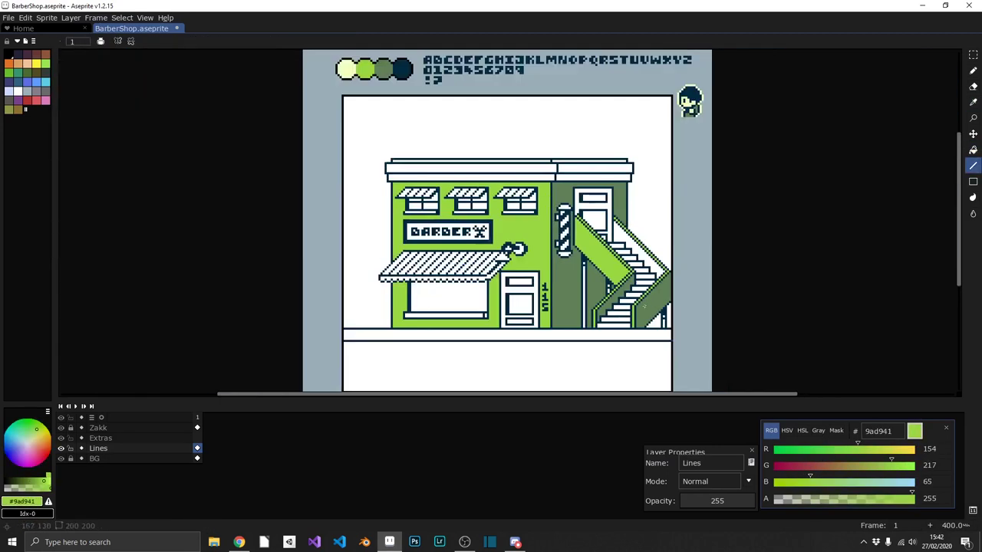
# Fill the strip between the stair railings green and draw a diagonal line across the stairs.
pyautogui.click(646, 230)
pyautogui.press('l')
pyautogui.moveTo(497, 211); pyautogui.dragTo(591, 294)
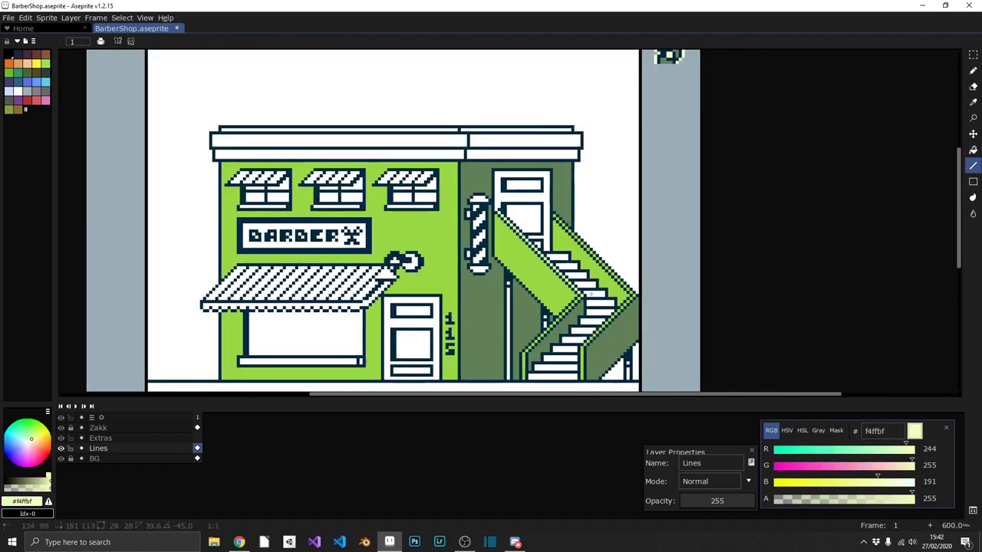
pyautogui.scroll(-2, 642, 233)
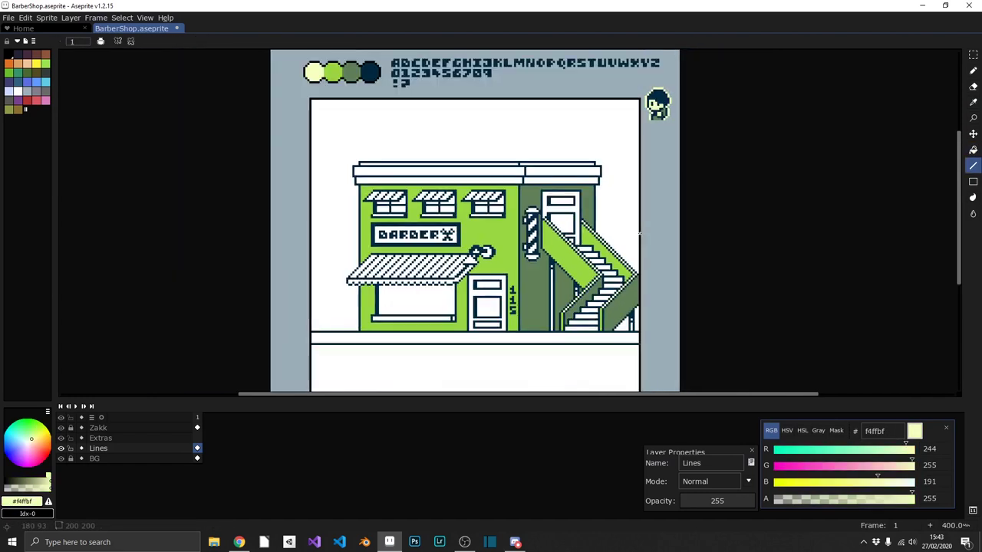
pyautogui.keyDown('alt'); pyautogui.click(334, 71); pyautogui.keyUp('alt')
pyautogui.scroll(2, 419, 343)
pyautogui.press('g')
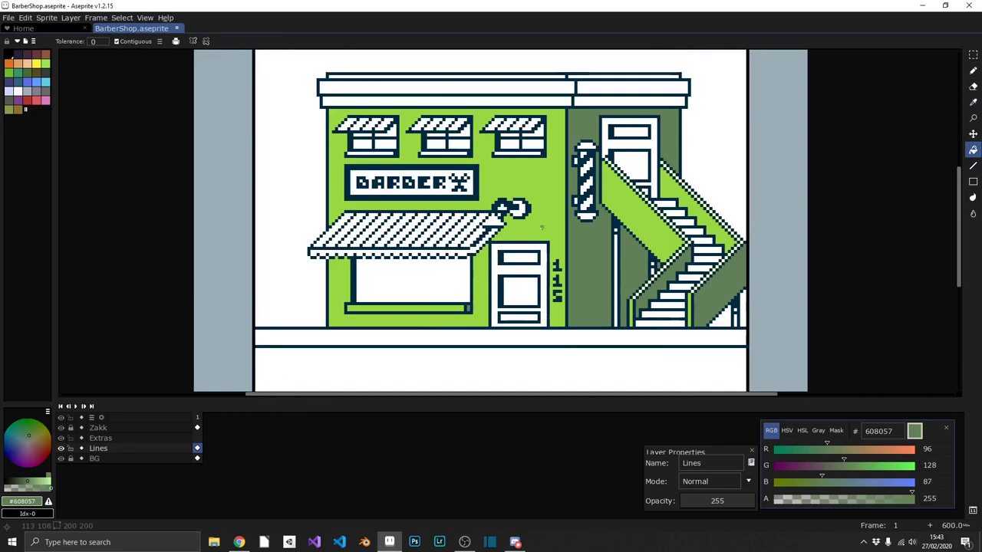
pyautogui.scroll(4, 541, 227)
pyautogui.scroll(-5, 489, 250)
# Bucket-fill the BARBER letters and the sign's X in cream.
pyautogui.keyDown('alt'); pyautogui.click(376, 100); pyautogui.keyUp('alt')
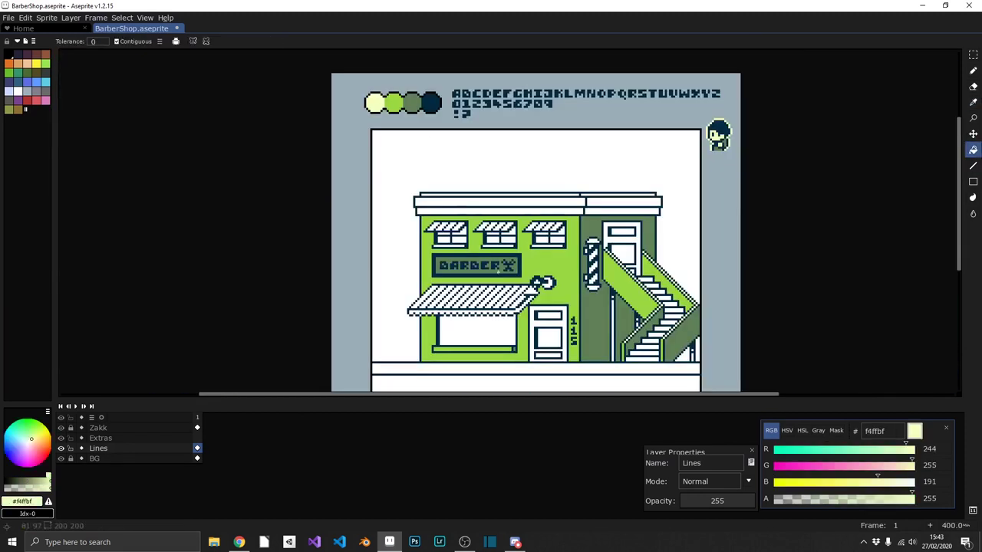
pyautogui.scroll(4, 460, 230)
pyautogui.click(326, 231)
pyautogui.click(417, 231)
pyautogui.click(479, 232)
pyautogui.click(519, 234)
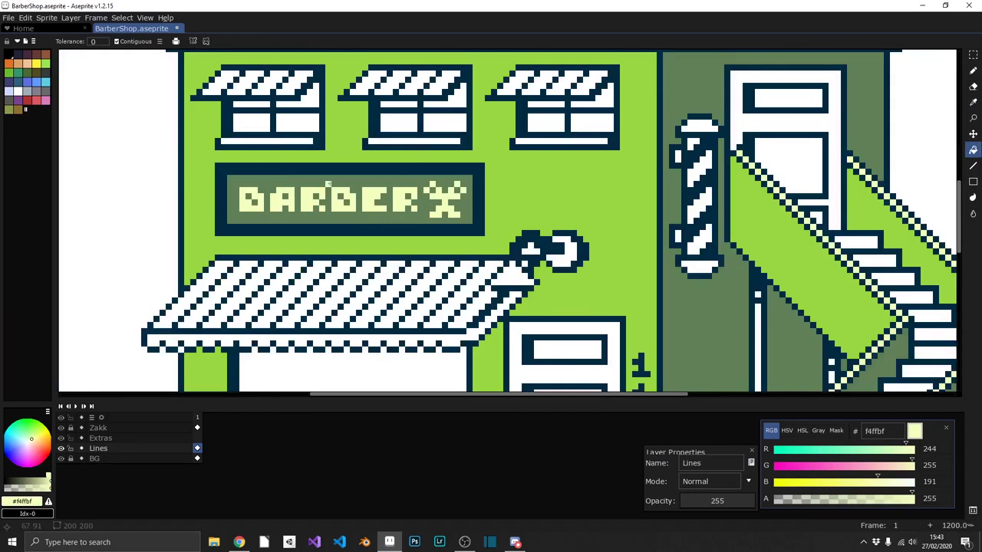
pyautogui.scroll(3, 491, 230)
# Pencil dark navy shadow lines above, below and beside the BARBER lettering.
pyautogui.keyDown('alt'); pyautogui.click(246, 177); pyautogui.keyUp('alt')
pyautogui.press('b')
pyautogui.moveTo(284, 209); pyautogui.dragTo(332, 223)
pyautogui.moveTo(274, 270); pyautogui.dragTo(638, 270)
pyautogui.moveTo(275, 223); pyautogui.dragTo(280, 259)
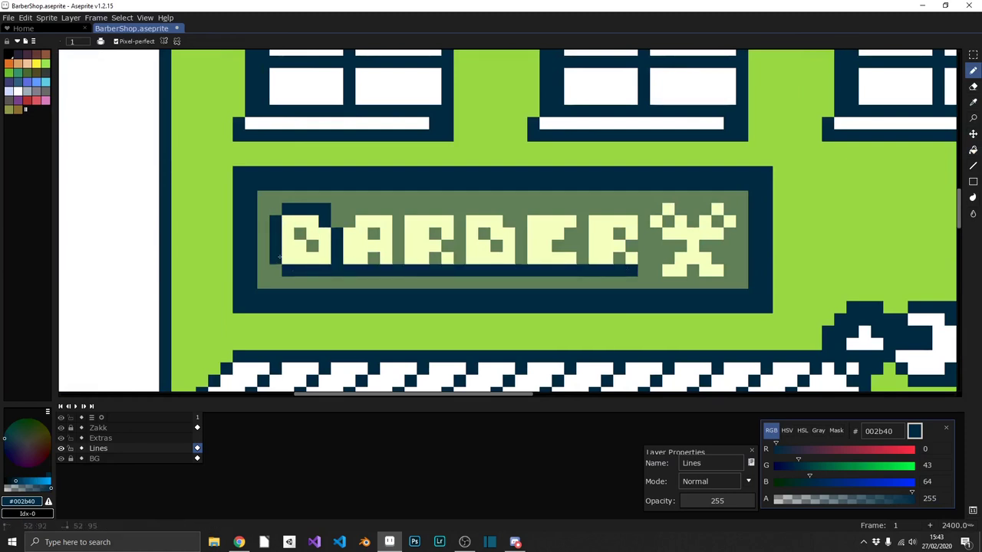
pyautogui.moveTo(405, 209)
pyautogui.mouseDown()
pyautogui.moveTo(645, 209)
pyautogui.moveTo(644, 271)
pyautogui.moveTo(398, 259)
pyautogui.mouseUp()
# Add dark pixel details inside the BARBER letters and around the X.
pyautogui.click(374, 259)
pyautogui.moveTo(434, 221); pyautogui.dragTo(459, 258)
pyautogui.moveTo(484, 234); pyautogui.dragTo(515, 260)
pyautogui.moveTo(557, 245); pyautogui.dragTo(583, 260)
pyautogui.moveTo(618, 245); pyautogui.dragTo(632, 260)
pyautogui.moveTo(656, 197)
pyautogui.mouseDown()
pyautogui.moveTo(706, 209)
pyautogui.moveTo(659, 270)
pyautogui.mouseUp()
pyautogui.moveTo(656, 230)
pyautogui.mouseDown()
pyautogui.moveTo(669, 261)
pyautogui.moveTo(721, 264)
pyautogui.mouseUp()
# Bucket-fill the awning stripes alternating dark green 608057 and cream f4ffbf.
pyautogui.scroll(-5, 614, 261)
pyautogui.scroll(3, 599, 277)
pyautogui.scroll(2, 577, 292)
pyautogui.scroll(-5, 577, 292)
pyautogui.scroll(4, 568, 288)
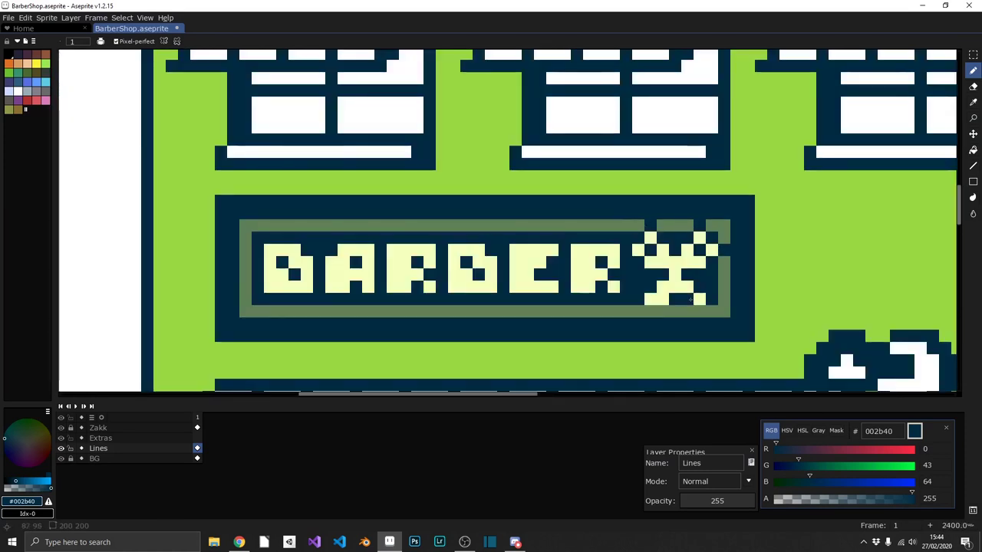
pyautogui.scroll(-5, 557, 286)
pyautogui.scroll(1, 558, 285)
pyautogui.press('g')
pyautogui.moveTo(391, 253)
pyautogui.mouseDown()
pyautogui.moveTo(606, 260)
pyautogui.moveTo(338, 261)
pyautogui.mouseUp()
pyautogui.scroll(2, 607, 261)
pyautogui.keyDown('alt'); pyautogui.click(475, 164); pyautogui.keyUp('alt')
pyautogui.keyDown('alt'); pyautogui.click(613, 296); pyautogui.keyUp('alt')
pyautogui.scroll(1, 522, 353)
# Pencil dark green pixels on the awning's left end and along its edge.
pyautogui.press('b')
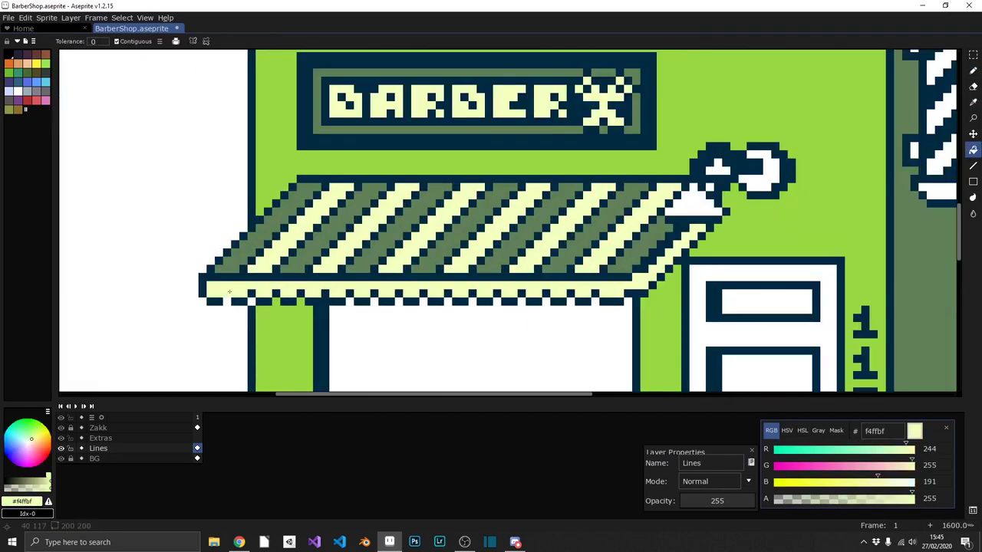
pyautogui.moveTo(208, 285); pyautogui.dragTo(228, 295)
pyautogui.moveTo(305, 283); pyautogui.dragTo(612, 292)
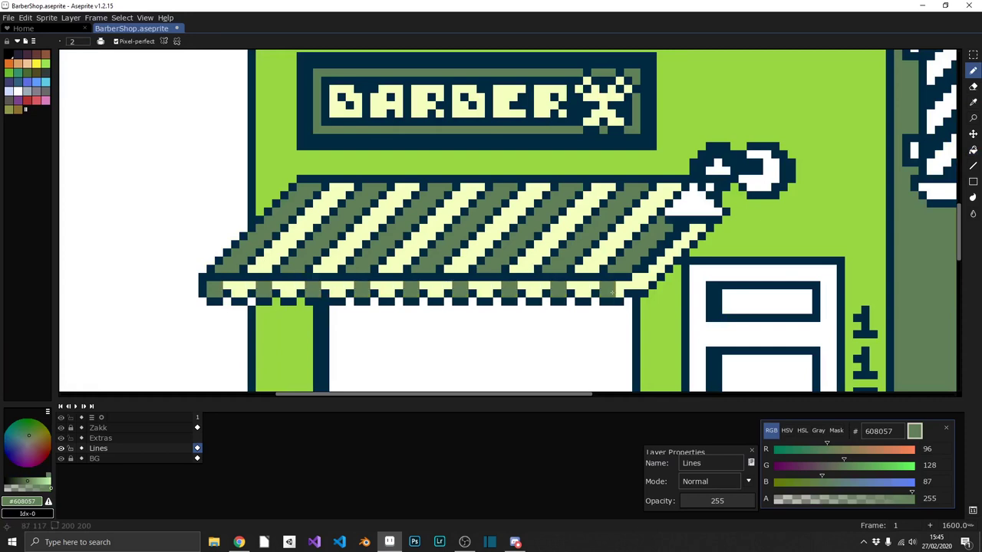
pyautogui.scroll(-4, 628, 285)
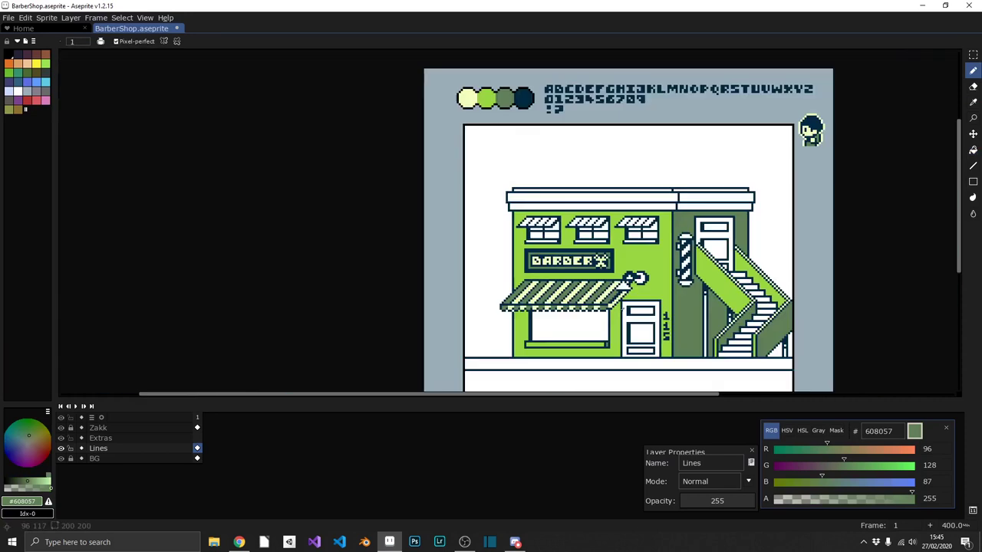
pyautogui.scroll(5, 652, 304)
# Bucket-fill the barber pole stripes in dark green and light green.
pyautogui.press('g')
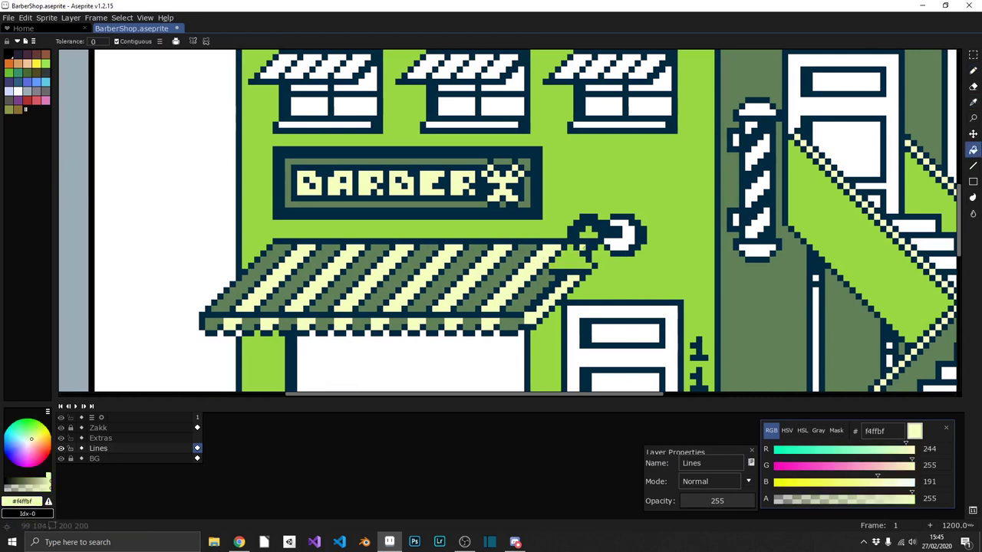
pyautogui.scroll(-5, 618, 248)
pyautogui.scroll(6, 619, 248)
pyautogui.click(623, 234)
pyautogui.click(623, 192)
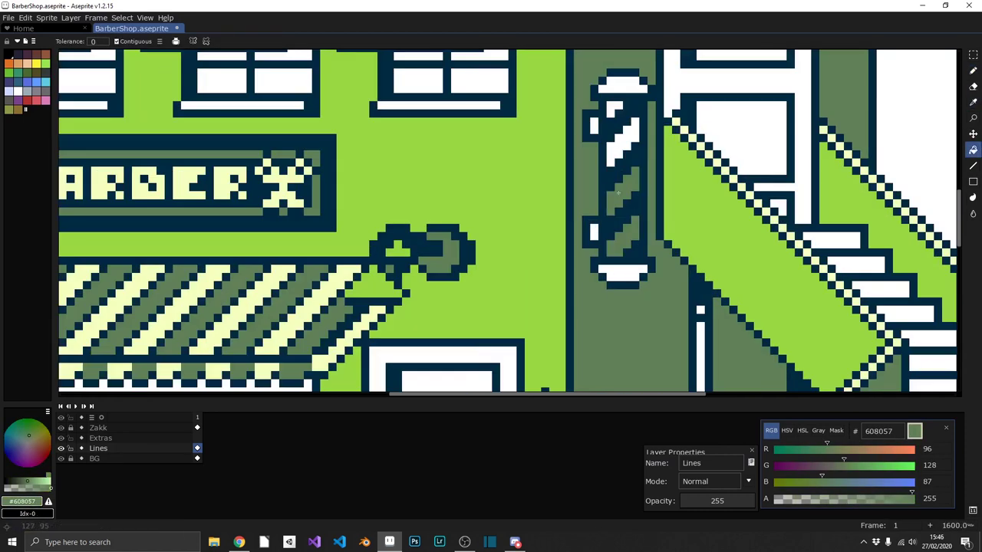
pyautogui.click(623, 138)
pyautogui.keyDown('alt'); pyautogui.click(537, 230); pyautogui.keyUp('alt')
pyautogui.click(593, 232)
pyautogui.click(623, 84)
pyautogui.click(593, 127)
# Repaint the barber pole stripes in cream with the pencil.
pyautogui.click(623, 272)
pyautogui.press('b')
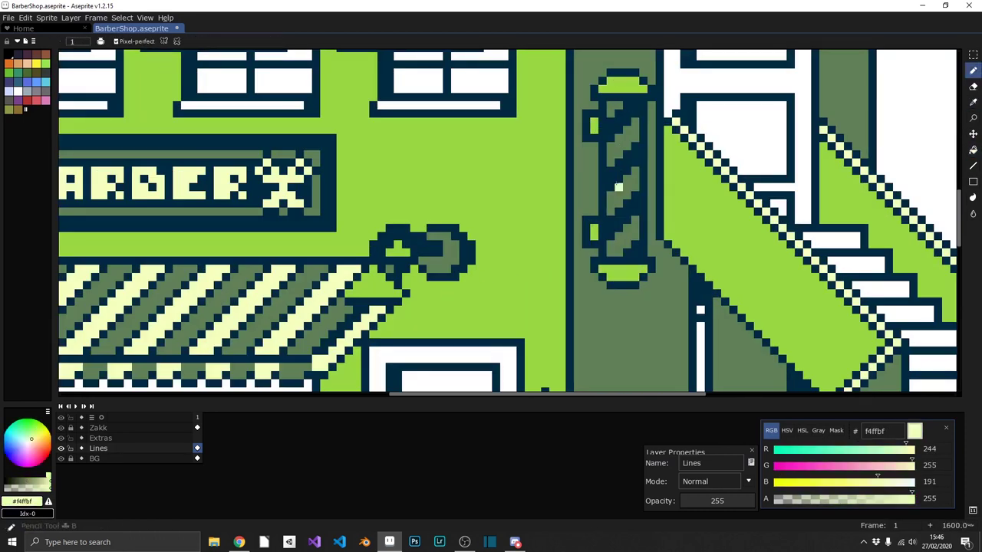
pyautogui.moveTo(637, 143); pyautogui.dragTo(617, 183)
pyautogui.scroll(-5, 642, 121)
pyautogui.scroll(3, 491, 231)
pyautogui.scroll(2, 491, 230)
# Bucket-fill the awning stripes with green and cream.
pyautogui.keyDown('alt'); pyautogui.click(186, 388); pyautogui.keyUp('alt')
pyautogui.press('g')
pyautogui.click(484, 149)
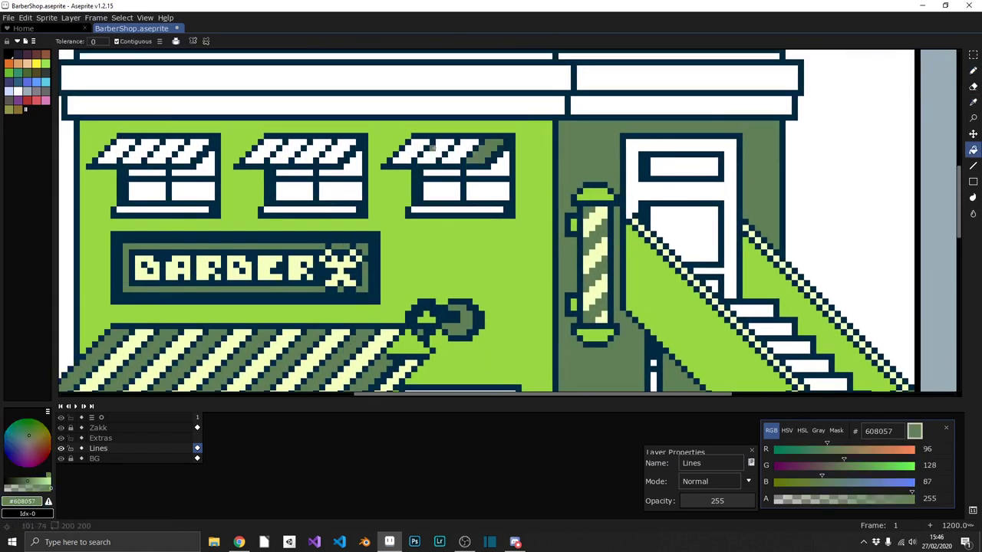
pyautogui.click(436, 151)
pyautogui.click(338, 152)
pyautogui.click(288, 152)
pyautogui.click(190, 151)
# Fill the five window panes dark green #608057.
pyautogui.keyDown('alt'); pyautogui.click(487, 160); pyautogui.keyUp('alt')
pyautogui.click(488, 192)
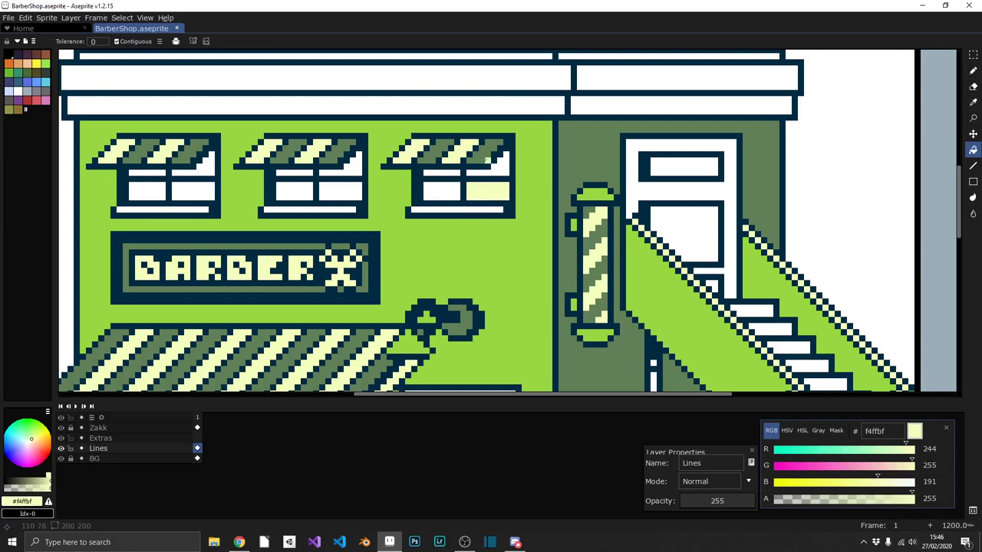
pyautogui.click(442, 192)
pyautogui.click(341, 192)
pyautogui.click(295, 192)
pyautogui.click(194, 192)
# Fill the upper door's frame light green.
pyautogui.keyDown('alt'); pyautogui.click(408, 240); pyautogui.keyUp('alt')
pyautogui.scroll(-6, 408, 240)
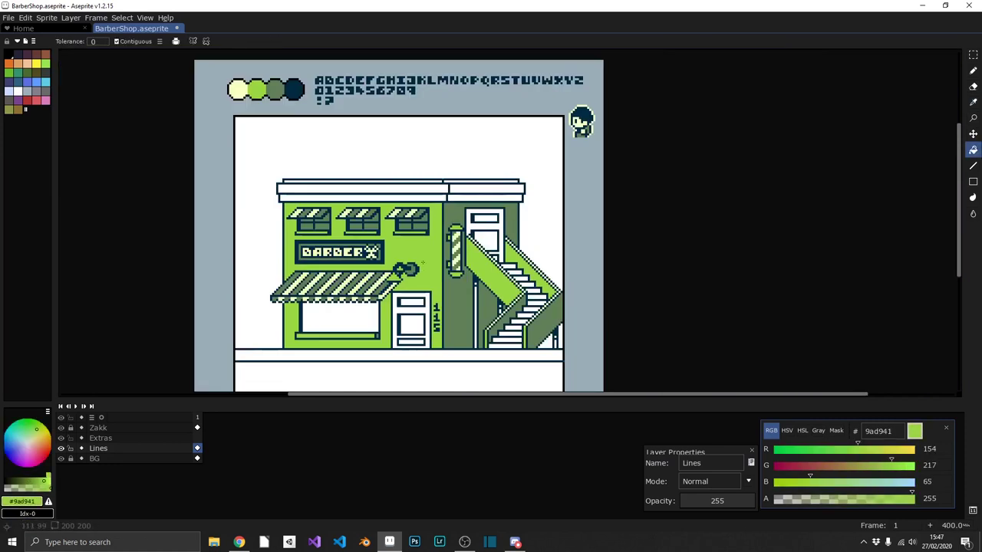
pyautogui.scroll(1, 564, 156)
pyautogui.scroll(1, 564, 156)
pyautogui.scroll(2, 564, 156)
pyautogui.click(572, 161)
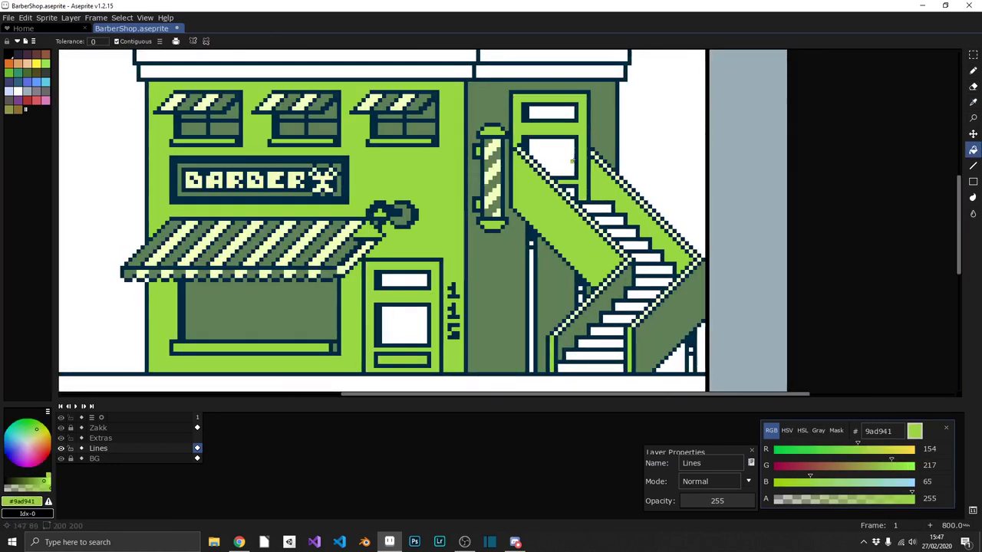
# Fill the four door panes dark green #608057.
pyautogui.keyDown('alt'); pyautogui.click(325, 314); pyautogui.keyUp('alt')
pyautogui.click(406, 325)
pyautogui.click(402, 281)
pyautogui.click(552, 157)
pyautogui.click(552, 113)
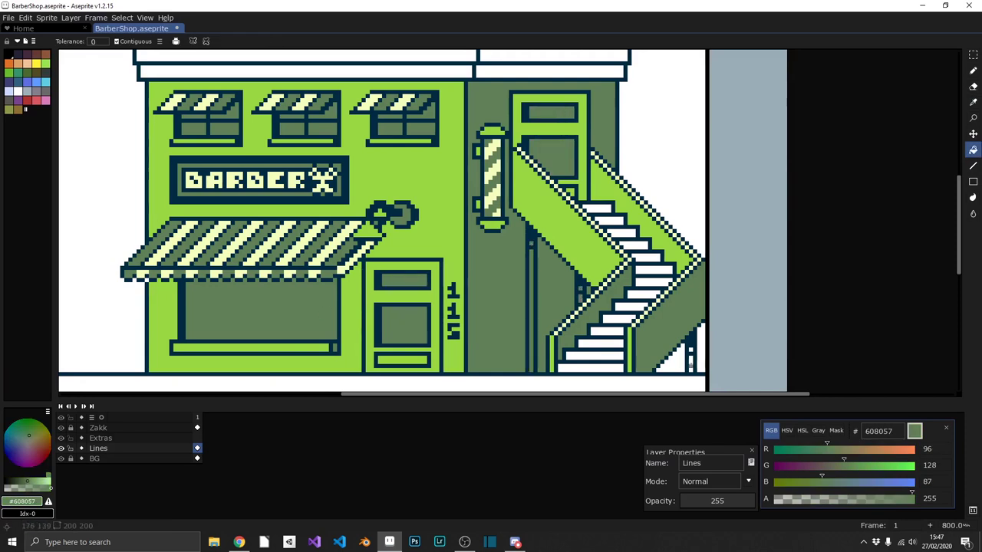
# Fill the five stair steps dark green #608057.
pyautogui.click(591, 368)
pyautogui.click(595, 356)
pyautogui.click(606, 331)
pyautogui.click(632, 308)
pyautogui.click(621, 233)
# Fill both roof sections light green #9ad941.
pyautogui.scroll(-4, 512, 265)
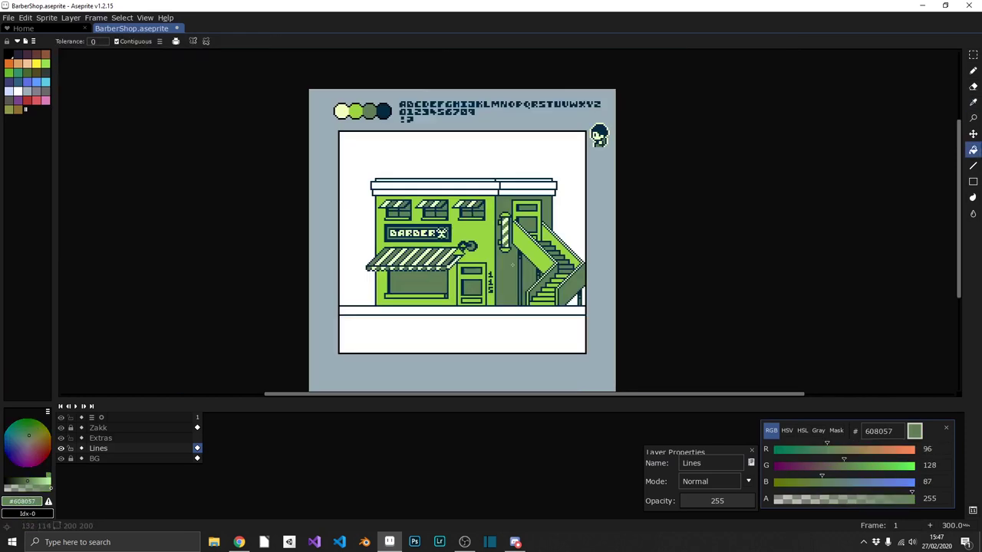
pyautogui.scroll(4, 512, 265)
pyautogui.click(353, 175)
pyautogui.click(637, 175)
pyautogui.scroll(-4, 557, 298)
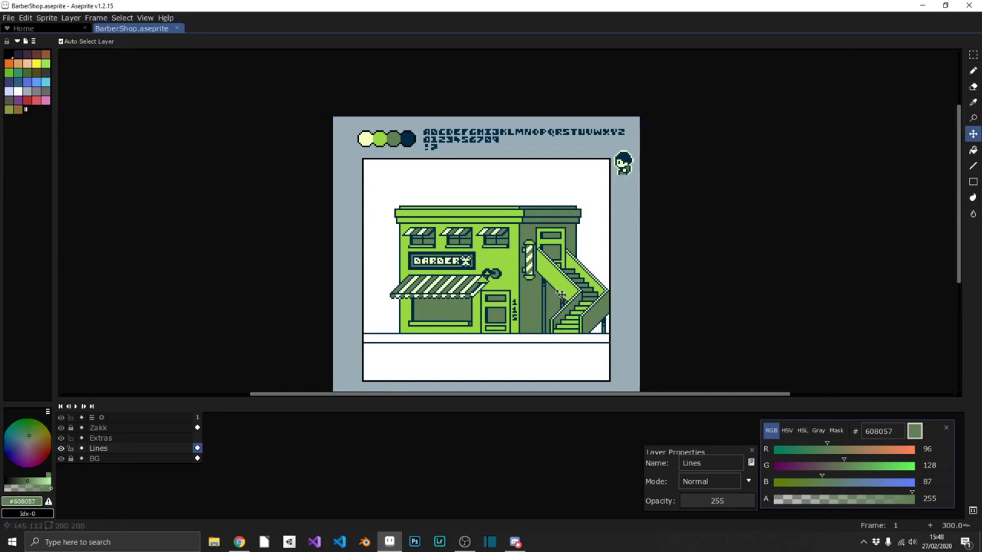
# Switch to the Pencil, zoom into the staircase and sample the light green, dark green and navy.
pyautogui.scroll(3, 562, 295)
pyautogui.scroll(1, 545, 246)
pyautogui.press('b')
pyautogui.scroll(2, 523, 189)
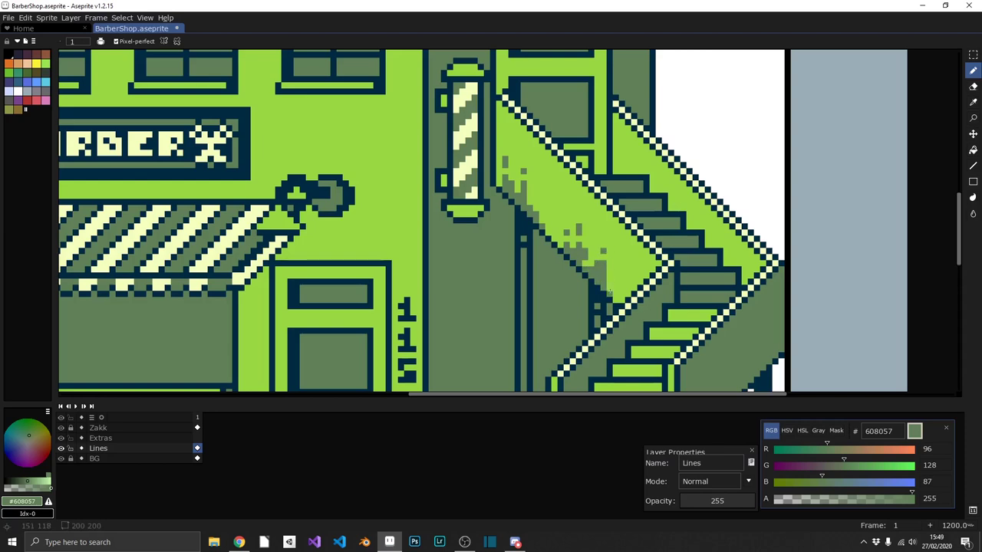
pyautogui.scroll(1, 483, 221)
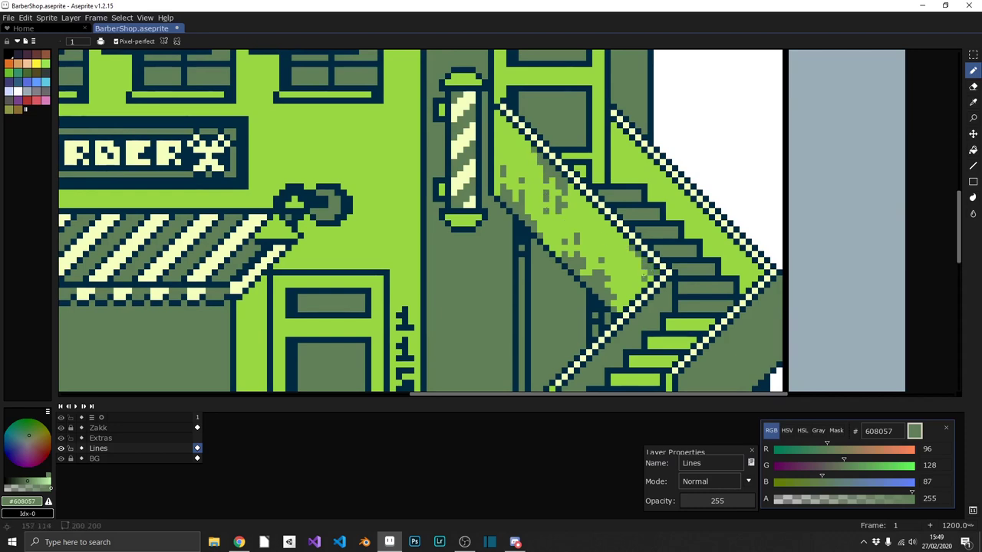
pyautogui.scroll(-2, 320, 249)
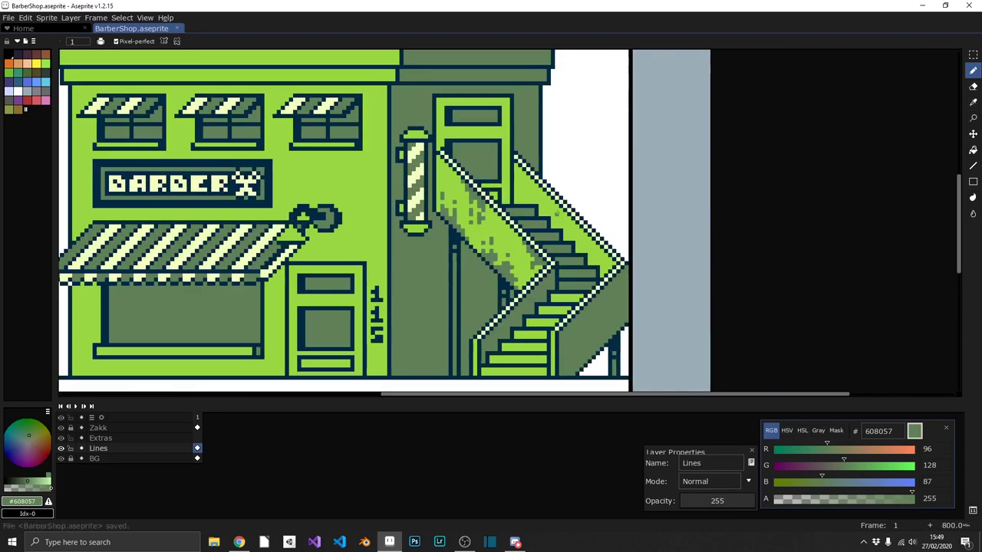
pyautogui.scroll(2, 506, 201)
pyautogui.keyDown('alt'); pyautogui.click(565, 301); pyautogui.keyUp('alt')
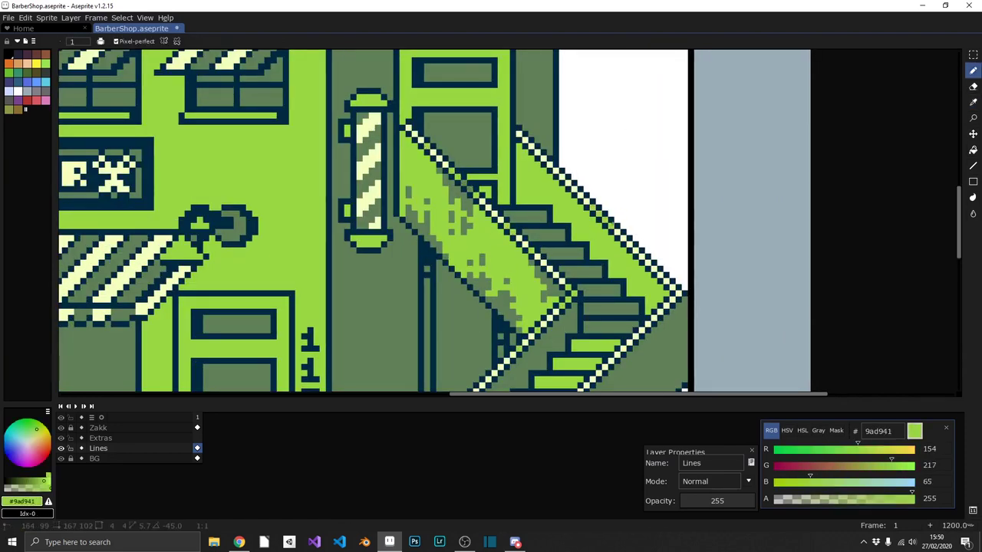
pyautogui.keyDown('alt'); pyautogui.click(548, 163); pyautogui.keyUp('alt')
pyautogui.scroll(-3, 632, 307)
pyautogui.keyDown('alt'); pyautogui.click(632, 309); pyautogui.keyUp('alt')
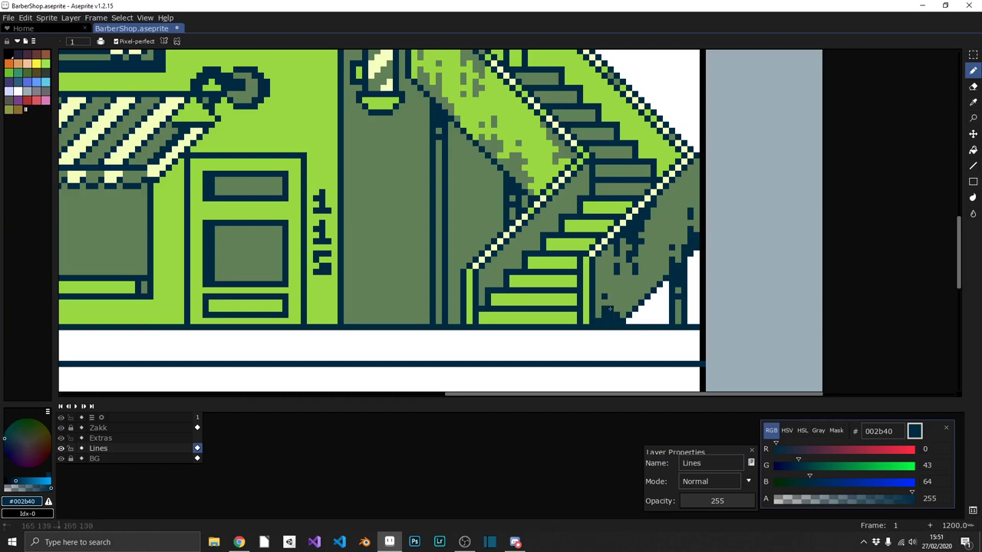
pyautogui.scroll(-5, 616, 301)
pyautogui.scroll(6, 421, 232)
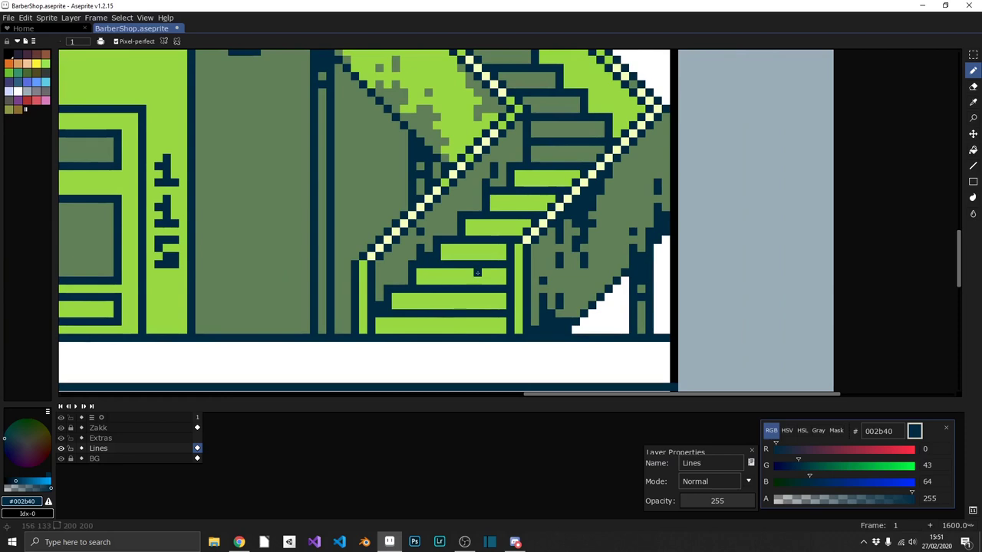
# Repaint the left edges of the stair steps dark green.
pyautogui.keyDown('alt'); pyautogui.click(429, 253); pyautogui.keyUp('alt')
pyautogui.moveTo(380, 328); pyautogui.dragTo(445, 253)
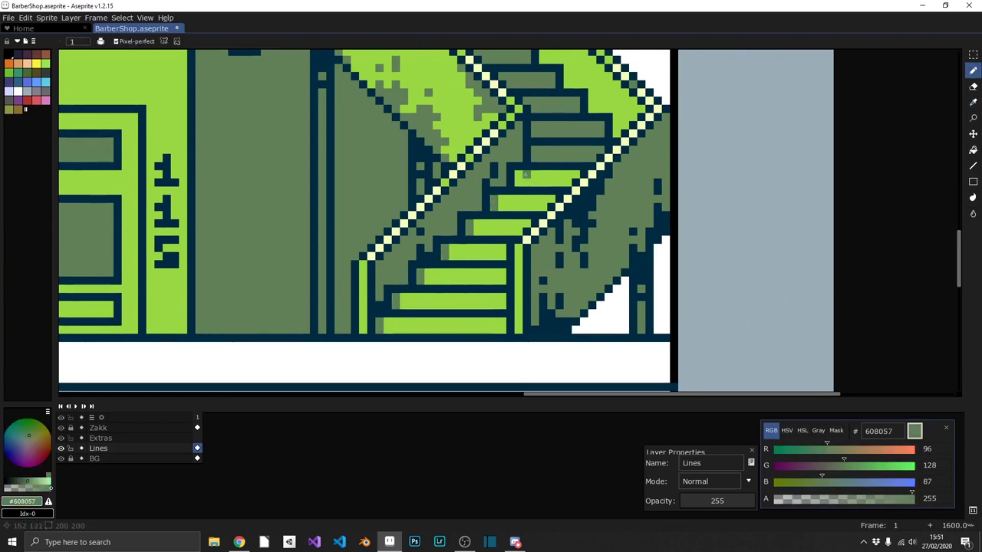
pyautogui.keyDown('alt'); pyautogui.click(526, 175); pyautogui.keyUp('alt')
pyautogui.scroll(2, 575, 240)
pyautogui.scroll(-4, 491, 117)
pyautogui.scroll(4, 506, 153)
pyautogui.scroll(1, 521, 176)
pyautogui.scroll(1, 533, 197)
# Speckle #608057 dither across the lower steps and add #002b40 navy shadow pixels.
pyautogui.keyDown('alt'); pyautogui.click(532, 197); pyautogui.keyUp('alt')
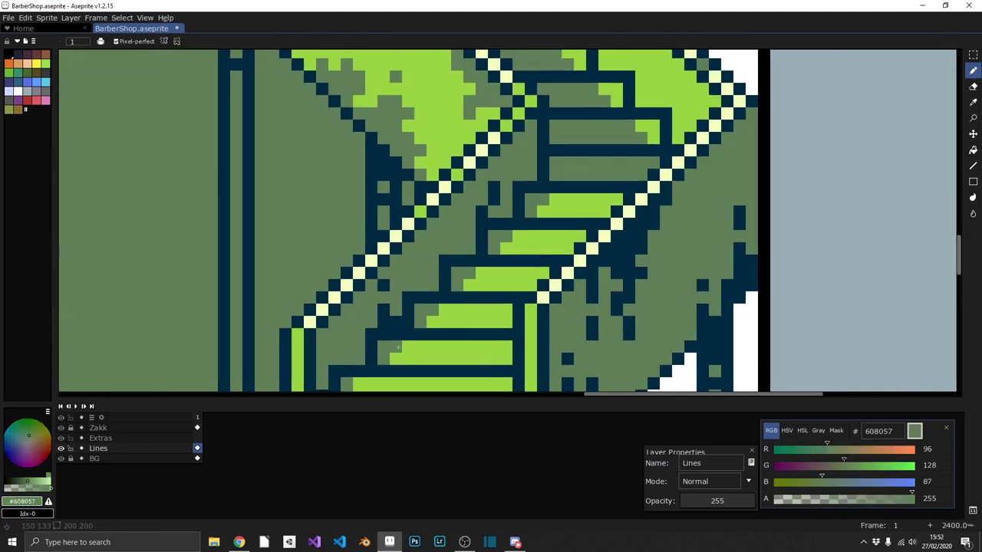
pyautogui.scroll(-5, 532, 196)
pyautogui.scroll(5, 486, 324)
pyautogui.keyDown('alt'); pyautogui.click(532, 261); pyautogui.keyUp('alt')
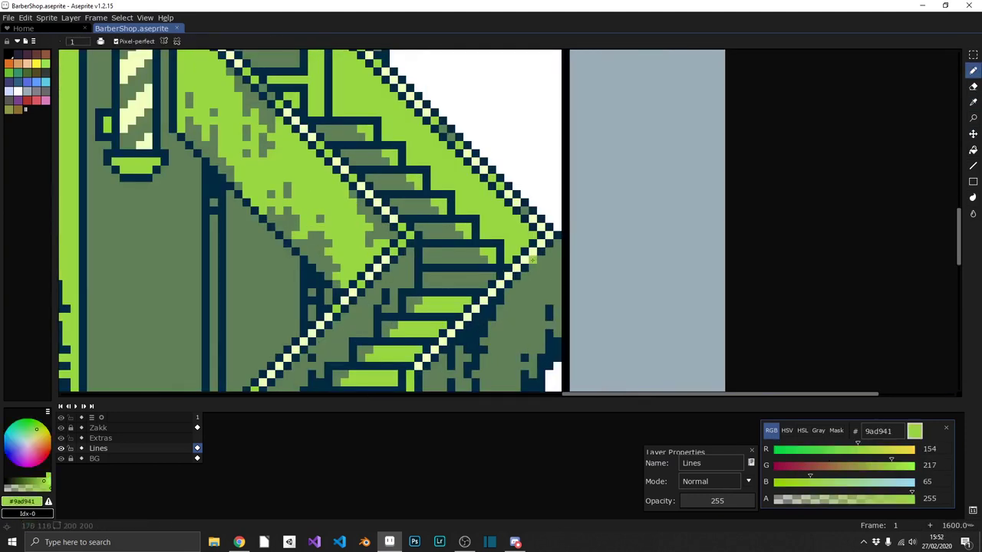
pyautogui.keyDown('alt'); pyautogui.click(374, 325); pyautogui.keyUp('alt')
pyautogui.scroll(-5, 380, 315)
pyautogui.scroll(5, 395, 261)
pyautogui.scroll(1, 408, 224)
pyautogui.click(415, 220)
pyautogui.moveTo(308, 291); pyautogui.dragTo(334, 300)
pyautogui.click(448, 300)
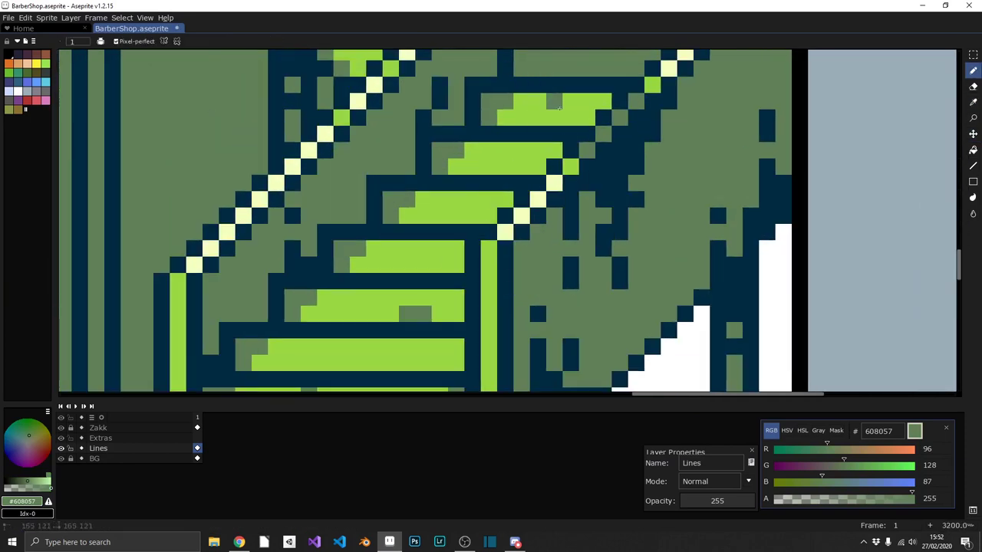
pyautogui.keyDown('alt'); pyautogui.click(464, 229); pyautogui.keyUp('alt')
pyautogui.click(509, 258)
pyautogui.scroll(-5, 464, 229)
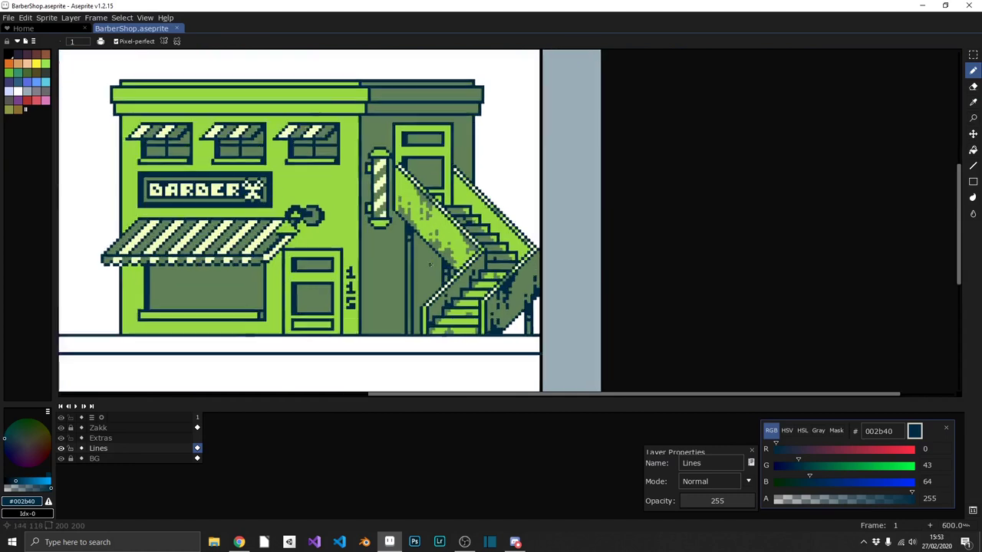
# Extend the #608057 dither up the stairs and save the file.
pyautogui.scroll(4, 392, 188)
pyautogui.keyDown('alt'); pyautogui.click(393, 188); pyautogui.keyUp('alt')
pyautogui.scroll(1, 392, 188)
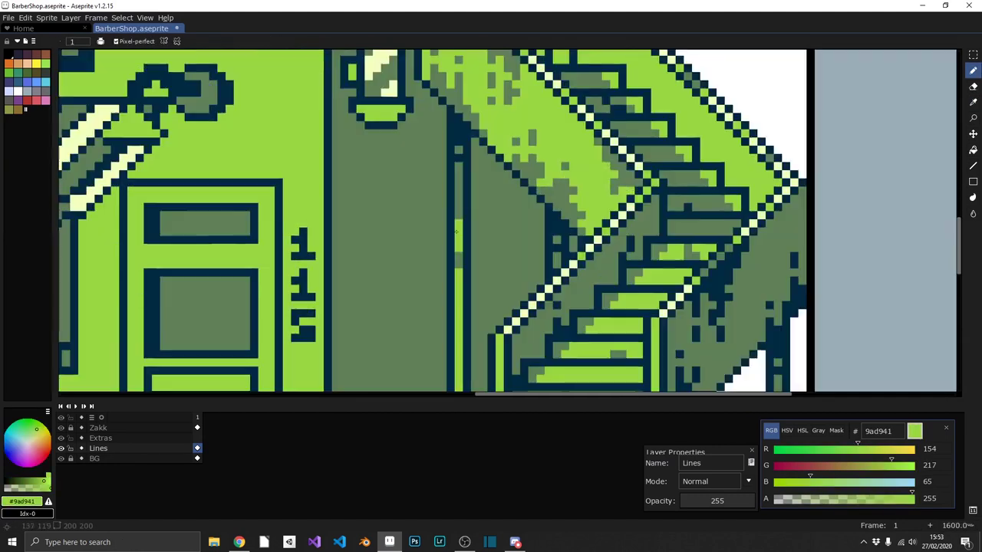
pyautogui.keyDown('alt'); pyautogui.click(491, 281); pyautogui.keyUp('alt')
pyautogui.scroll(-1, 478, 356)
pyautogui.scroll(-4, 478, 355)
pyautogui.hotkey('ctrl', 's')
# Continue dithering near the door with navy, light-green and dark-green pixels.
pyautogui.scroll(5, 552, 145)
pyautogui.scroll(1, 472, 146)
pyautogui.scroll(-1, 606, 245)
pyautogui.keyDown('alt'); pyautogui.click(607, 246); pyautogui.keyUp('alt')
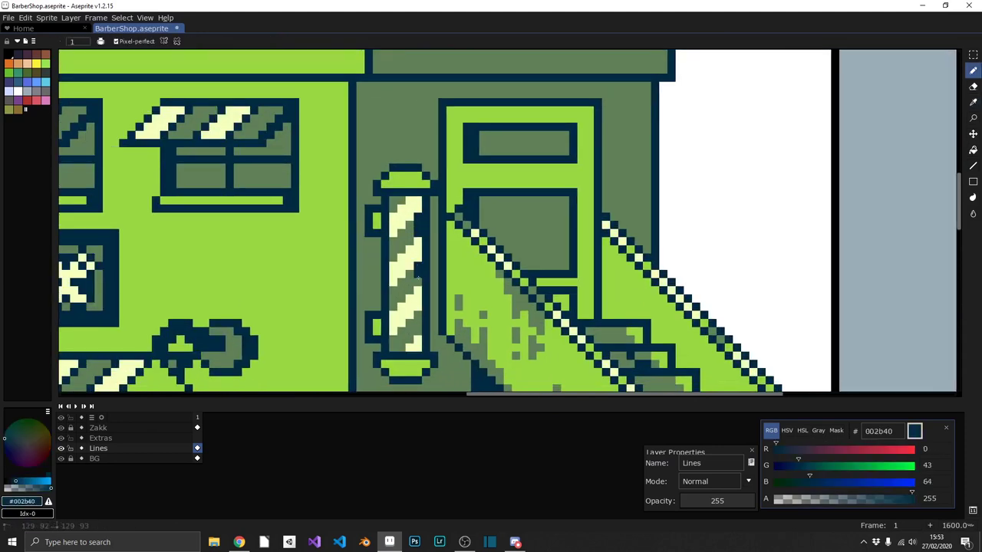
pyautogui.keyDown('alt'); pyautogui.click(468, 247); pyautogui.keyUp('alt')
pyautogui.scroll(-5, 468, 247)
pyautogui.scroll(6, 413, 143)
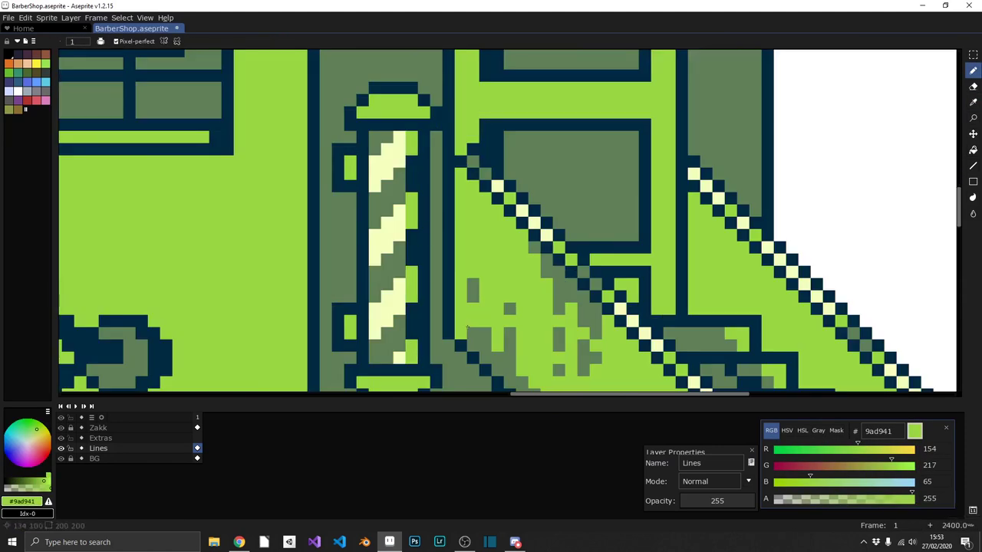
pyautogui.scroll(-1, 467, 327)
pyautogui.scroll(1, 492, 346)
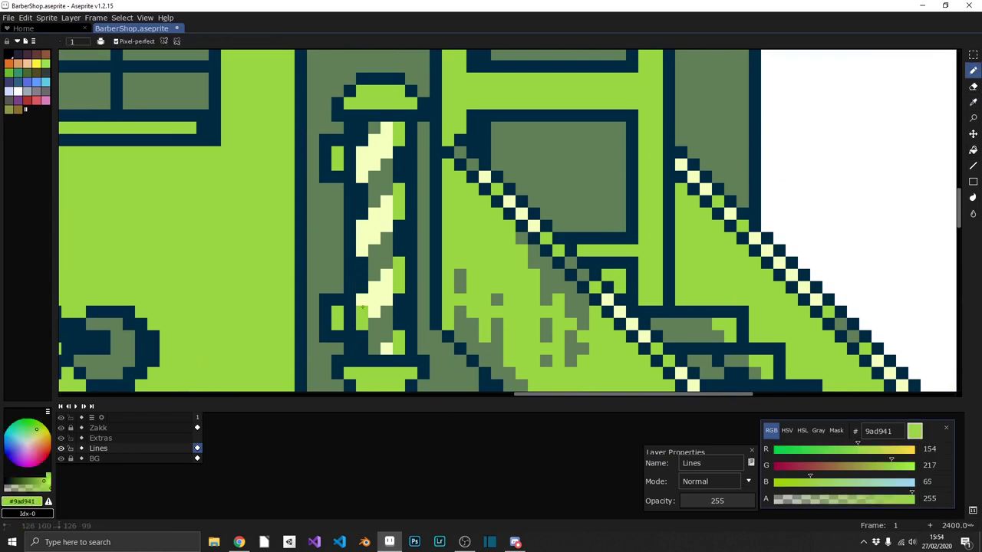
pyautogui.scroll(-5, 362, 307)
pyautogui.scroll(4, 357, 296)
pyautogui.scroll(2, 353, 288)
pyautogui.keyDown('alt'); pyautogui.click(352, 284); pyautogui.keyUp('alt')
pyautogui.scroll(-1, 348, 279)
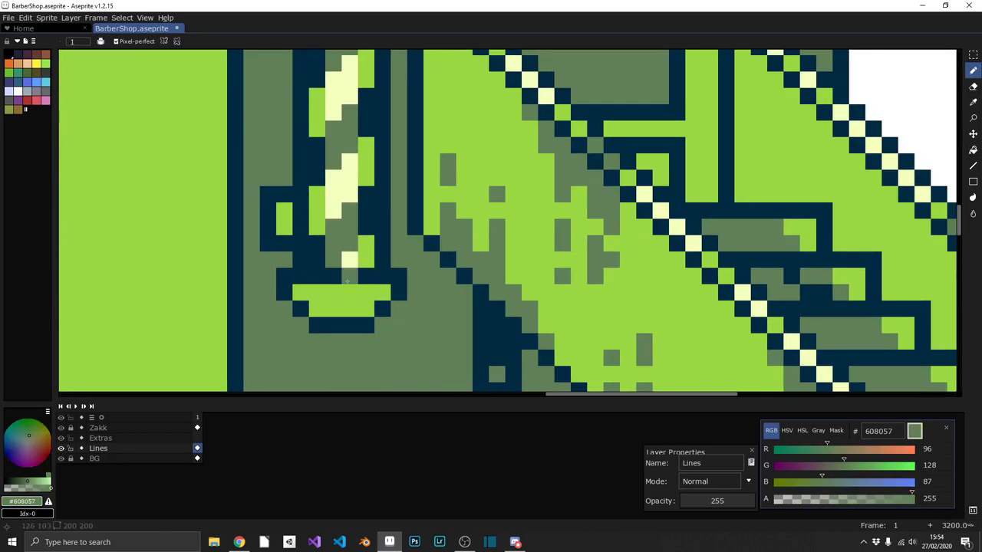
pyautogui.scroll(-5, 347, 281)
pyautogui.scroll(1, 369, 274)
pyautogui.scroll(2, 383, 270)
# Fill the shadow strip under the stair slope with #002b40 navy.
pyautogui.press('v')
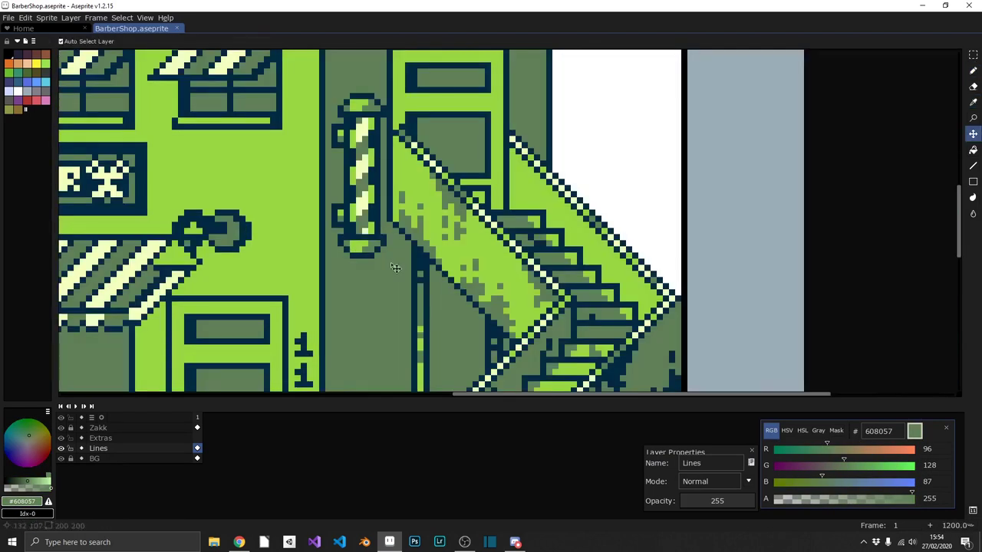
pyautogui.press('b')
pyautogui.scroll(1, 336, 161)
pyautogui.keyDown('alt'); pyautogui.click(336, 162); pyautogui.keyUp('alt')
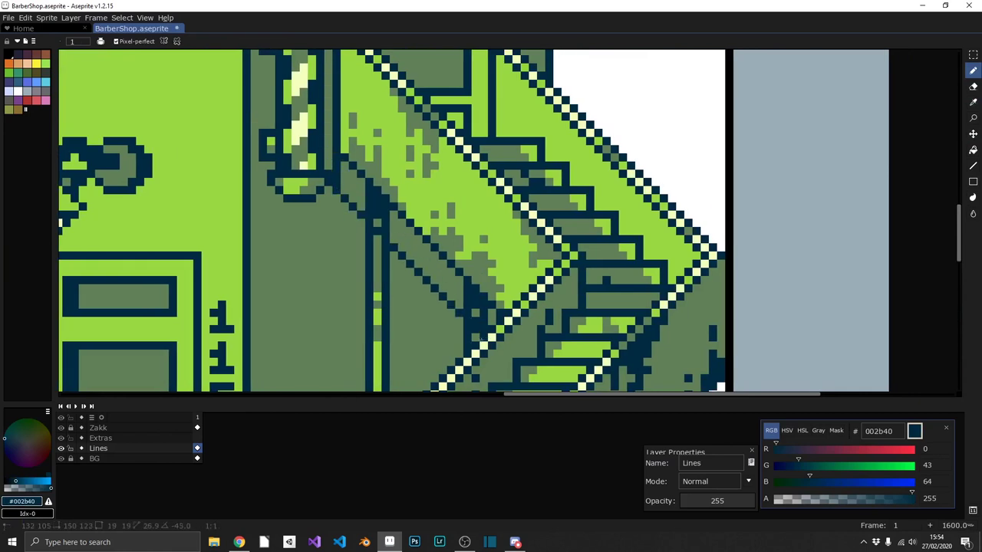
pyautogui.press('g')
pyautogui.scroll(-5, 414, 269)
pyautogui.scroll(5, 432, 223)
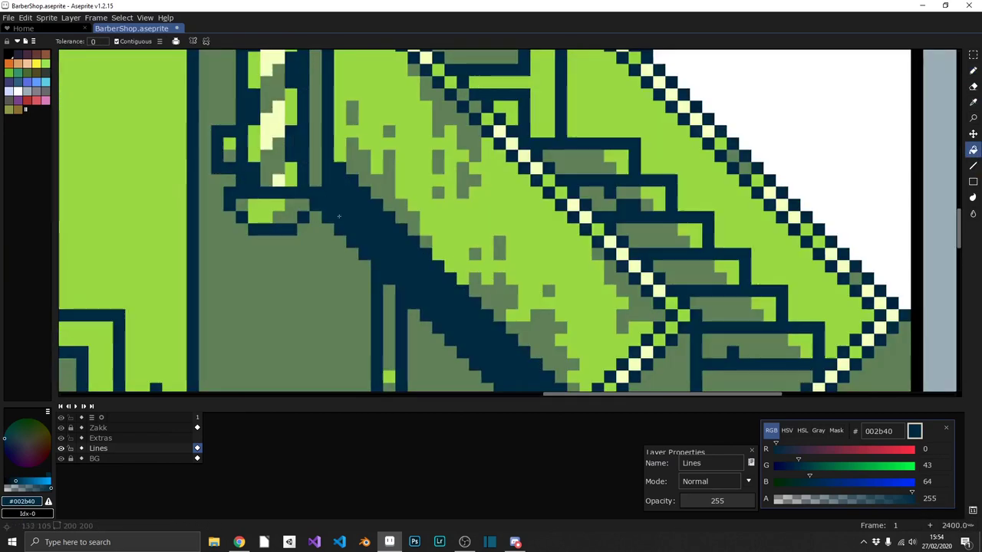
pyautogui.press('b')
pyautogui.keyDown('alt'); pyautogui.click(431, 217); pyautogui.keyUp('alt')
pyautogui.scroll(-5, 431, 217)
pyautogui.scroll(5, 432, 217)
# Paint #608057 dither along the building's top-left corner.
pyautogui.keyDown('alt'); pyautogui.click(432, 217); pyautogui.keyUp('alt')
pyautogui.scroll(-5, 432, 217)
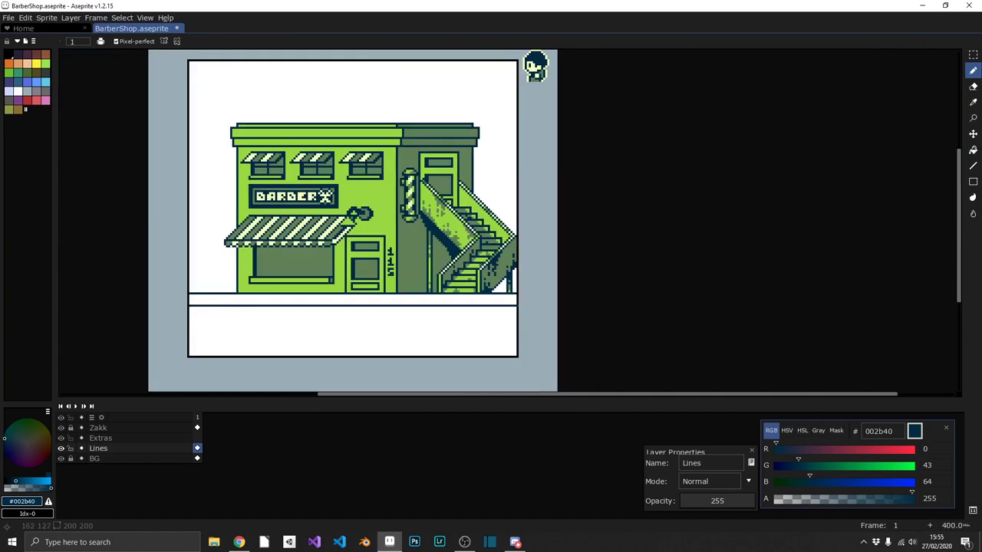
pyautogui.press('v')
pyautogui.press('b')
pyautogui.keyDown('alt'); pyautogui.click(449, 257); pyautogui.keyUp('alt')
pyautogui.scroll(5, 448, 257)
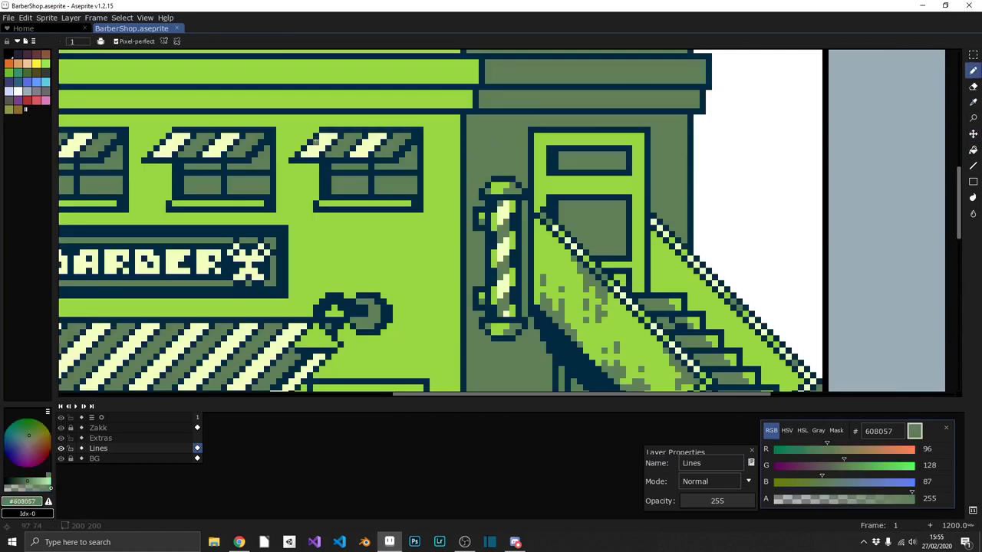
pyautogui.scroll(-5, 344, 262)
pyautogui.scroll(5, 343, 262)
pyautogui.scroll(3, 343, 261)
pyautogui.moveTo(343, 262); pyautogui.dragTo(535, 264)
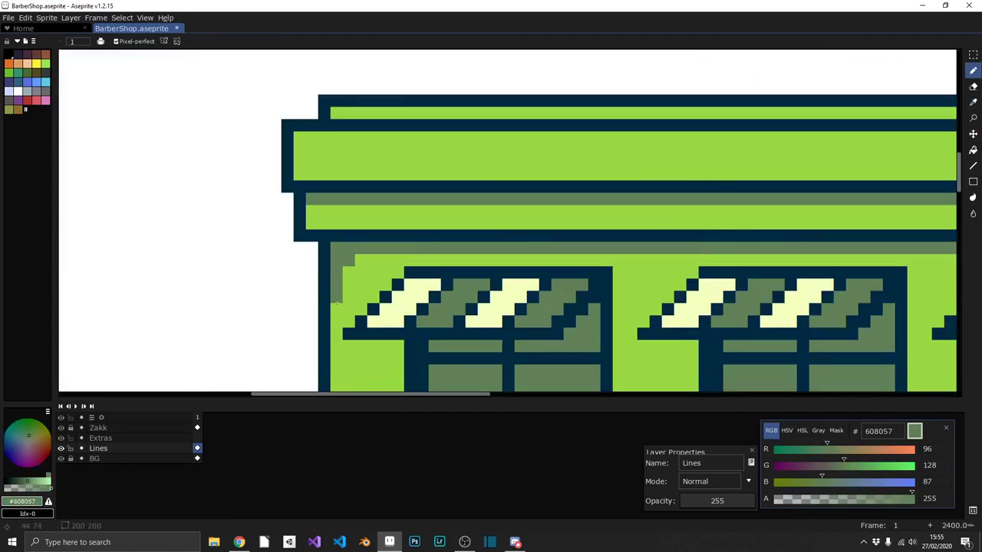
# Extend the dark-green dither down beside the right window.
pyautogui.hscroll(5, 628, 323)
pyautogui.moveTo(598, 207); pyautogui.dragTo(597, 253)
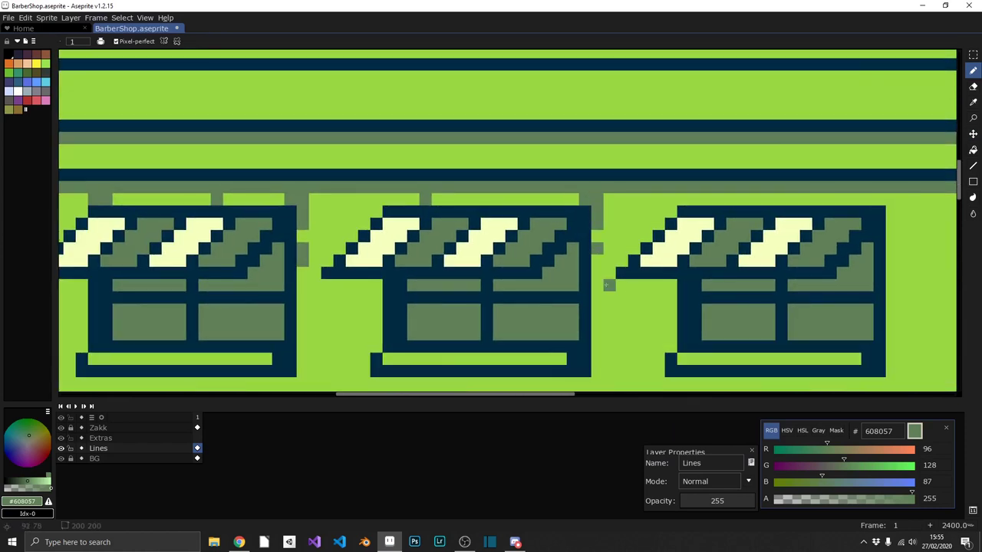
pyautogui.hscroll(3, 598, 254)
pyautogui.moveTo(776, 250); pyautogui.dragTo(776, 201)
pyautogui.moveTo(798, 238); pyautogui.dragTo(810, 220)
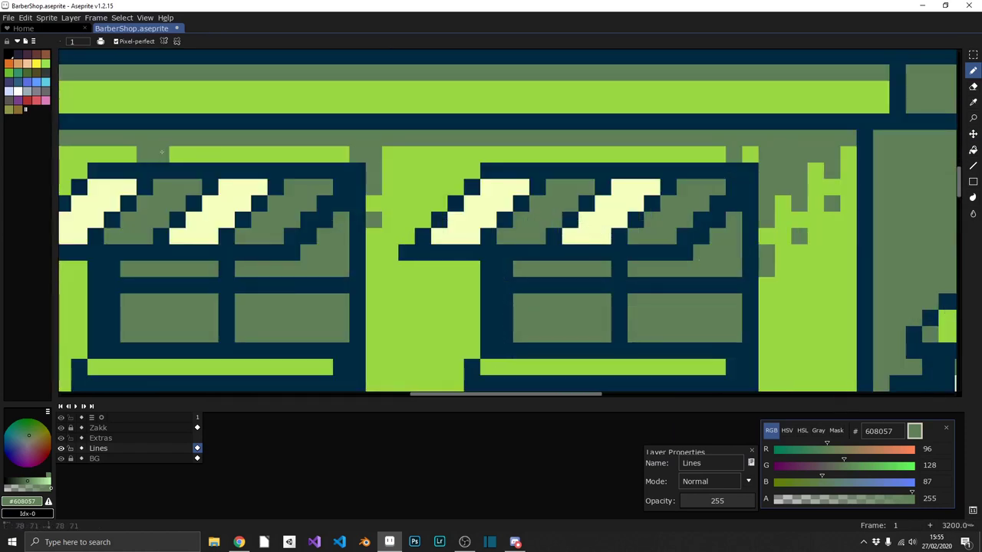
pyautogui.scroll(-8, 730, 279)
pyautogui.scroll(6, 351, 244)
# Paint drip shadows under the upper windows and save the barber shop file.
pyautogui.moveTo(433, 206); pyautogui.dragTo(682, 206)
pyautogui.moveTo(724, 206); pyautogui.dragTo(824, 206)
pyautogui.scroll(3, 824, 206)
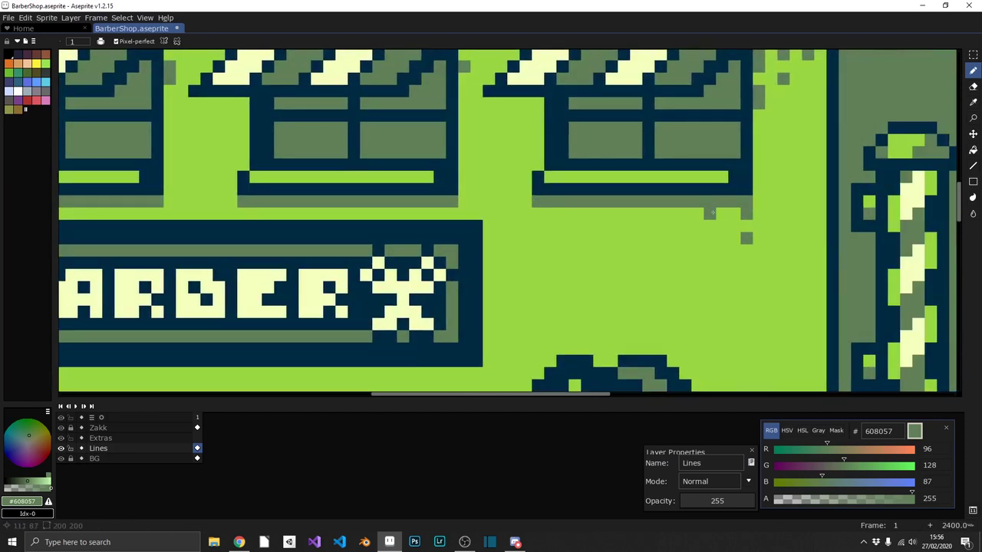
pyautogui.scroll(-2, 587, 263)
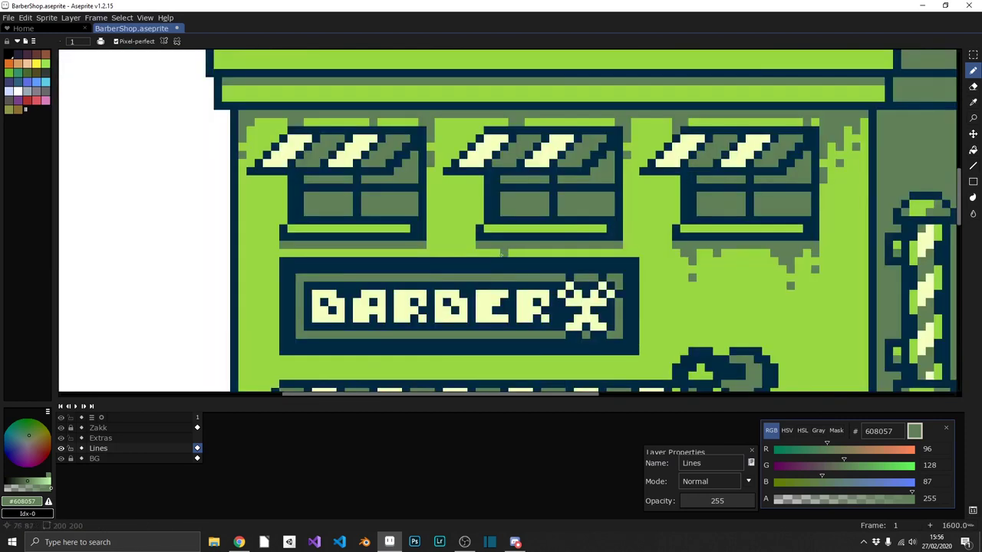
pyautogui.scroll(1, 576, 253)
pyautogui.scroll(-5, 556, 241)
pyautogui.scroll(5, 557, 240)
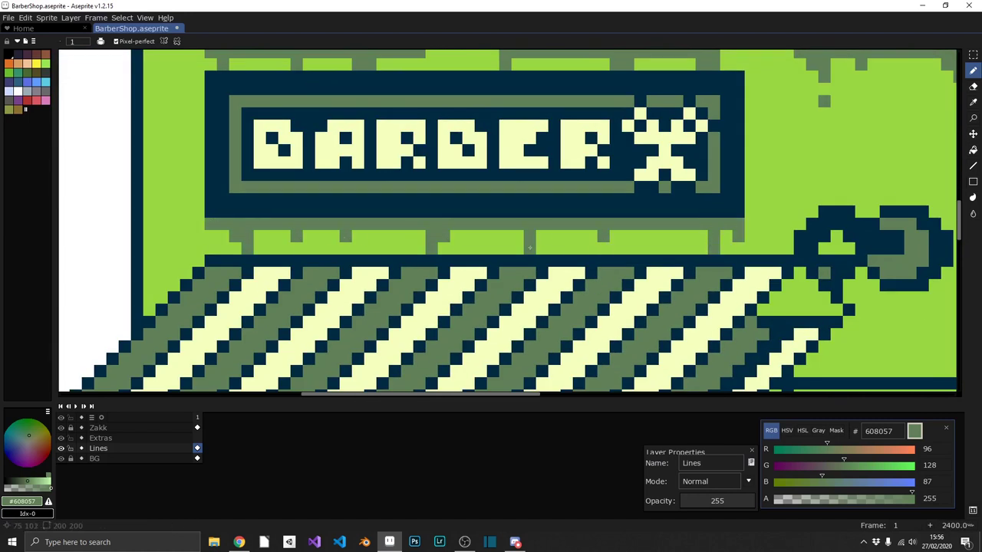
pyautogui.scroll(-7, 558, 246)
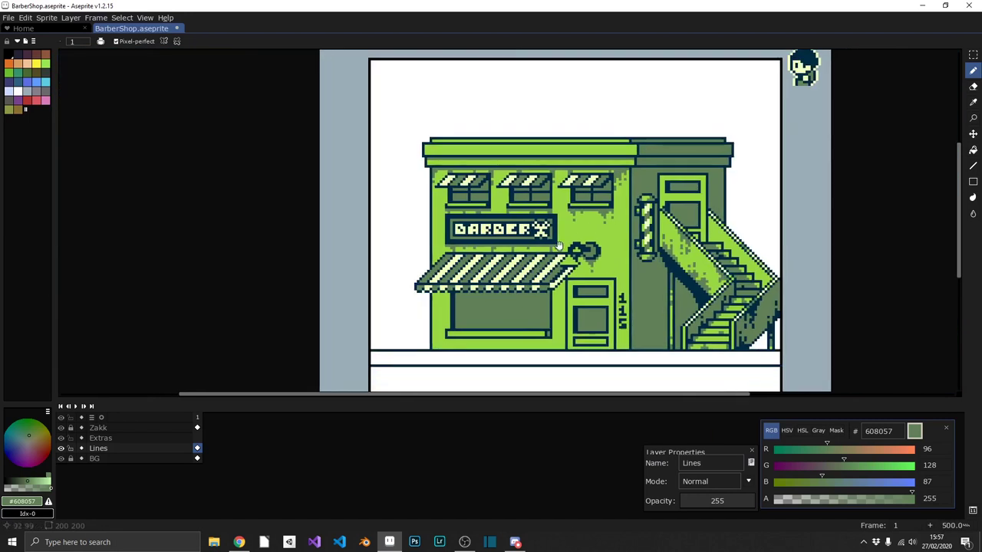
pyautogui.hotkey('ctrl', 's')
# Add a #608057 shadow row beneath the shop-window sill.
pyautogui.scroll(3, 596, 227)
pyautogui.moveTo(645, 279); pyautogui.dragTo(393, 279)
pyautogui.scroll(1, 319, 287)
pyautogui.moveTo(319, 286); pyautogui.dragTo(646, 287)
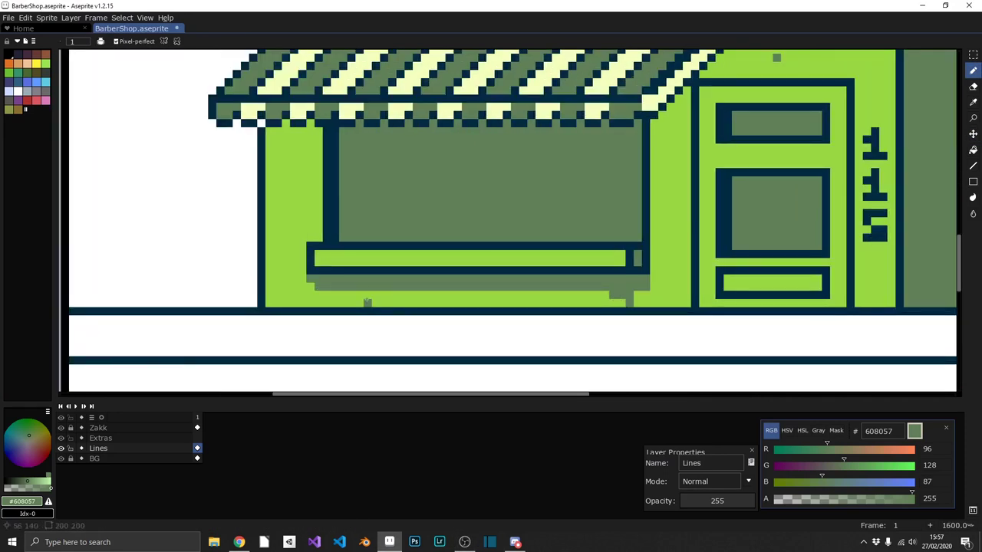
pyautogui.scroll(-8, 391, 303)
pyautogui.scroll(7, 514, 167)
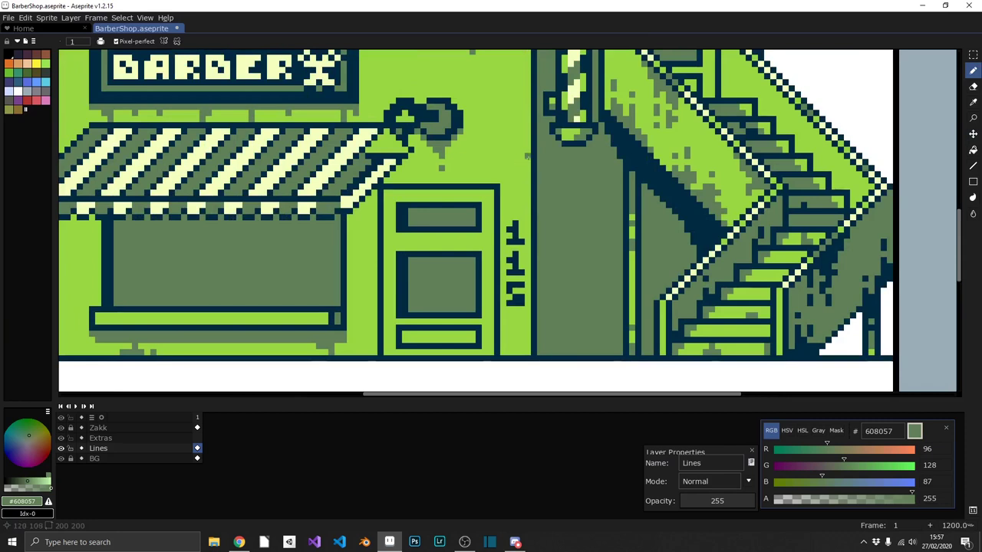
pyautogui.scroll(-1, 460, 230)
pyautogui.scroll(-3, 461, 230)
pyautogui.scroll(2, 372, 192)
pyautogui.keyDown('alt'); pyautogui.click(430, 167); pyautogui.keyUp('alt')
# Draw a light vertical highlight line on the building.
pyautogui.moveTo(332, 94); pyautogui.dragTo(332, 222)
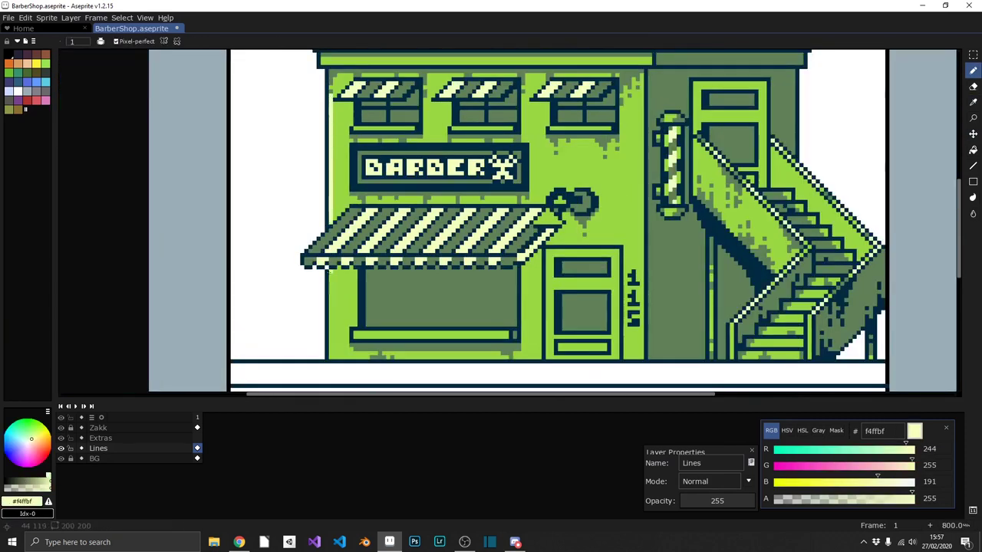
pyautogui.scroll(-1, 339, 303)
pyautogui.scroll(-2, 502, 254)
pyautogui.scroll(5, 491, 245)
pyautogui.scroll(-4, 480, 243)
pyautogui.scroll(4, 481, 243)
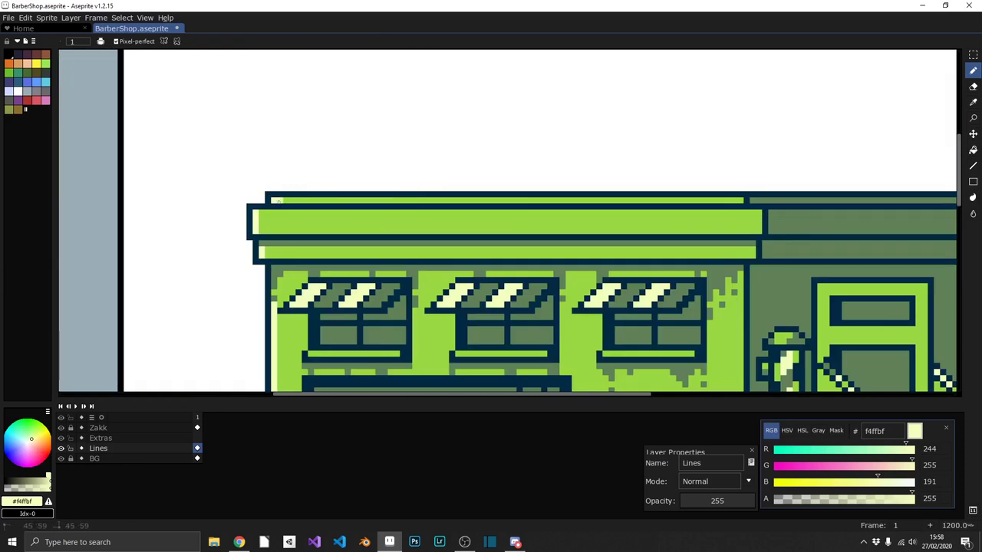
# Add 9ad941 light-green speckles along the side building's roof ledge.
pyautogui.keyDown('alt'); pyautogui.click(513, 197); pyautogui.keyUp('alt')
pyautogui.moveTo(575, 197); pyautogui.dragTo(555, 170)
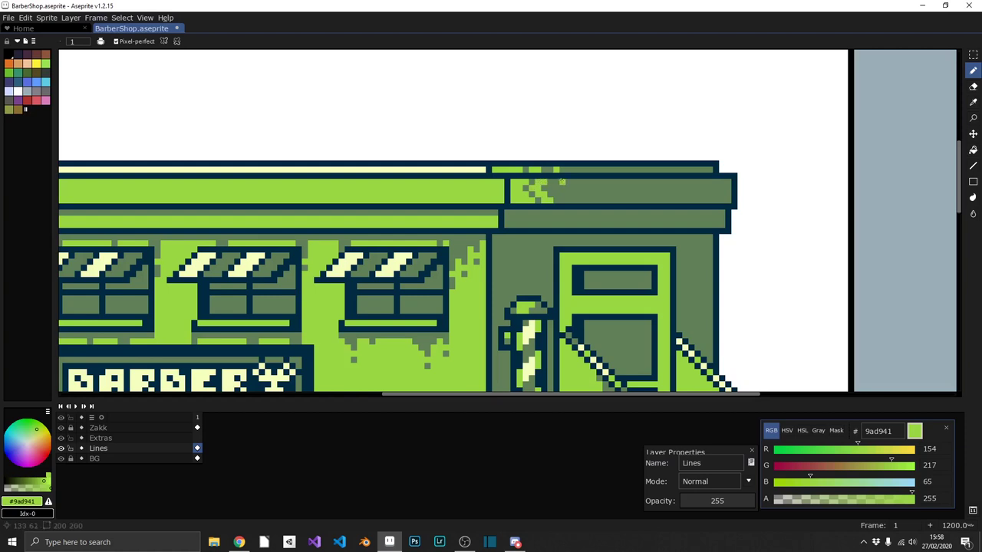
pyautogui.scroll(-4, 564, 194)
pyautogui.scroll(4, 571, 189)
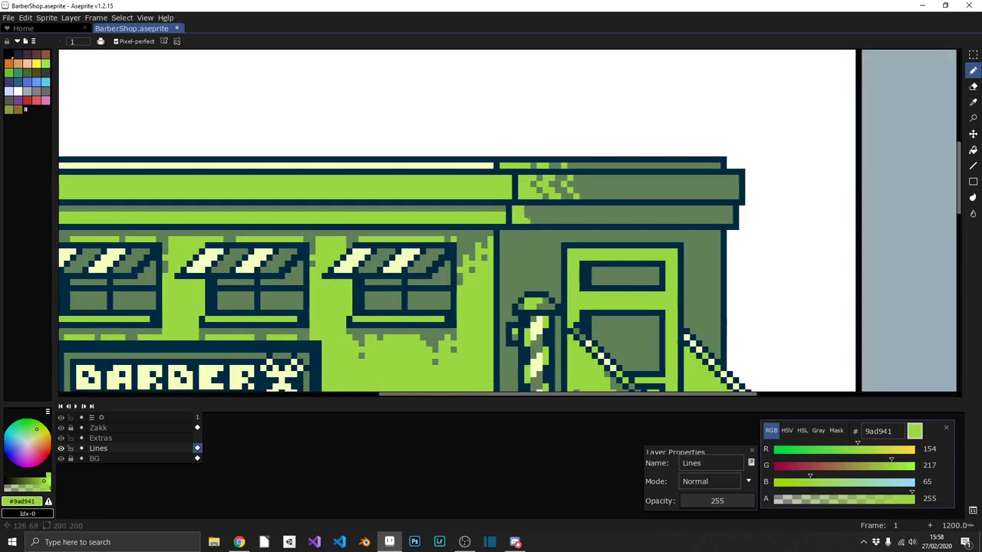
pyautogui.scroll(-4, 557, 209)
pyautogui.scroll(2, 537, 215)
pyautogui.scroll(1, 529, 218)
pyautogui.scroll(2, 525, 219)
pyautogui.keyDown('alt'); pyautogui.click(525, 219); pyautogui.keyUp('alt')
pyautogui.scroll(-4, 499, 218)
pyautogui.scroll(4, 499, 218)
# Flood-fill cream and grey pixels where the awning meets the sign bracket.
pyautogui.press('g')
pyautogui.scroll(1, 498, 222)
pyautogui.click(498, 218)
pyautogui.keyDown('alt'); pyautogui.click(498, 221); pyautogui.keyUp('alt')
pyautogui.click(507, 244)
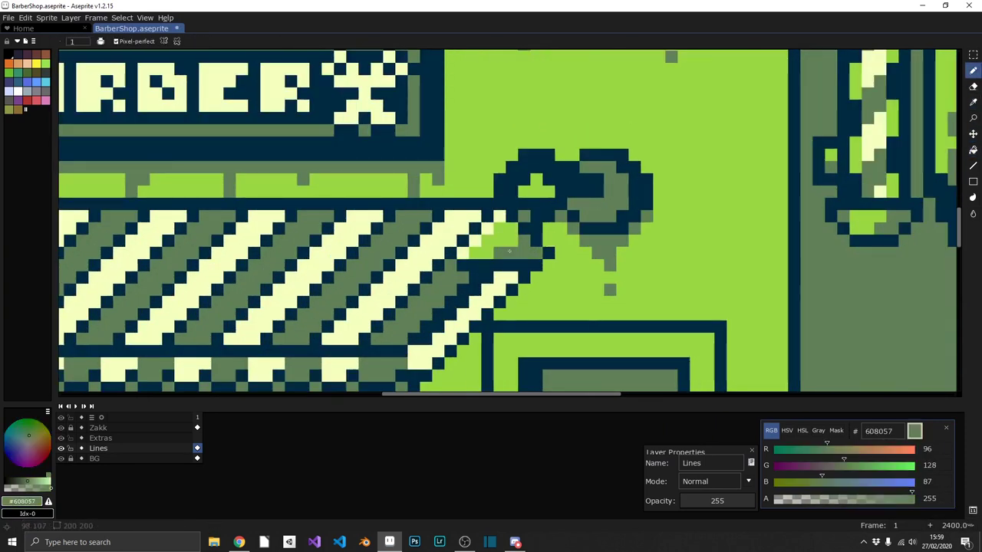
pyautogui.scroll(-3, 503, 230)
pyautogui.scroll(4, 476, 222)
pyautogui.press('b')
pyautogui.keyDown('alt'); pyautogui.click(462, 219); pyautogui.keyUp('alt')
pyautogui.scroll(-4, 457, 220)
# Pick cream f4ffbf and dot glare pixels into the door windows.
pyautogui.scroll(2, 522, 276)
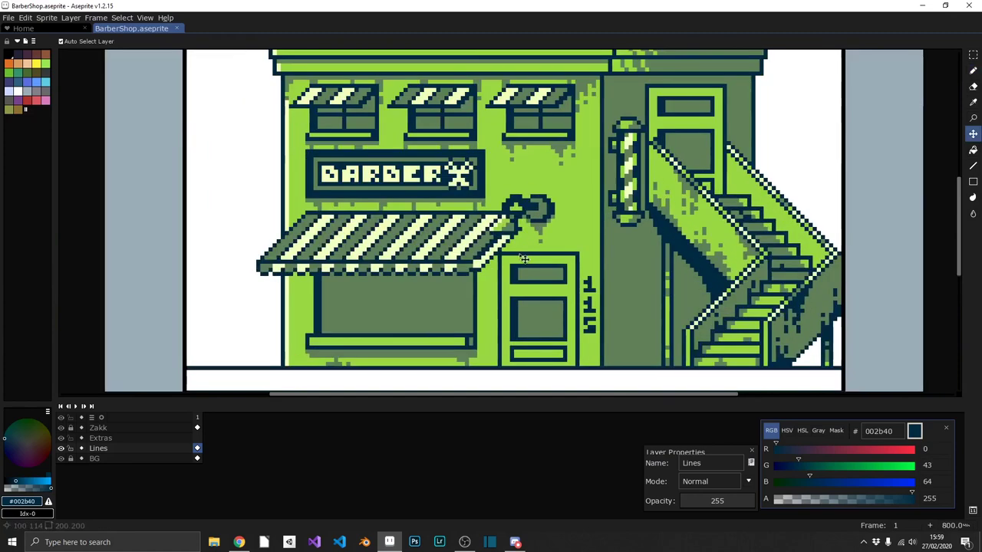
pyautogui.keyDown('alt'); pyautogui.click(553, 306); pyautogui.keyUp('alt')
pyautogui.scroll(1, 562, 318)
pyautogui.click(513, 332)
pyautogui.moveTo(465, 172); pyautogui.dragTo(501, 160)
pyautogui.scroll(-3, 501, 161)
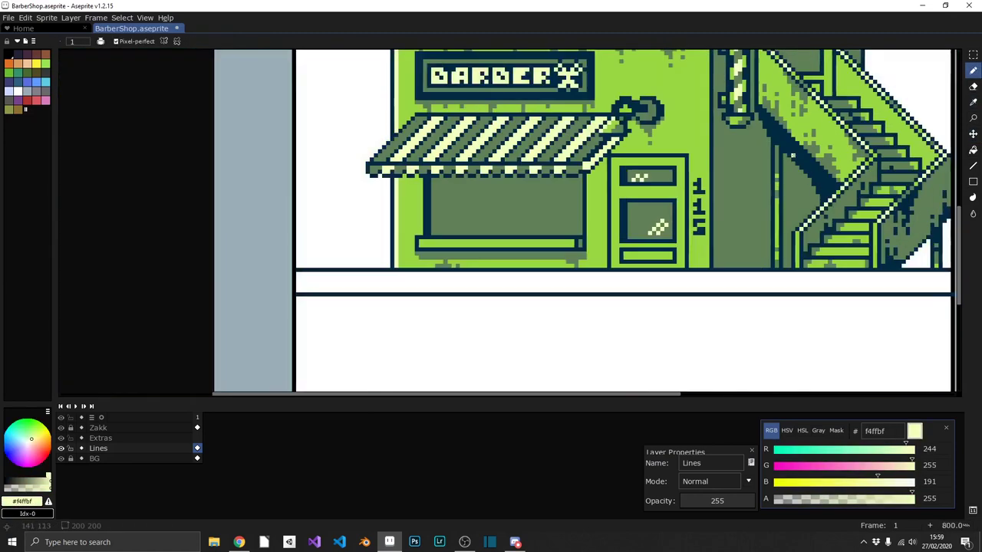
pyautogui.scroll(3, 591, 188)
pyautogui.moveTo(583, 181); pyautogui.dragTo(571, 193)
pyautogui.click(607, 194)
# Draw two diagonal cream glare streaks across the upper door windows.
pyautogui.scroll(-3, 609, 182)
pyautogui.scroll(3, 633, 232)
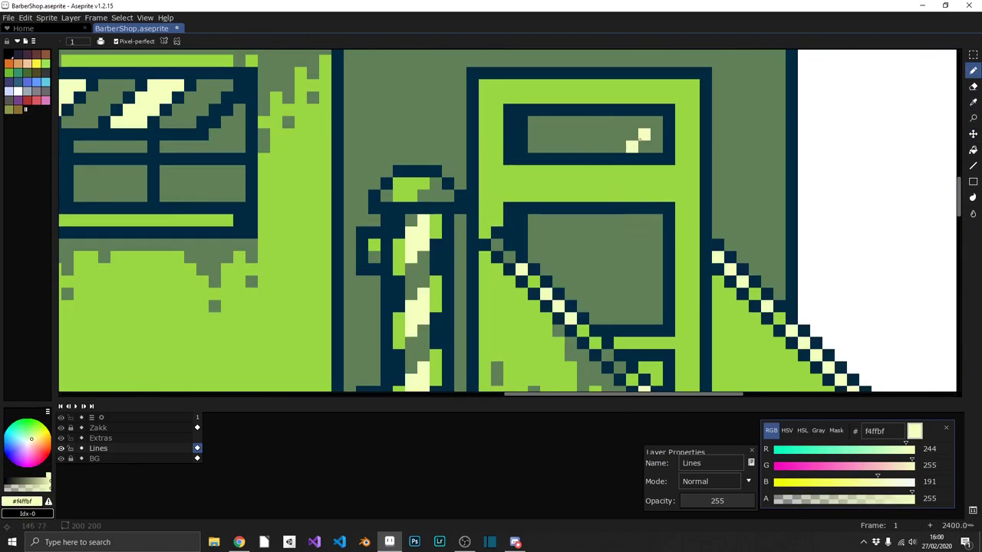
pyautogui.scroll(1, 640, 136)
pyautogui.click(629, 203)
pyautogui.scroll(1, 599, 184)
pyautogui.moveTo(612, 173); pyautogui.dragTo(580, 206)
pyautogui.click(515, 157)
pyautogui.moveTo(498, 173); pyautogui.dragTo(518, 188)
# Save the barber shop file.
pyautogui.scroll(-1, 517, 188)
pyautogui.scroll(-5, 537, 230)
pyautogui.scroll(4, 550, 287)
pyautogui.hotkey('ctrl', 's')
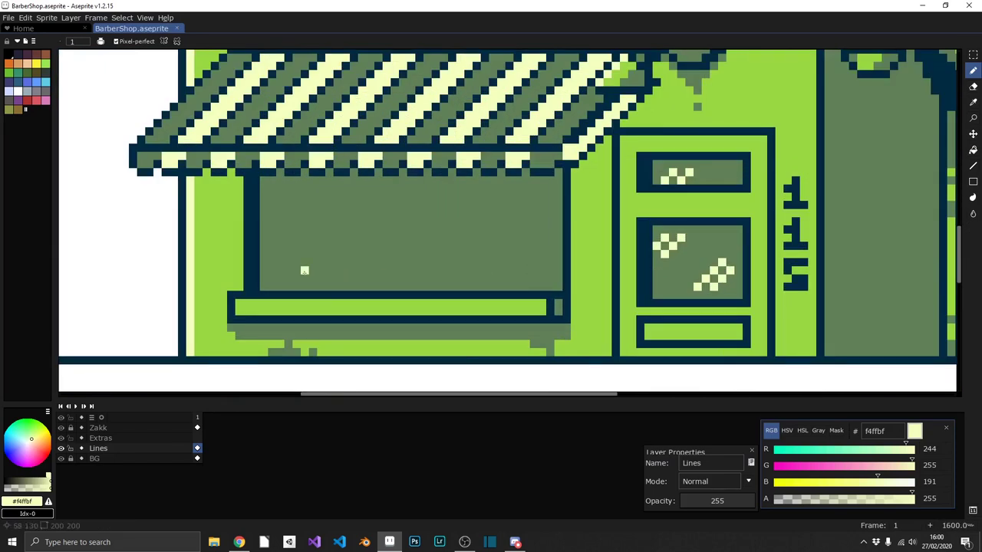
# Select the grey-green colour 608057.
pyautogui.scroll(-2, 518, 188)
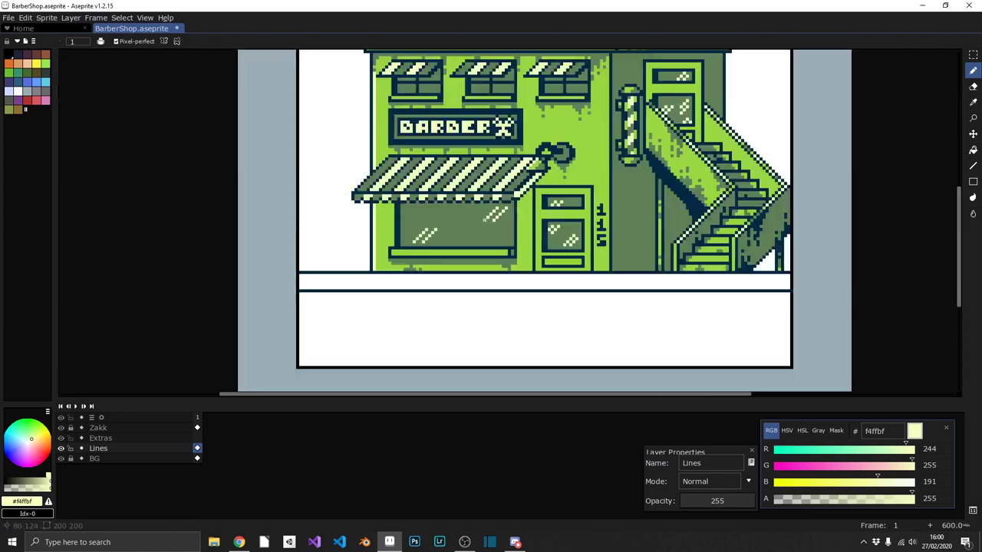
pyautogui.scroll(-1, 460, 230)
pyautogui.scroll(2, 399, 269)
pyautogui.scroll(1, 390, 327)
pyautogui.keyDown('alt'); pyautogui.click(390, 327); pyautogui.keyUp('alt')
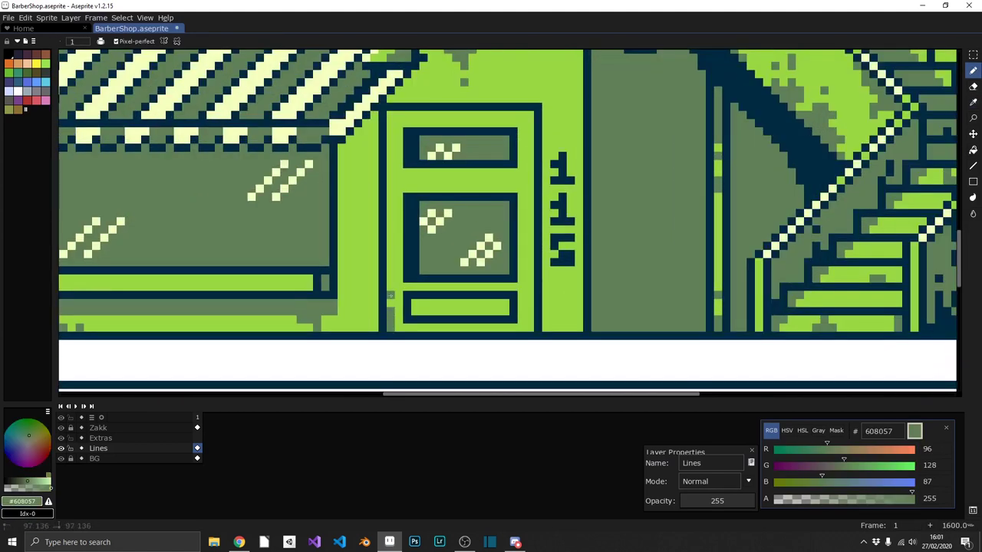
# Shade the door's bottom bar and the line under its top window grey-green.
pyautogui.moveTo(414, 311); pyautogui.dragTo(506, 311)
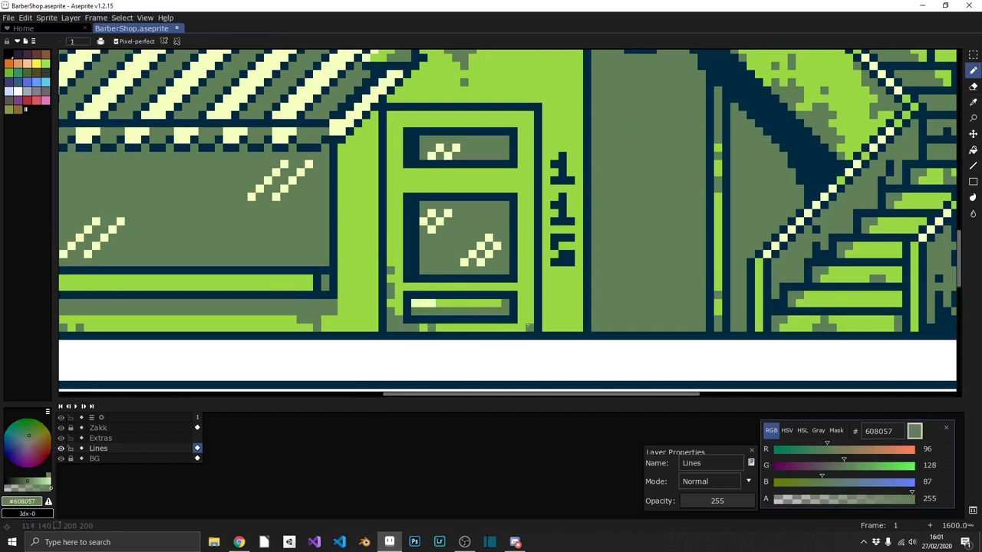
pyautogui.scroll(1, 520, 278)
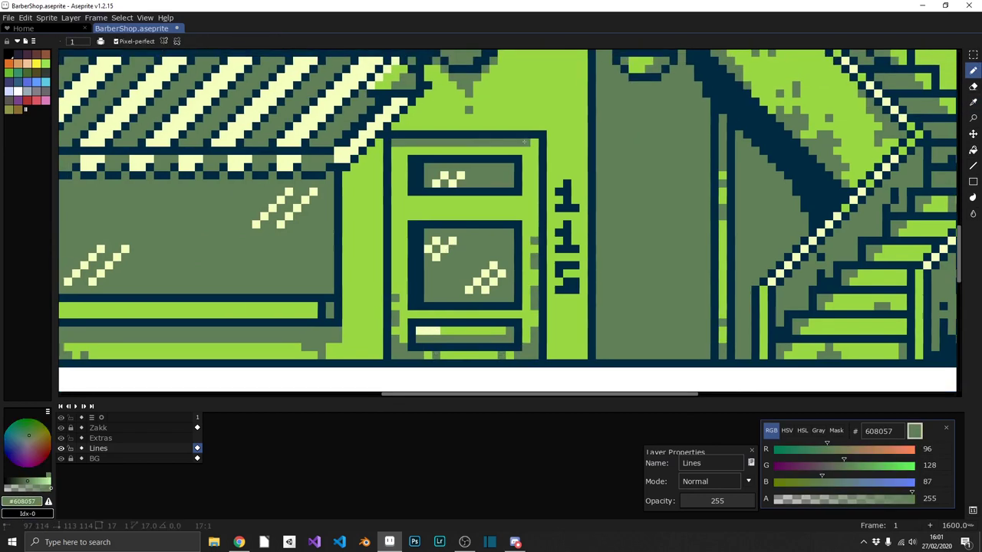
pyautogui.keyDown('shift'); pyautogui.click(415, 198); pyautogui.keyUp('shift')
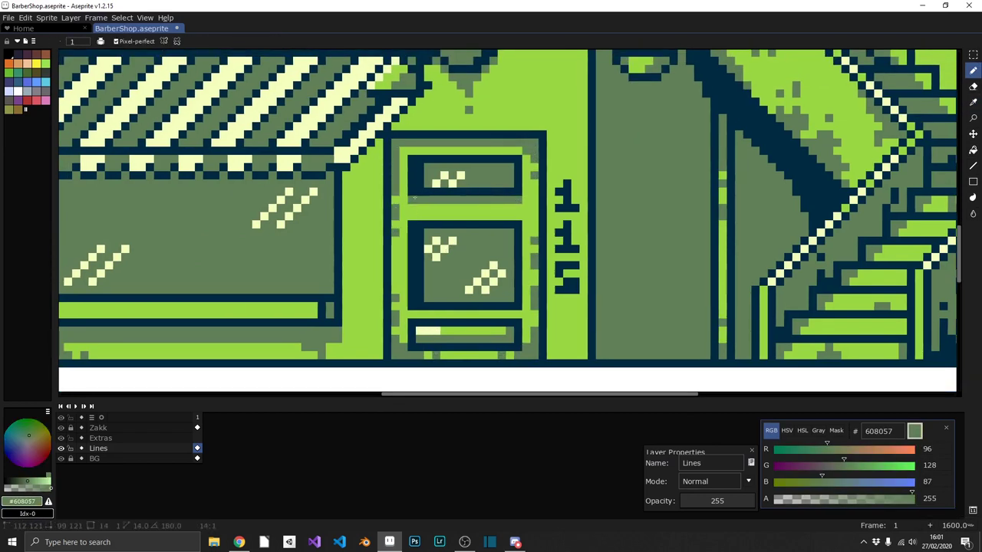
pyautogui.scroll(-5, 498, 209)
pyautogui.scroll(4, 344, 168)
# Shade the door's top and left edges and a middle row in grey-green 608057.
pyautogui.keyDown('alt'); pyautogui.click(345, 167); pyautogui.keyUp('alt')
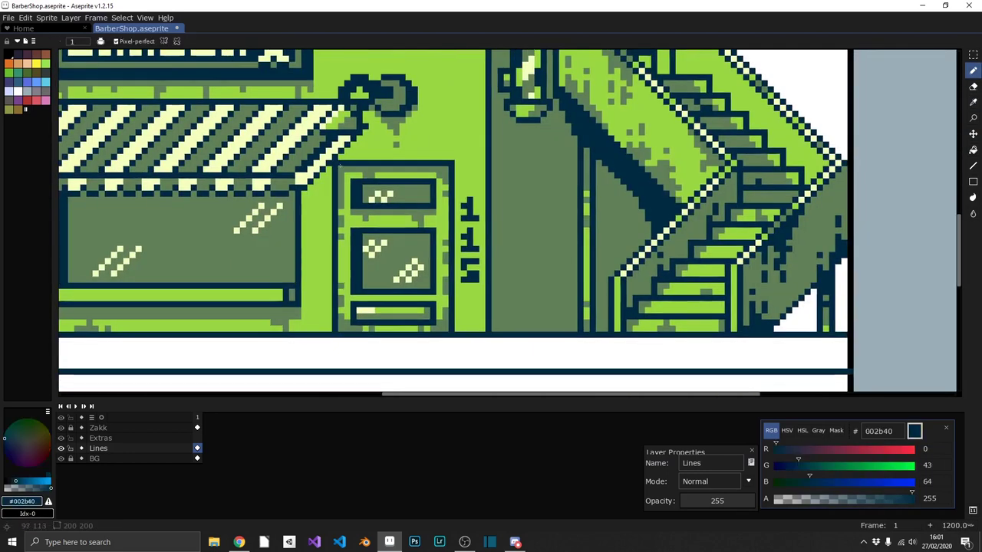
pyautogui.press('l')
pyautogui.scroll(-5, 345, 167)
pyautogui.scroll(4, 373, 335)
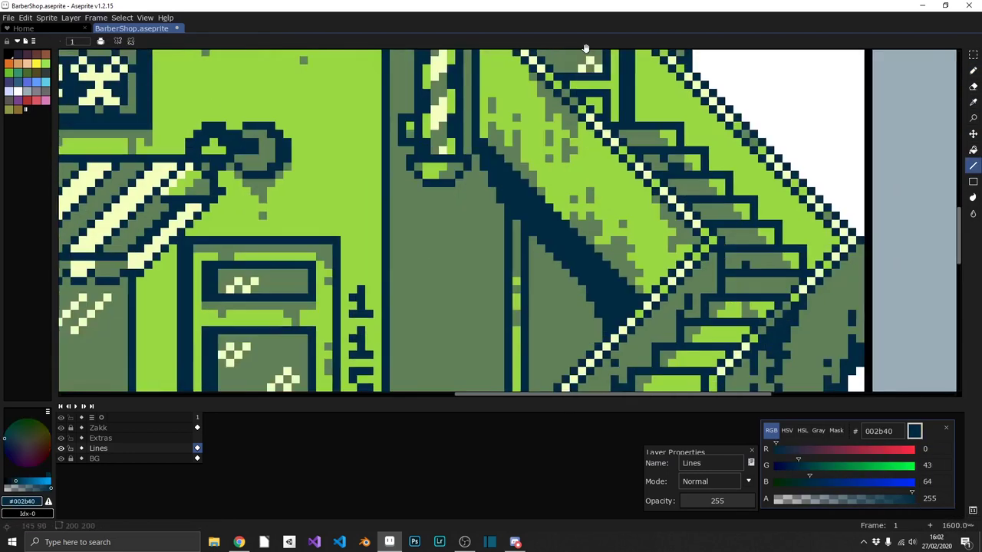
pyautogui.scroll(1, 530, 105)
pyautogui.keyDown('alt'); pyautogui.click(530, 105); pyautogui.keyUp('alt')
pyautogui.press('b')
pyautogui.moveTo(534, 115); pyautogui.dragTo(406, 157)
pyautogui.moveTo(521, 181); pyautogui.dragTo(432, 175)
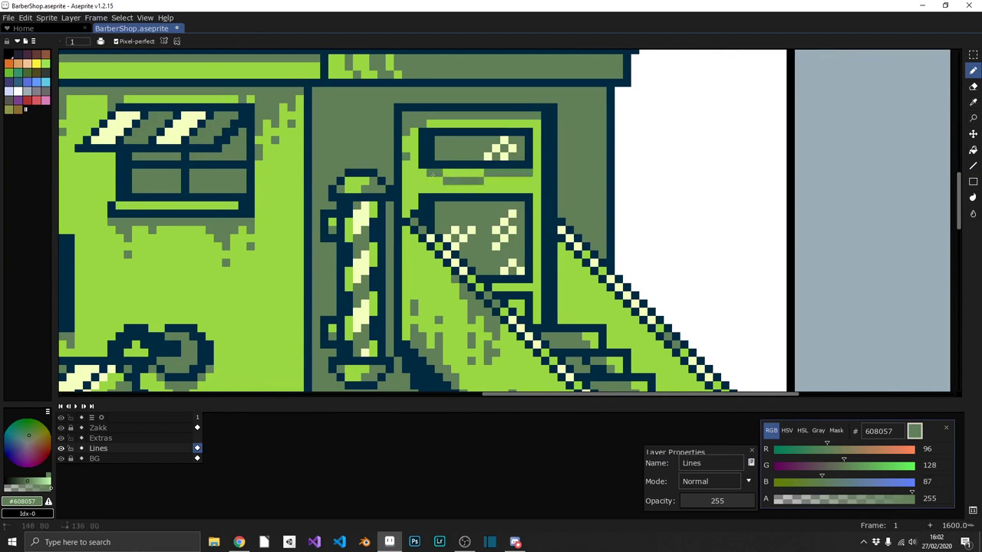
# Save the barber shop file.
pyautogui.scroll(-5, 462, 191)
pyautogui.scroll(4, 447, 224)
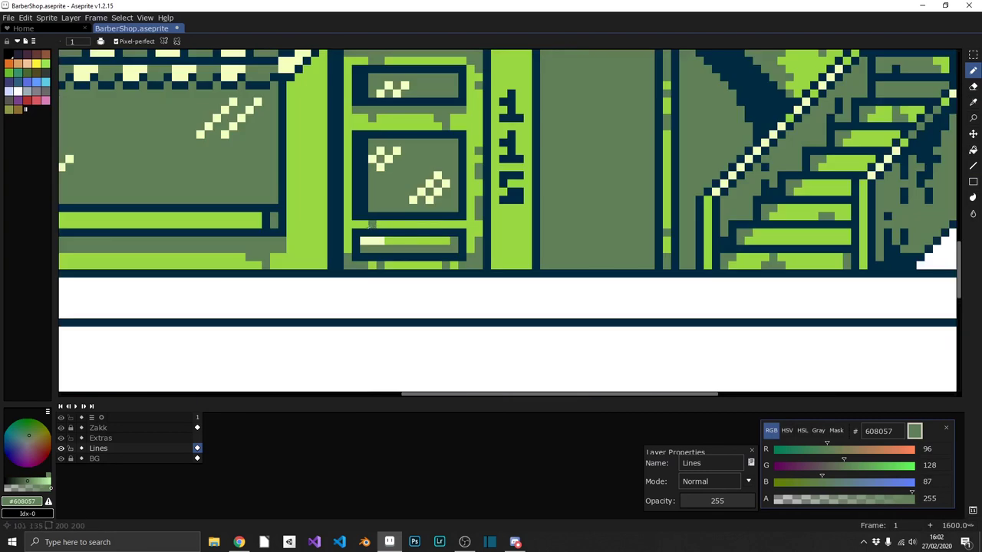
pyautogui.scroll(1, 571, 179)
pyautogui.scroll(-1, 560, 150)
pyautogui.scroll(-1, 558, 184)
pyautogui.scroll(1, 558, 245)
pyautogui.scroll(-1, 556, 168)
pyautogui.hotkey('ctrl', 's')
# Add dark pixels along the door's top-left edge and at its top-right.
pyautogui.scroll(1, 548, 192)
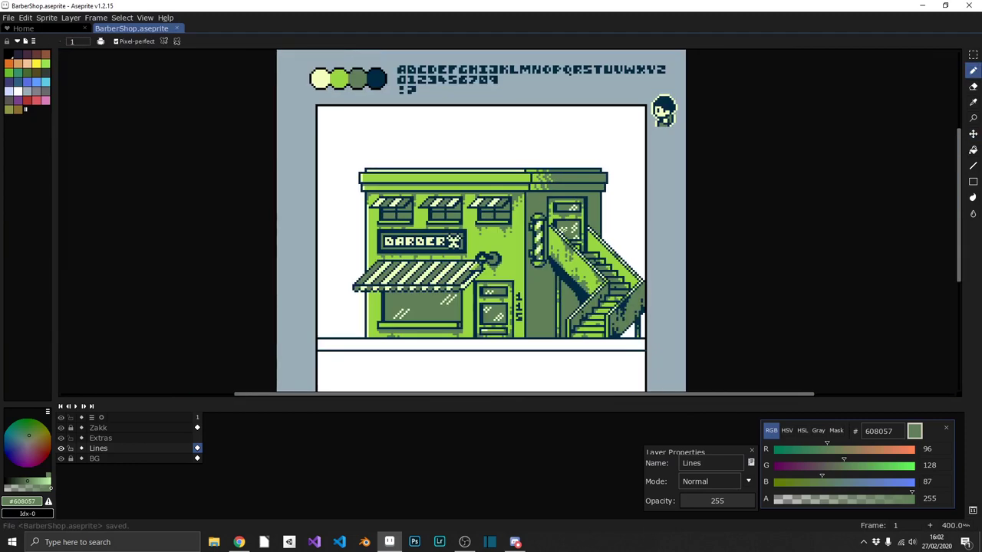
pyautogui.scroll(1, 442, 368)
pyautogui.scroll(1, 443, 367)
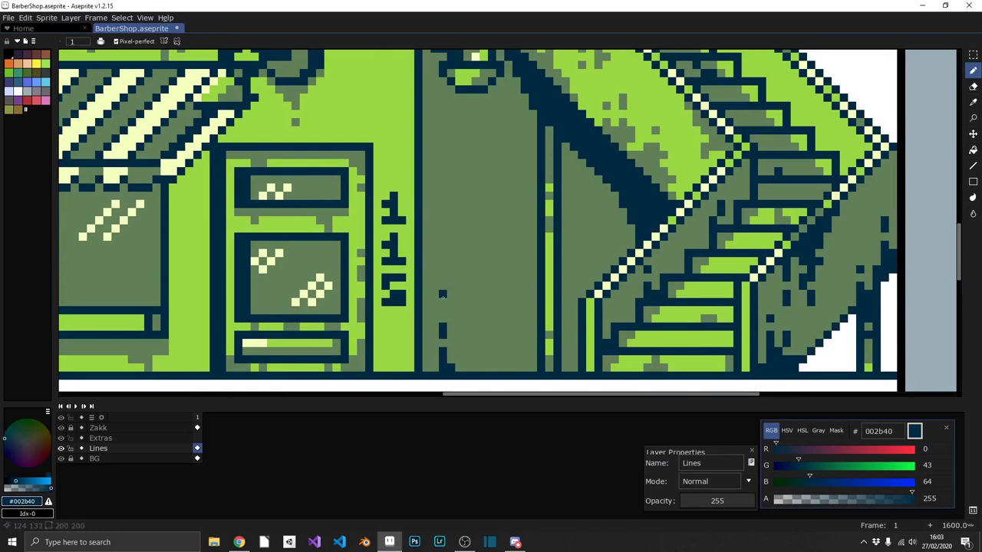
pyautogui.scroll(-2, 526, 366)
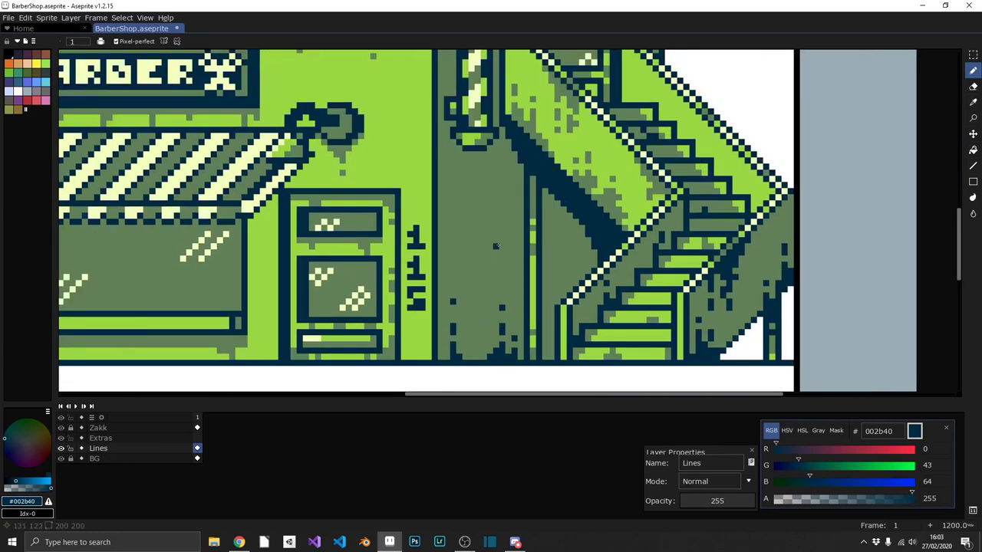
pyautogui.scroll(1, 666, 152)
pyautogui.scroll(1, 666, 152)
pyautogui.click(655, 185)
pyautogui.click(385, 153)
pyautogui.moveTo(410, 153); pyautogui.dragTo(410, 163)
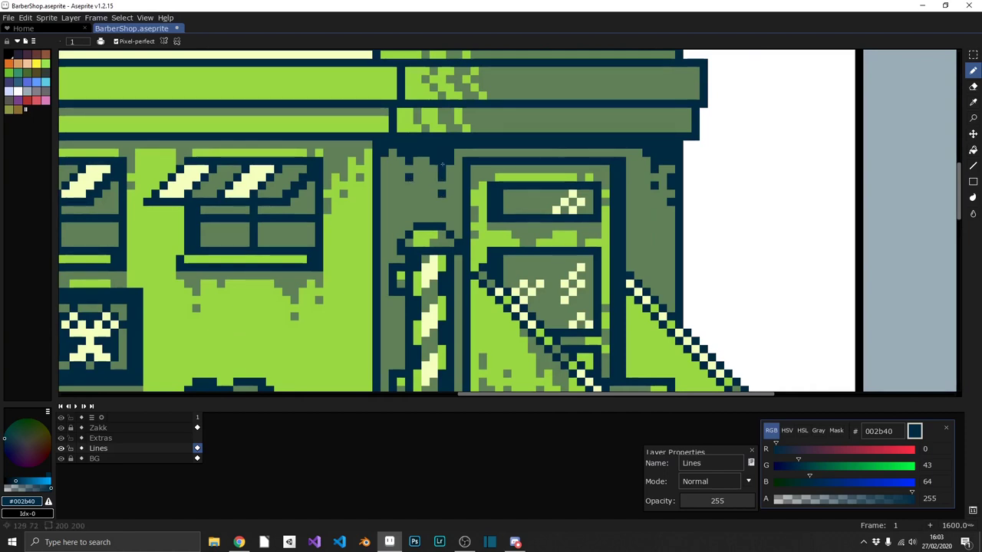
# Paint dark marks on the wall left of the shop window and save.
pyautogui.scroll(-2, 614, 338)
pyautogui.scroll(2, 461, 298)
pyautogui.scroll(1, 391, 223)
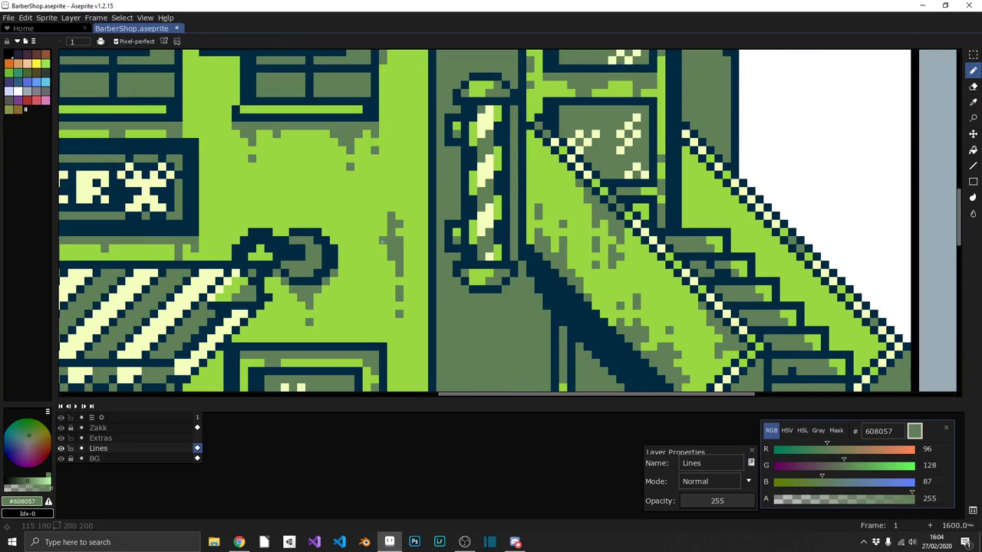
pyautogui.scroll(-2, 382, 288)
pyautogui.scroll(3, 300, 245)
pyautogui.moveTo(295, 234); pyautogui.dragTo(311, 299)
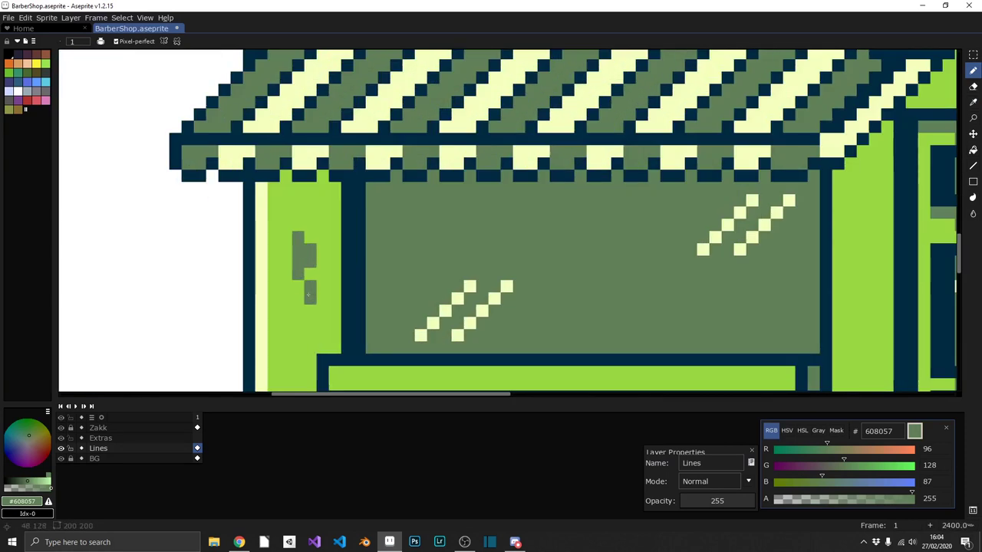
pyautogui.click(285, 286)
pyautogui.scroll(-2, 383, 296)
pyautogui.scroll(1, 456, 216)
pyautogui.scroll(2, 456, 216)
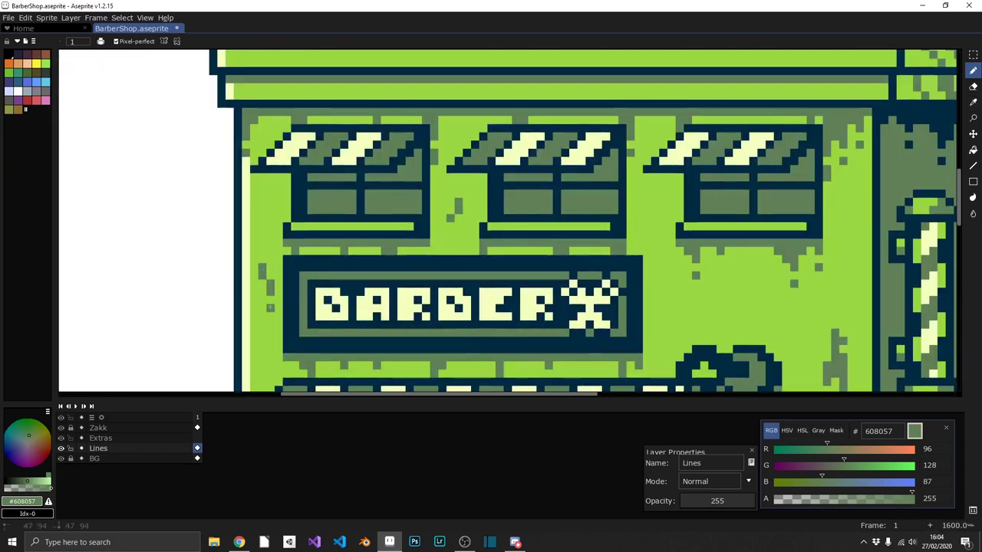
pyautogui.scroll(-5, 519, 244)
pyautogui.hotkey('ctrl', 's')
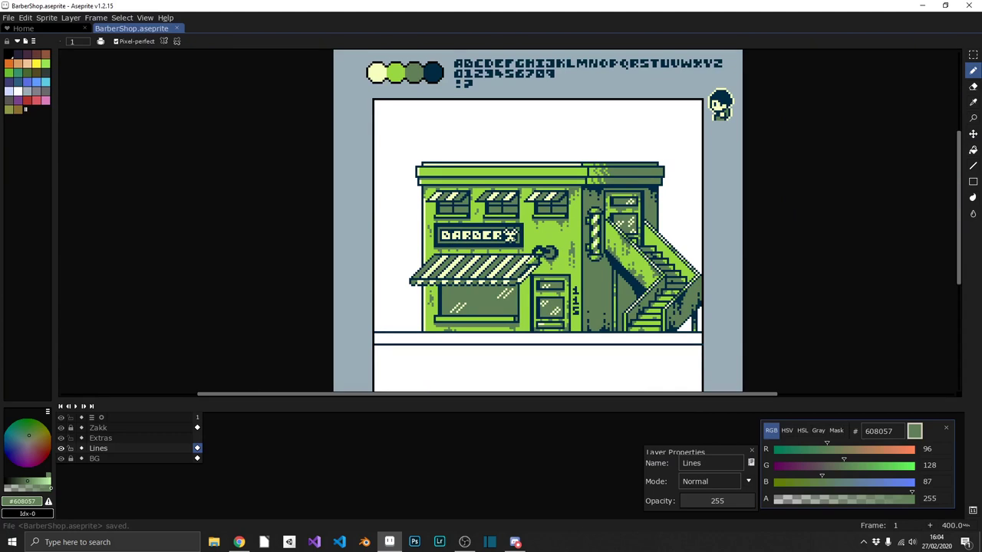
# Look over the scene, pick the dark outline colour and save the sprite.
pyautogui.scroll(6, 476, 215)
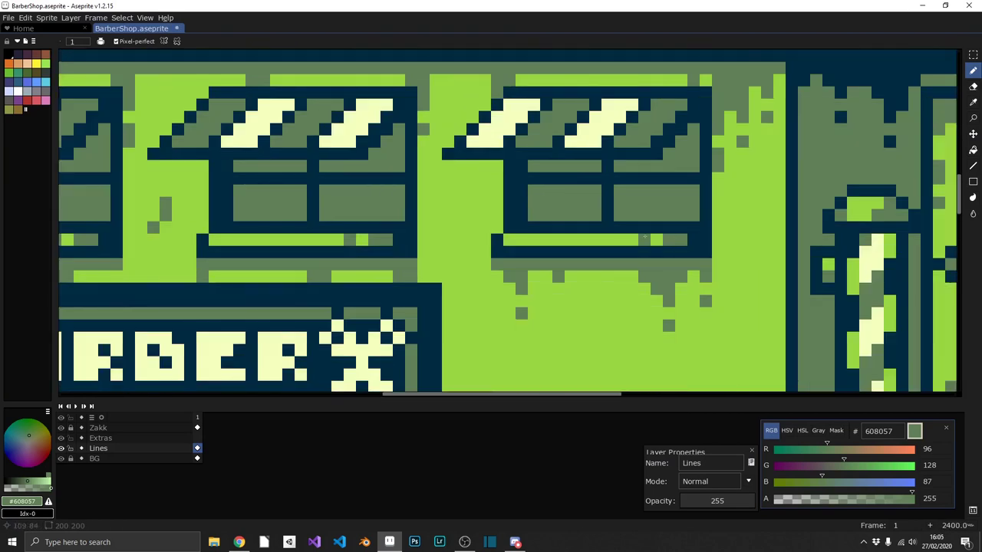
pyautogui.scroll(-5, 483, 230)
pyautogui.scroll(4, 505, 275)
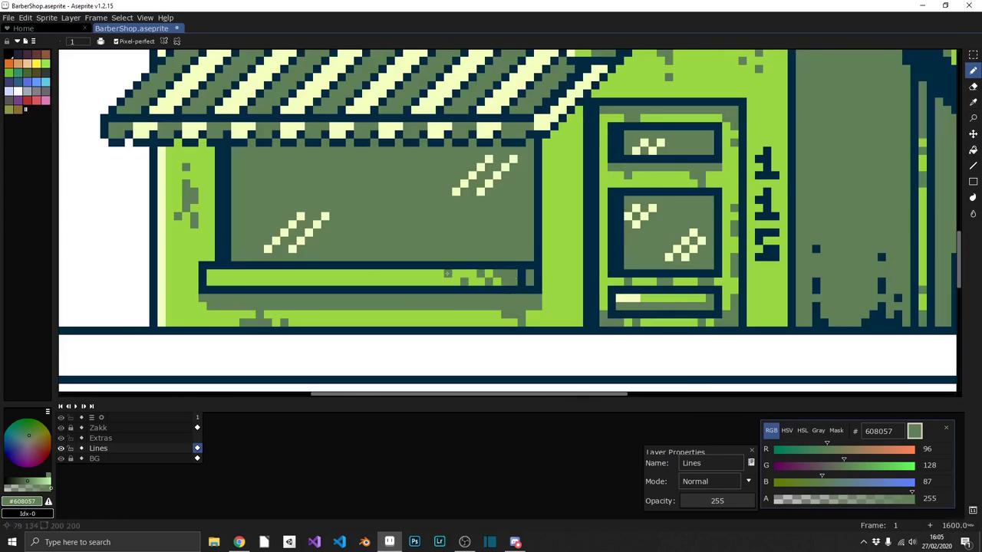
pyautogui.scroll(-2, 448, 273)
pyautogui.scroll(2, 447, 273)
pyautogui.scroll(-4, 452, 260)
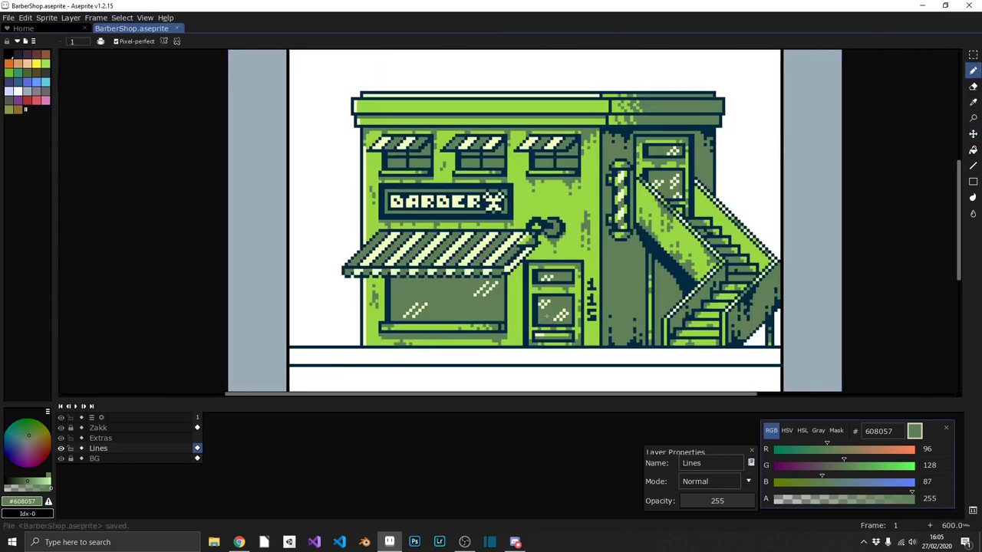
pyautogui.scroll(4, 438, 116)
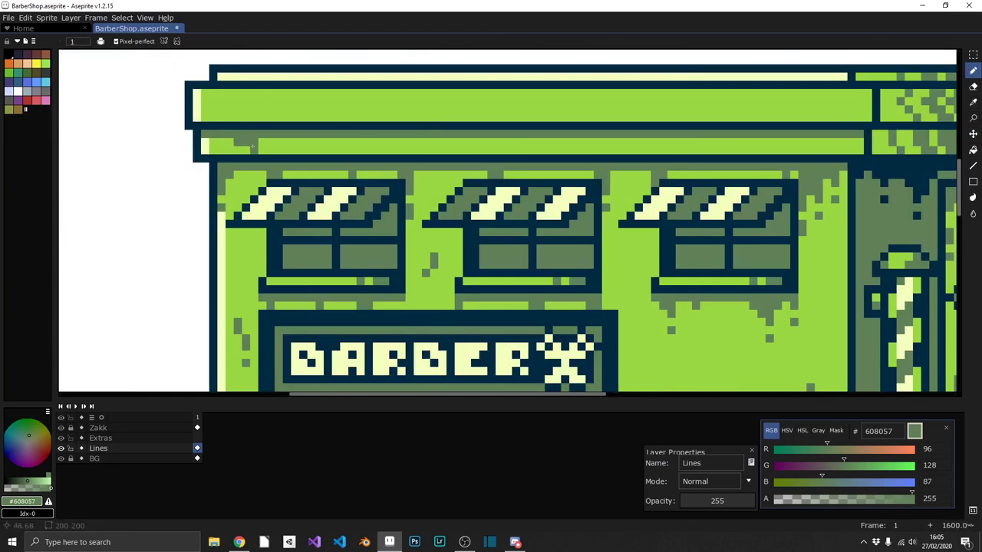
pyautogui.scroll(-1, 712, 149)
pyautogui.scroll(-1, 614, 168)
pyautogui.scroll(-6, 499, 192)
pyautogui.scroll(5, 428, 211)
pyautogui.scroll(2, 428, 211)
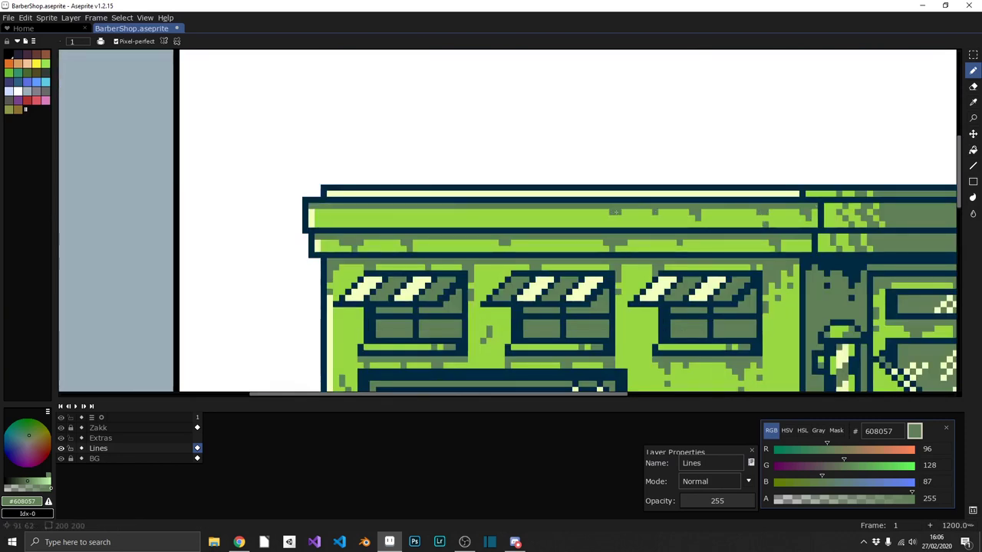
pyautogui.scroll(-2, 343, 212)
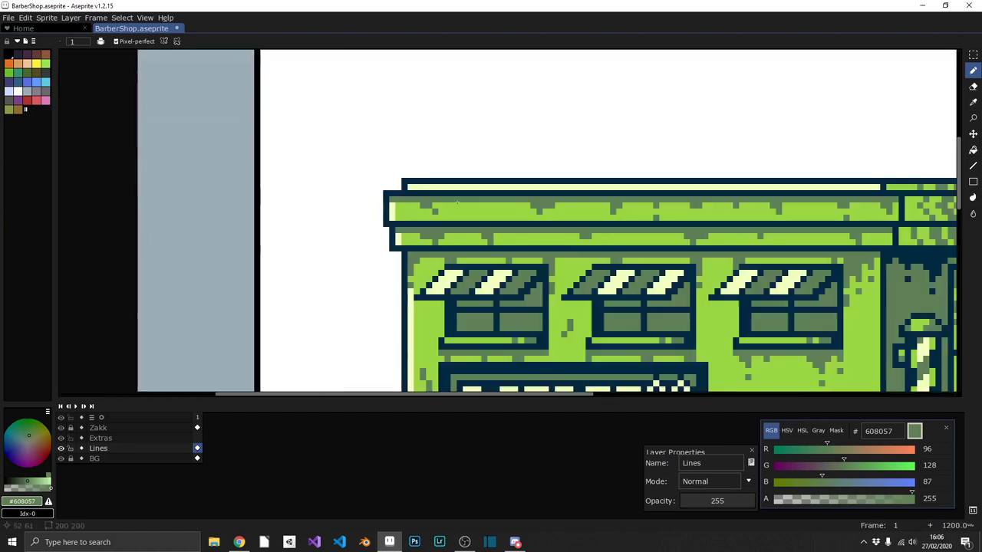
pyautogui.scroll(-3, 383, 230)
pyautogui.scroll(2, 498, 245)
pyautogui.scroll(4, 525, 269)
pyautogui.keyDown('alt'); pyautogui.click(525, 268); pyautogui.keyUp('alt')
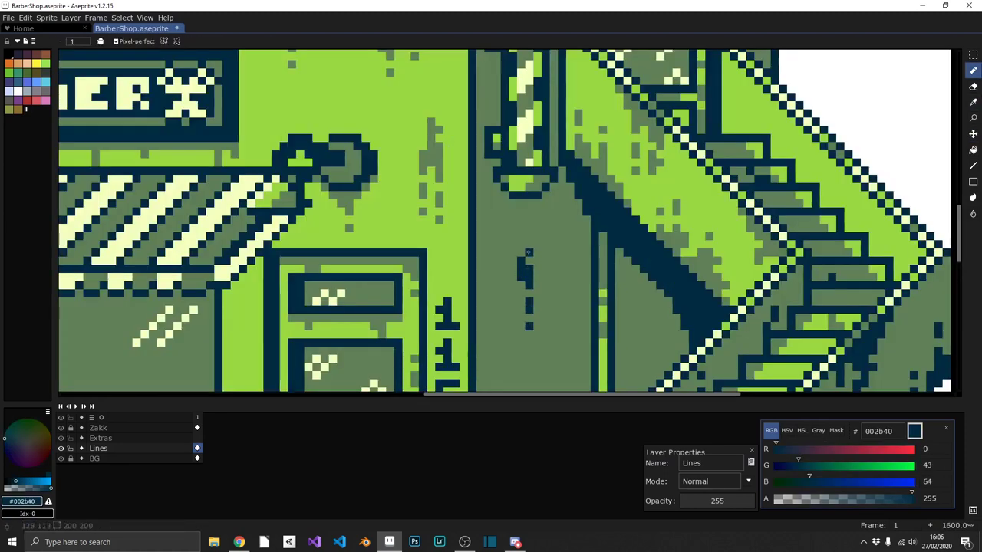
pyautogui.hotkey('ctrl', 's')
# Paint pale checker highlight pixels into the upper window panes.
pyautogui.scroll(-2, 512, 298)
pyautogui.scroll(-1, 513, 299)
pyautogui.scroll(-2, 512, 299)
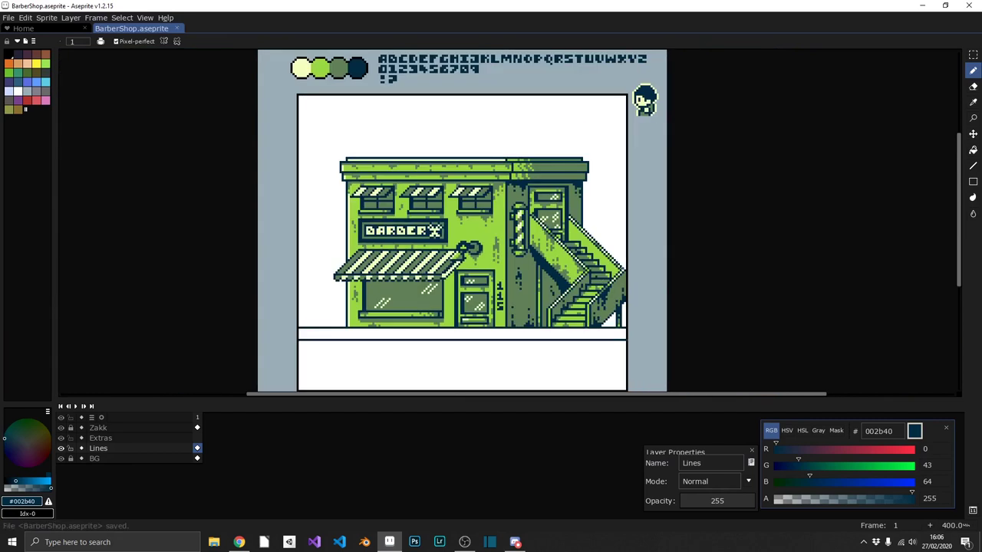
pyautogui.scroll(6, 429, 200)
pyautogui.scroll(1, 430, 199)
pyautogui.keyDown('alt'); pyautogui.click(445, 188); pyautogui.keyUp('alt')
pyautogui.click(424, 279)
pyautogui.moveTo(437, 266); pyautogui.dragTo(459, 265)
pyautogui.click(652, 266)
pyautogui.hscroll(-2, 652, 267)
pyautogui.click(320, 263)
# Add a dark outline-coloured pixel in one window pane.
pyautogui.keyDown('alt'); pyautogui.click(171, 276); pyautogui.keyUp('alt')
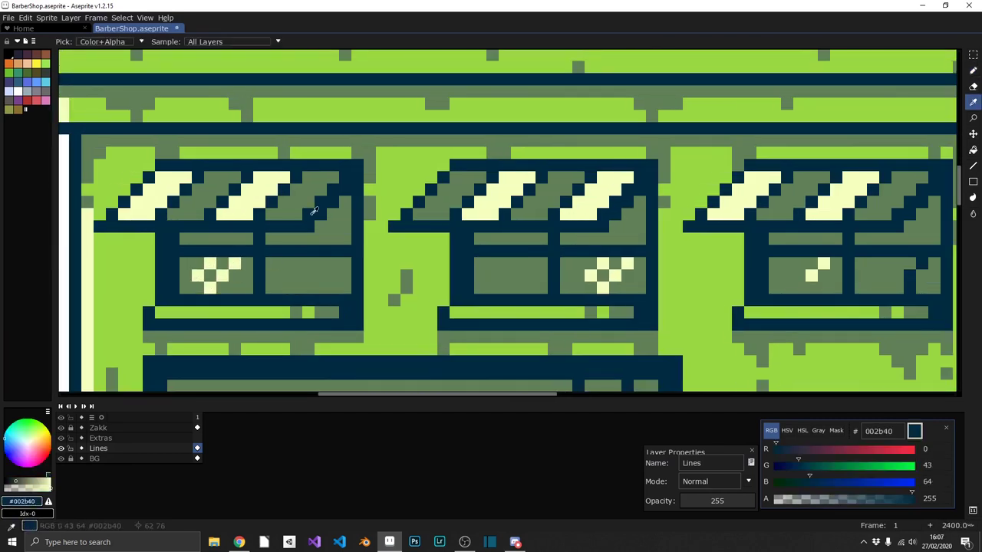
pyautogui.click(333, 276)
pyautogui.scroll(1, 383, 261)
pyautogui.scroll(-5, 450, 318)
pyautogui.scroll(6, 450, 317)
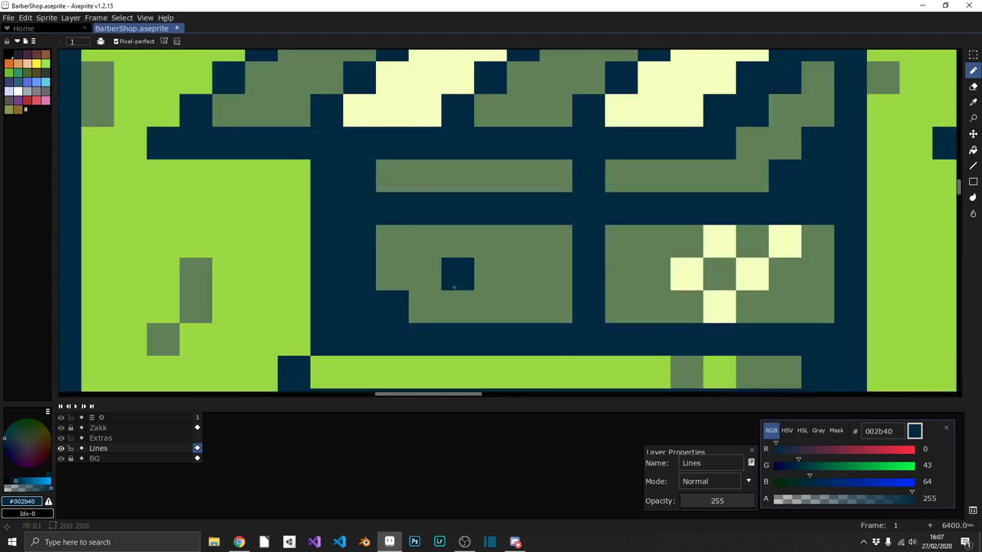
pyautogui.scroll(-1, 384, 231)
pyautogui.scroll(-4, 384, 230)
pyautogui.scroll(4, 231, 214)
# Paint a line of pale pixels along the window sills and save.
pyautogui.keyDown('alt'); pyautogui.click(186, 198); pyautogui.keyUp('alt')
pyautogui.moveTo(186, 198); pyautogui.dragTo(821, 200)
pyautogui.scroll(-6, 821, 200)
pyautogui.hotkey('ctrl', 's')
# Pick the light green colour, save the sprite, and switch to the Extras layer.
pyautogui.scroll(-1, 813, 55)
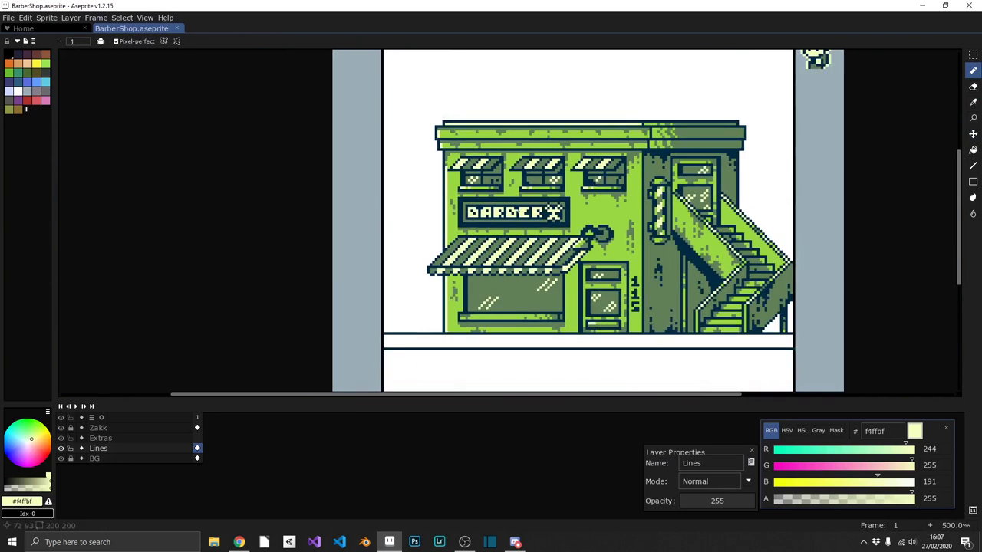
pyautogui.scroll(4, 537, 230)
pyautogui.keyDown('alt'); pyautogui.click(542, 236); pyautogui.keyUp('alt')
pyautogui.scroll(-5, 492, 289)
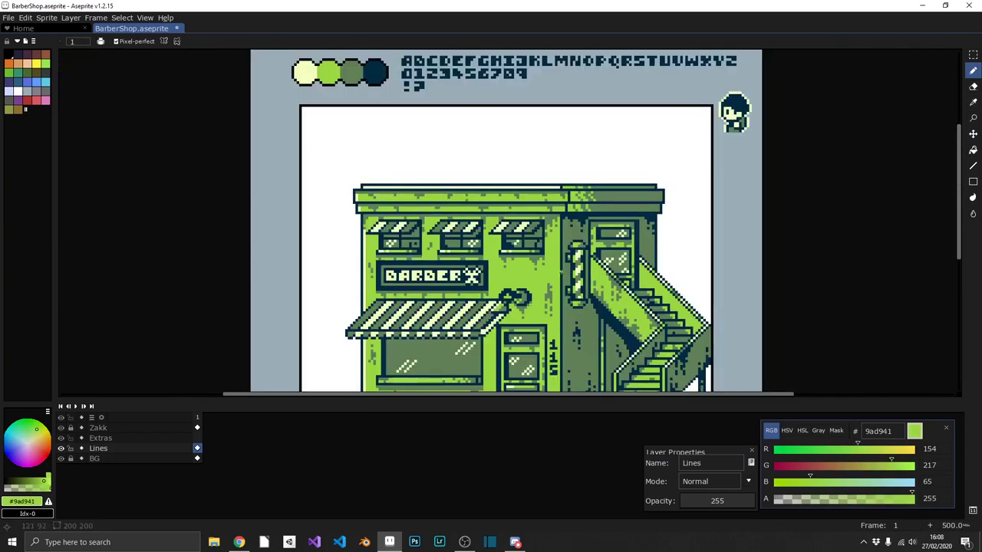
pyautogui.scroll(-2, 546, 257)
pyautogui.hotkey('ctrl', 's')
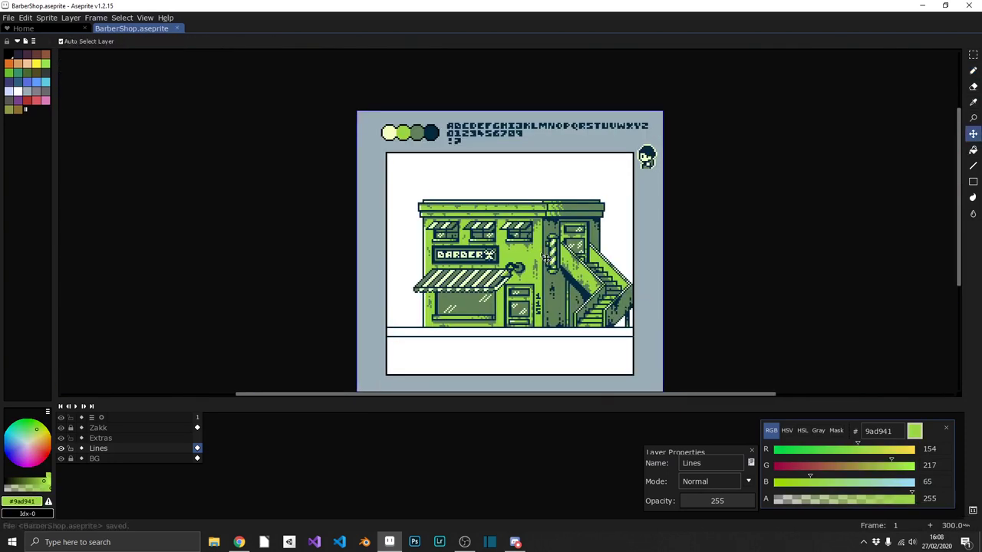
pyautogui.keyDown('alt'); pyautogui.click(547, 257); pyautogui.keyUp('alt')
pyautogui.scroll(6, 429, 315)
# Pencil the trash bin outline on the Extras layer left of the shop.
pyautogui.press('b')
pyautogui.click(345, 301)
pyautogui.moveTo(329, 209); pyautogui.dragTo(350, 217)
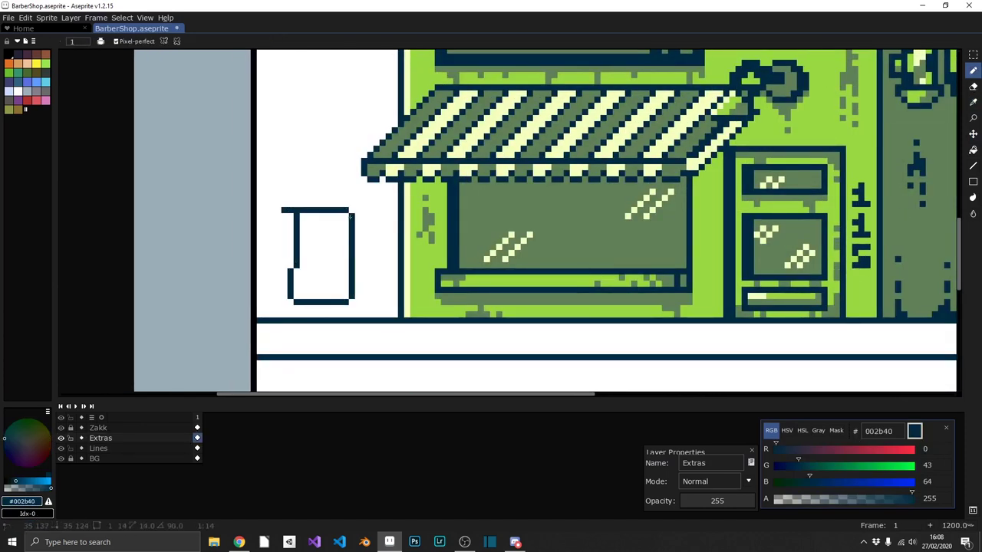
pyautogui.click(292, 294)
pyautogui.moveTo(291, 215); pyautogui.dragTo(290, 295)
pyautogui.moveTo(357, 215)
pyautogui.mouseDown()
pyautogui.moveTo(357, 261)
pyautogui.moveTo(320, 212)
pyautogui.moveTo(341, 353)
pyautogui.moveTo(357, 250)
pyautogui.mouseUp()
pyautogui.press('e')
pyautogui.press('b')
pyautogui.scroll(1, 297, 246)
# Fill the bin body and lid light green and add pale lid pixels and a left stripe.
pyautogui.press('g')
pyautogui.click(319, 307)
pyautogui.click(319, 234)
pyautogui.press('b')
pyautogui.keyDown('alt'); pyautogui.click(456, 253); pyautogui.keyUp('alt')
pyautogui.keyDown('alt'); pyautogui.click(315, 233); pyautogui.keyUp('alt')
pyautogui.moveTo(283, 247)
pyautogui.mouseDown()
pyautogui.moveTo(284, 329)
pyautogui.moveTo(303, 353)
pyautogui.mouseUp()
# Shade the bin with dark pixels and a dark-green stripe down its left-middle.
pyautogui.keyDown('alt'); pyautogui.click(349, 307); pyautogui.keyUp('alt')
pyautogui.click(283, 265)
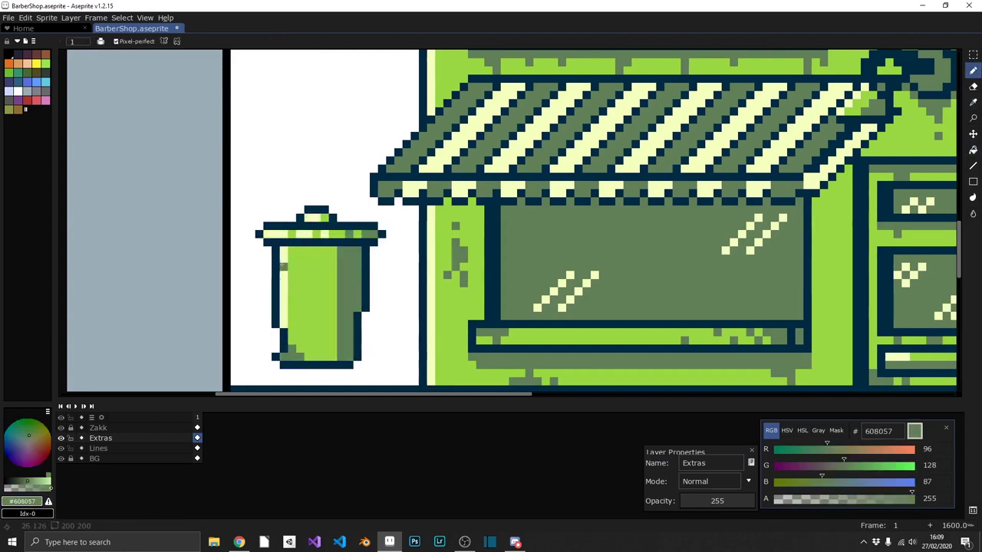
pyautogui.moveTo(324, 250); pyautogui.dragTo(324, 289)
pyautogui.moveTo(324, 297); pyautogui.dragTo(323, 307)
pyautogui.hotkey('ctrl', 'z')
pyautogui.moveTo(307, 349); pyautogui.dragTo(298, 262)
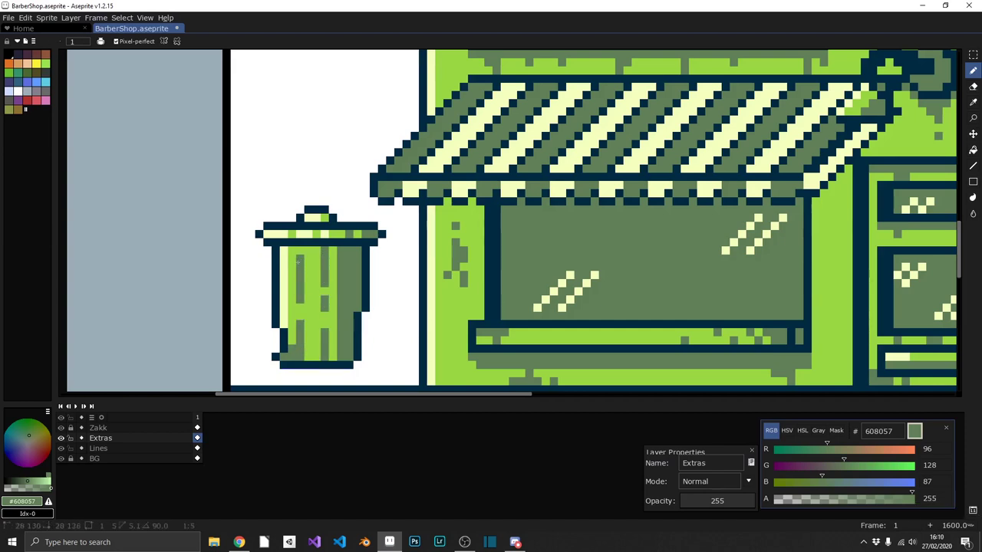
pyautogui.keyDown('alt'); pyautogui.click(354, 247); pyautogui.keyUp('alt')
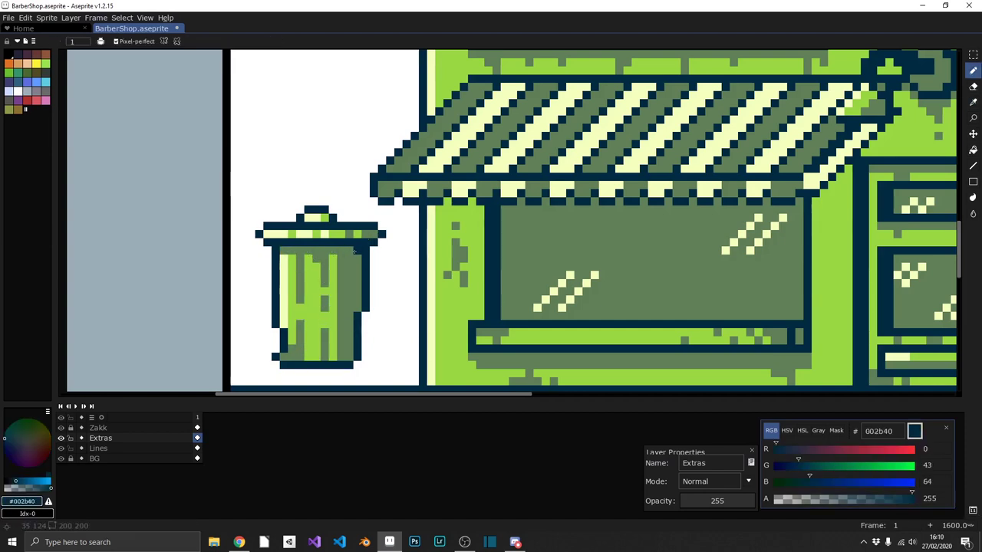
pyautogui.keyDown('alt'); pyautogui.click(291, 274); pyautogui.keyUp('alt')
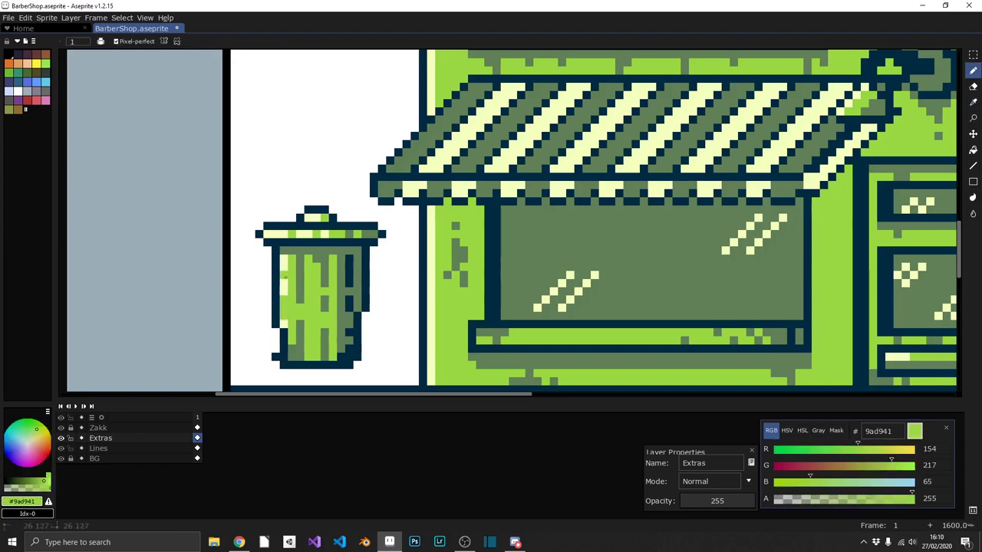
pyautogui.scroll(-3, 291, 274)
# Copy the bin in front of the building and by the side door, shading it there.
pyautogui.press('m')
pyautogui.scroll(-1, 378, 276)
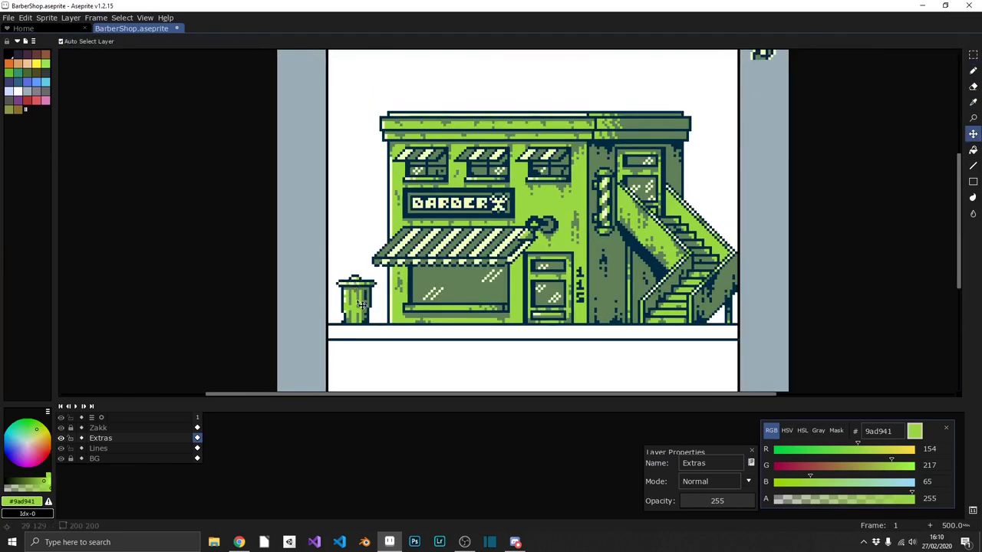
pyautogui.moveTo(377, 276); pyautogui.dragTo(402, 278)
pyautogui.hotkey('ctrl', 'z')
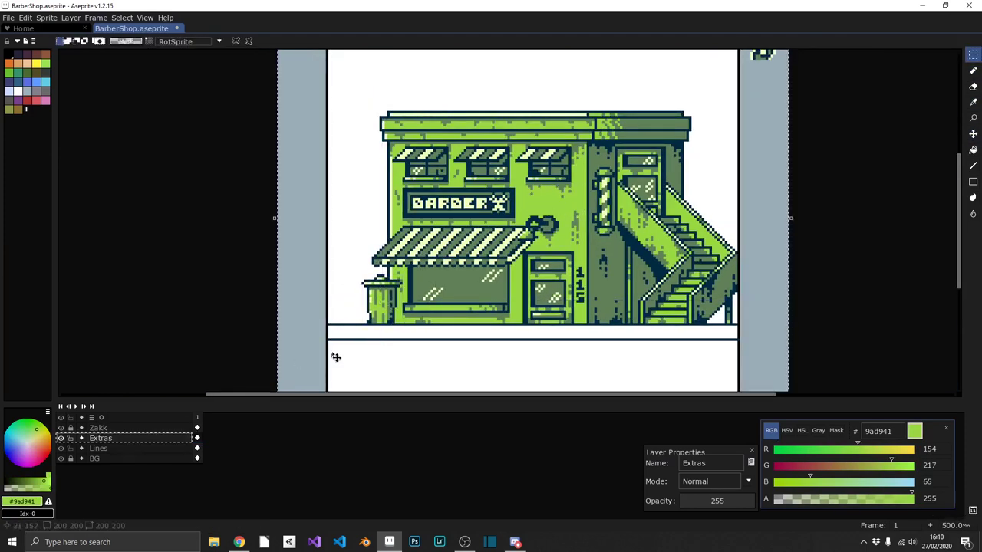
pyautogui.press('b')
pyautogui.scroll(5, 591, 303)
pyautogui.keyDown('alt'); pyautogui.click(591, 303); pyautogui.keyUp('alt')
pyautogui.moveTo(578, 320); pyautogui.dragTo(579, 357)
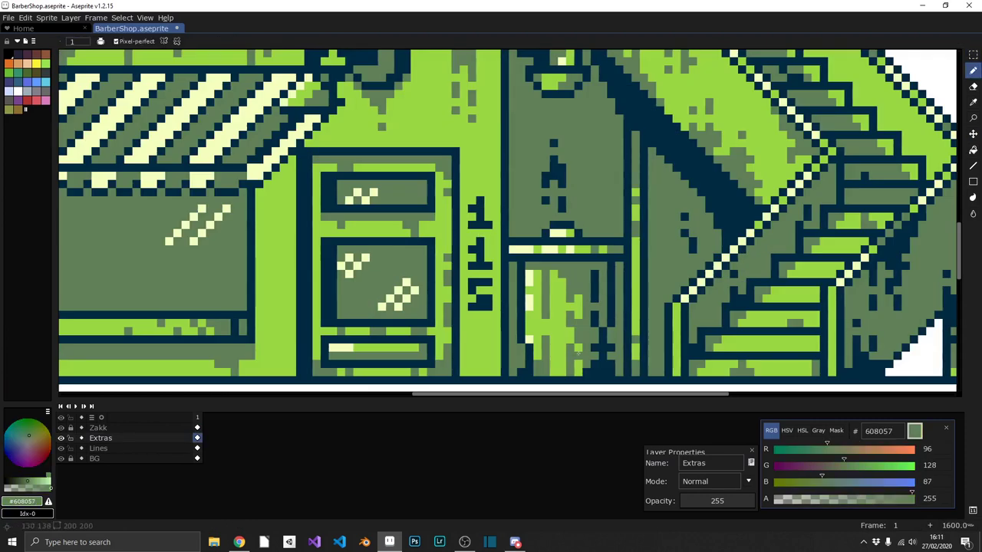
pyautogui.scroll(-4, 545, 312)
pyautogui.scroll(-3, 530, 299)
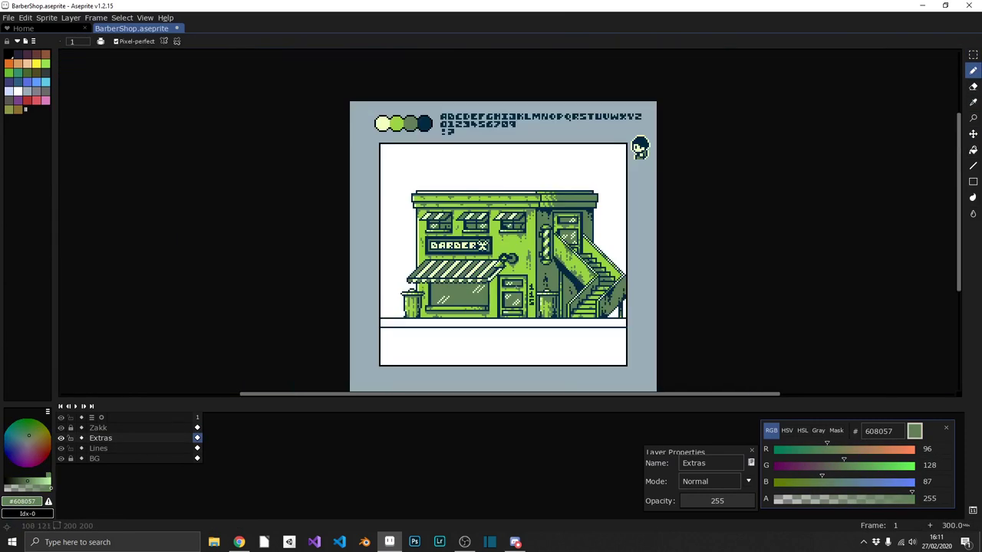
pyautogui.scroll(4, 537, 311)
# Switch to the Lines layer and save the sprite.
pyautogui.hotkey('alt', 'Down')
pyautogui.scroll(3, 545, 303)
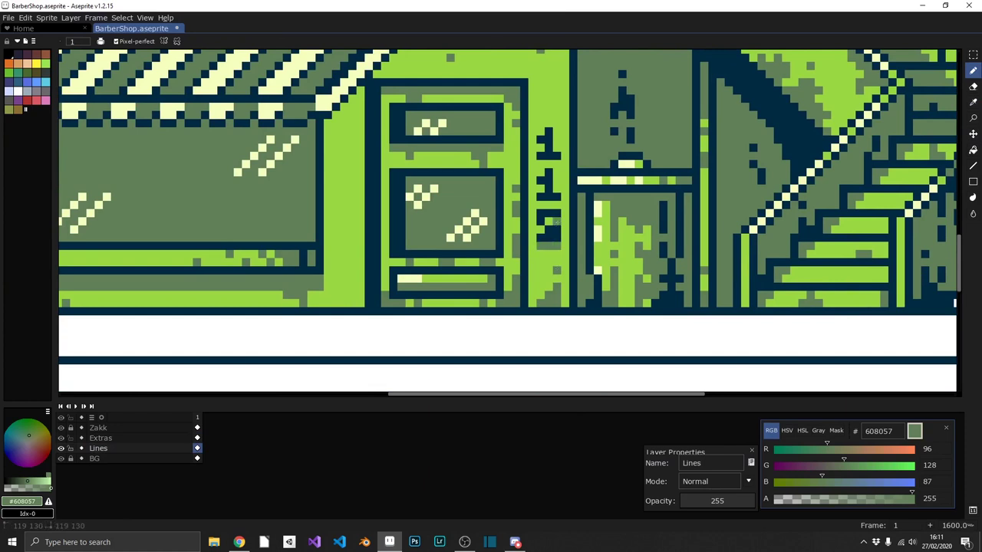
pyautogui.scroll(-4, 541, 194)
pyautogui.scroll(2, 460, 245)
pyautogui.hotkey('ctrl', 's')
pyautogui.scroll(2, 445, 261)
pyautogui.scroll(-1, 428, 271)
pyautogui.scroll(-1, 427, 271)
# Draw a pair of dark posts above the roof and duplicate them across the whole roof.
pyautogui.press('b')
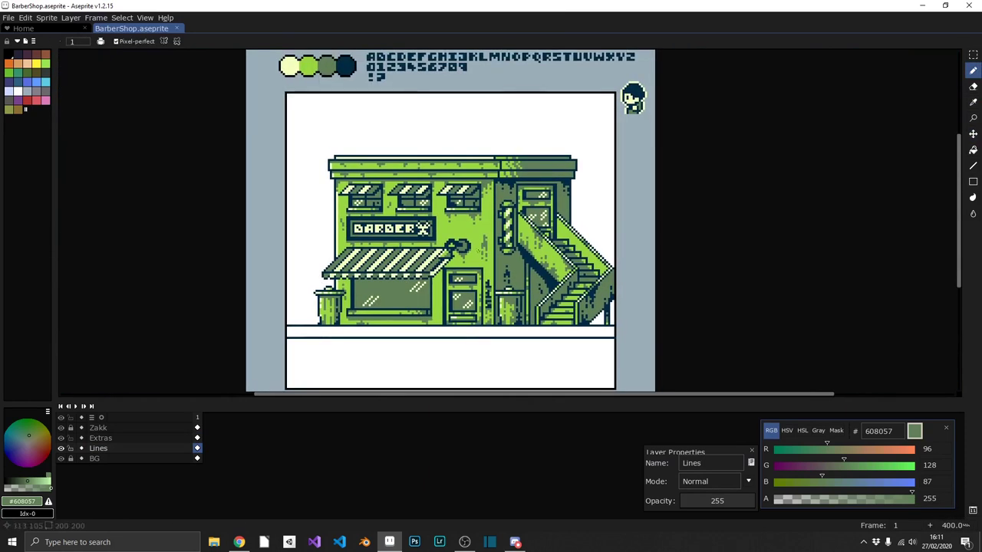
pyautogui.scroll(3, 339, 142)
pyautogui.scroll(-3, 340, 142)
pyautogui.press('x')
pyautogui.scroll(4, 339, 141)
pyautogui.moveTo(310, 175)
pyautogui.mouseDown()
pyautogui.moveTo(310, 203)
pyautogui.moveTo(329, 203)
pyautogui.moveTo(341, 180)
pyautogui.moveTo(486, 207)
pyautogui.mouseUp()
pyautogui.press('m')
pyautogui.moveTo(321, 192); pyautogui.dragTo(622, 192)
pyautogui.hscroll(3, 537, 230)
pyautogui.moveTo(722, 192); pyautogui.dragTo(770, 192)
# Draw a top rail over the posts and fill the rail and posts light green #9ad941.
pyautogui.hotkey('ctrl', 'd')
pyautogui.press('l')
pyautogui.moveTo(207, 184)
pyautogui.mouseDown()
pyautogui.moveTo(853, 186)
pyautogui.moveTo(203, 170)
pyautogui.mouseUp()
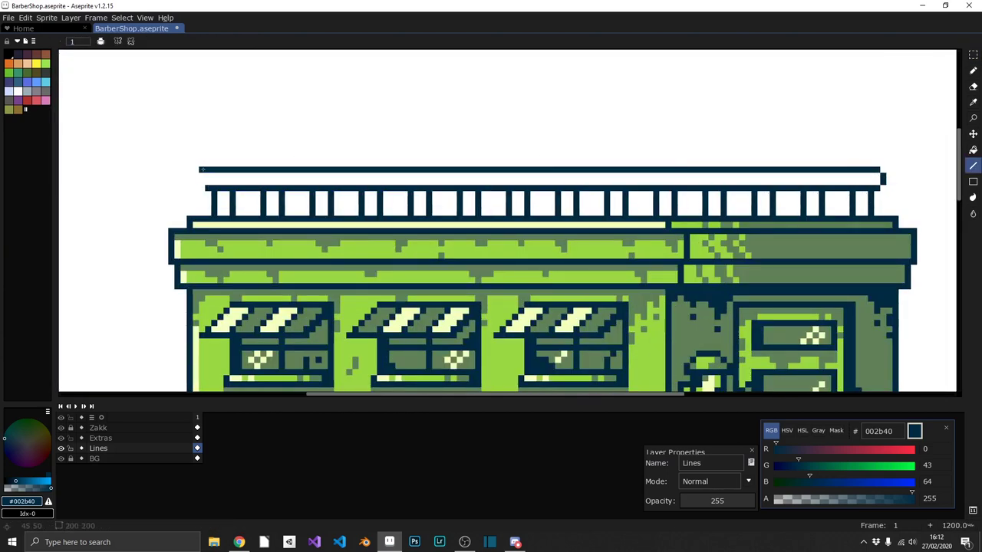
pyautogui.press('g')
pyautogui.click(537, 178)
pyautogui.click(222, 204)
pyautogui.click(370, 203)
pyautogui.click(567, 204)
pyautogui.click(714, 203)
# Darken the right part of the top rail and right-hand posts with #608057.
pyautogui.click(763, 203)
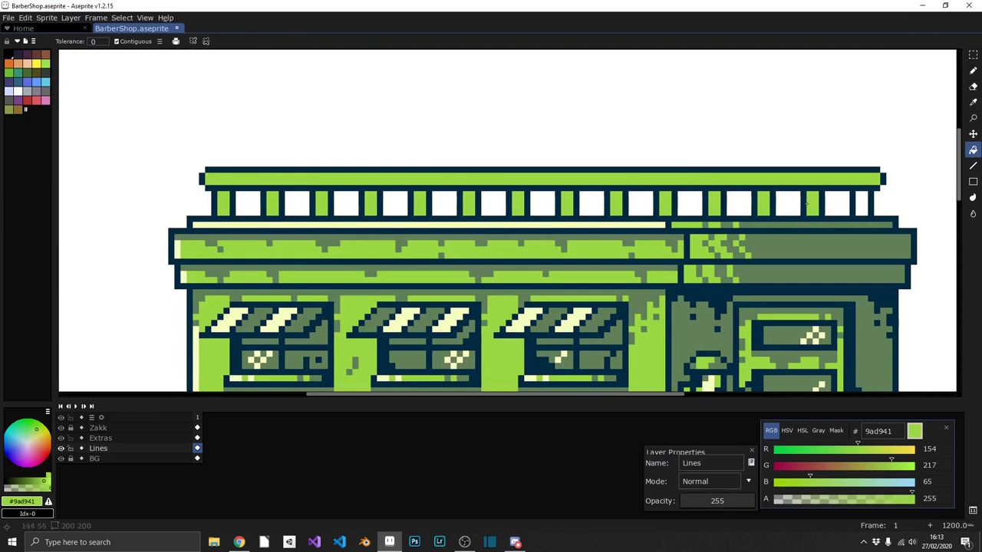
pyautogui.click(813, 203)
pyautogui.click(861, 203)
pyautogui.keyDown('alt'); pyautogui.click(768, 245); pyautogui.keyUp('alt')
pyautogui.click(768, 179)
# Add pale #f4ffbf highlights along the top rail and dark-green shading on several posts.
pyautogui.press('b')
pyautogui.keyDown('alt'); pyautogui.click(230, 225); pyautogui.keyUp('alt')
pyautogui.moveTo(208, 177); pyautogui.dragTo(460, 177)
pyautogui.keyDown('alt'); pyautogui.click(715, 204); pyautogui.keyUp('alt')
pyautogui.click(665, 198)
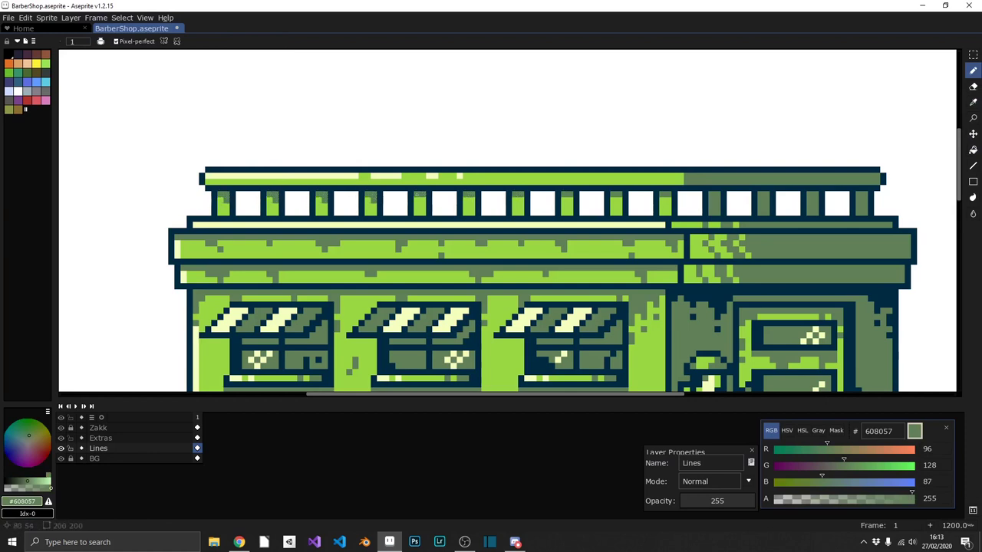
pyautogui.click(616, 201)
pyautogui.click(667, 201)
pyautogui.keyDown('alt'); pyautogui.click(715, 194); pyautogui.keyUp('alt')
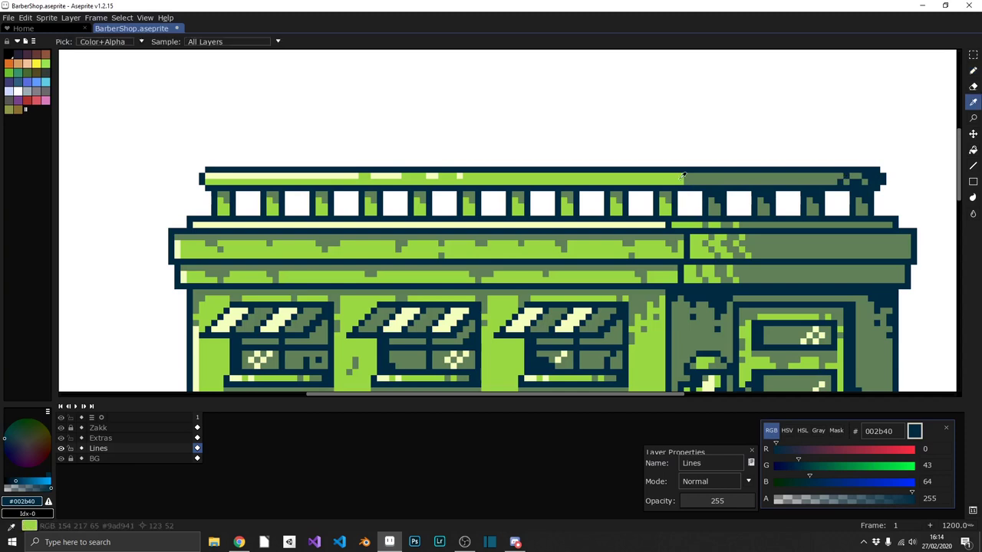
pyautogui.keyDown('alt'); pyautogui.click(685, 179); pyautogui.keyUp('alt')
pyautogui.moveTo(653, 182); pyautogui.dragTo(626, 182)
# Add more pale #f4ffbf highlights along the railing.
pyautogui.scroll(-3, 626, 181)
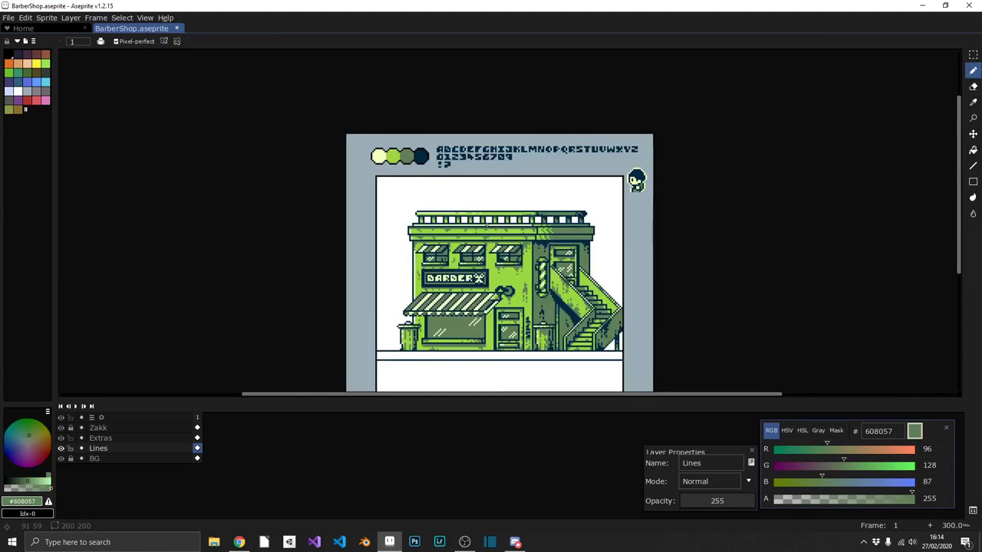
pyautogui.scroll(3, 626, 182)
pyautogui.keyDown('alt'); pyautogui.click(430, 176); pyautogui.keyUp('alt')
pyautogui.moveTo(386, 196); pyautogui.dragTo(595, 195)
pyautogui.scroll(-5, 577, 195)
pyautogui.scroll(3, 578, 218)
pyautogui.keyDown('alt'); pyautogui.click(552, 230); pyautogui.keyUp('alt')
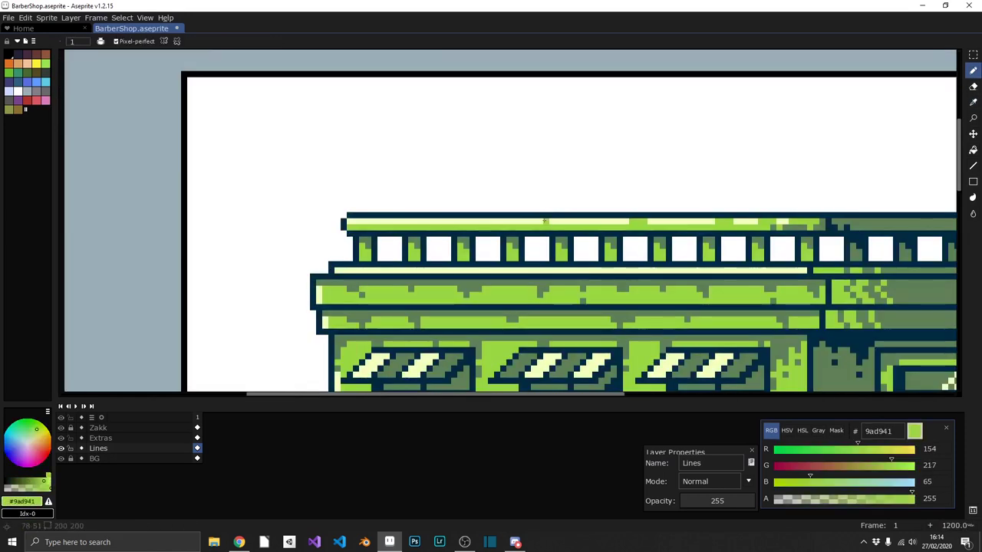
pyautogui.scroll(-4, 537, 207)
pyautogui.scroll(1, 525, 194)
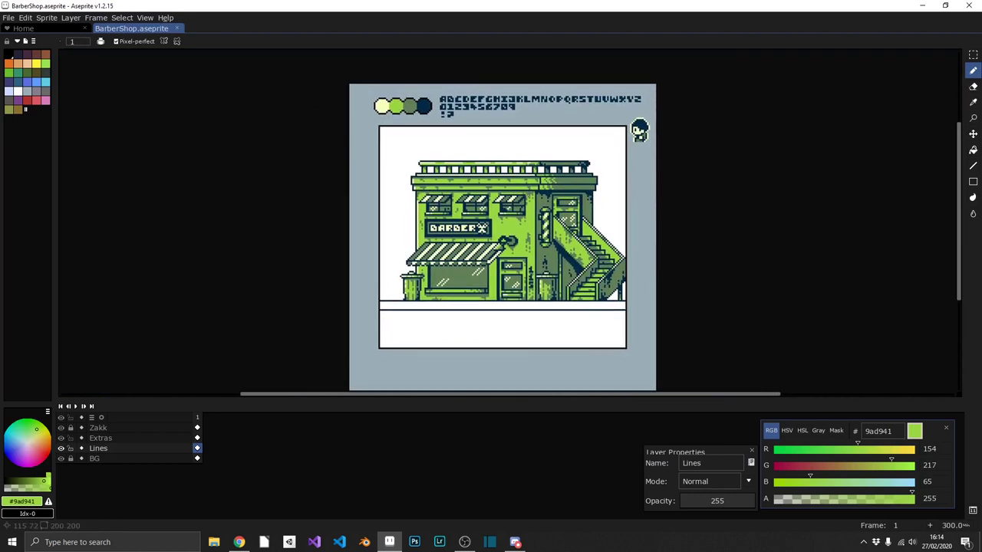
# Cut the framed scene into a new layer and move it down about 15 pixels.
pyautogui.press('m')
pyautogui.moveTo(381, 127); pyautogui.dragTo(623, 326)
pyautogui.hotkey('ctrl', 'x')
pyautogui.hotkey('shift', 'n')
pyautogui.hotkey('ctrl', 'v')
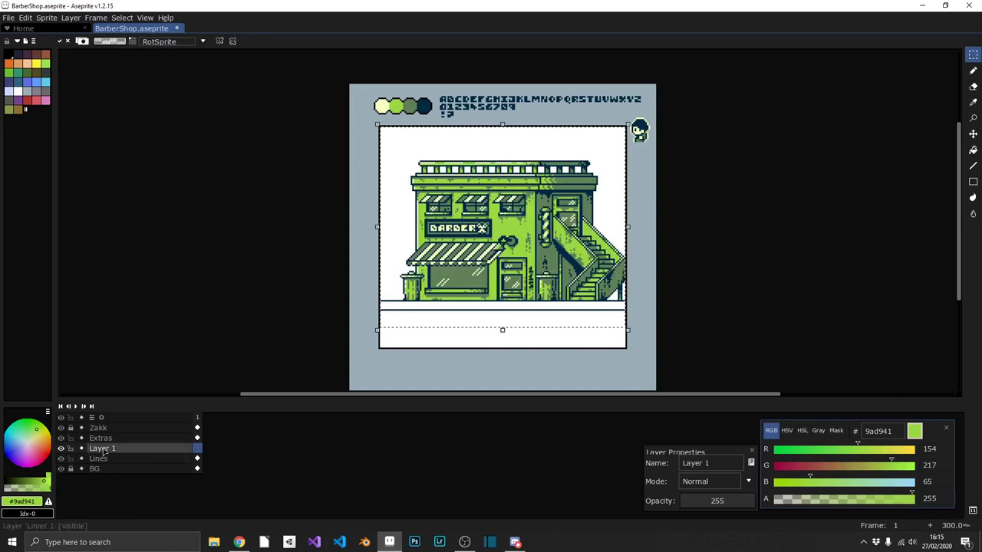
pyautogui.moveTo(512, 270); pyautogui.dragTo(513, 282)
# Rename the new layer to Border and move it above Extras.
pyautogui.doubleClick(102, 448)
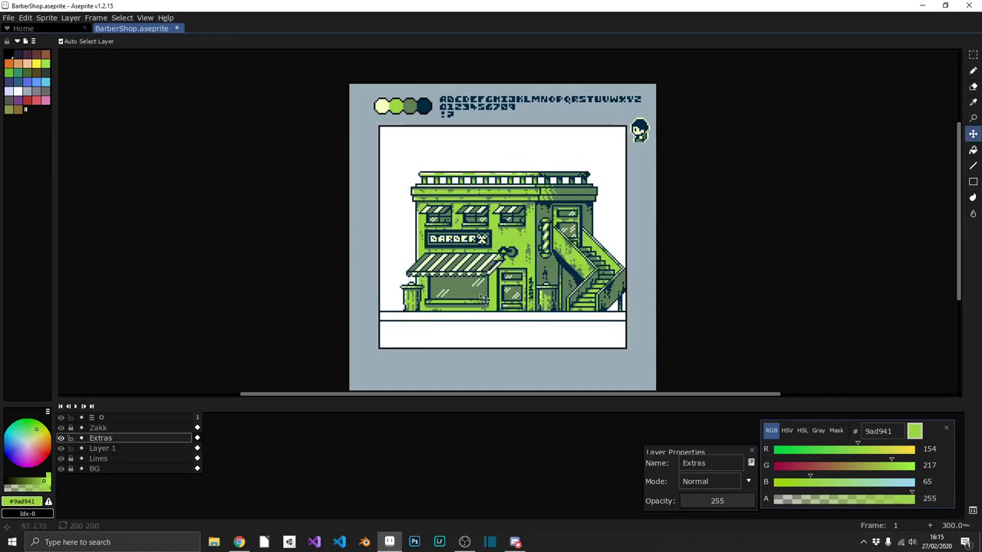
pyautogui.write('Lines')
pyautogui.click(106, 458)
pyautogui.write('Border')
pyautogui.press('Return')
pyautogui.scroll(1, 409, 318)
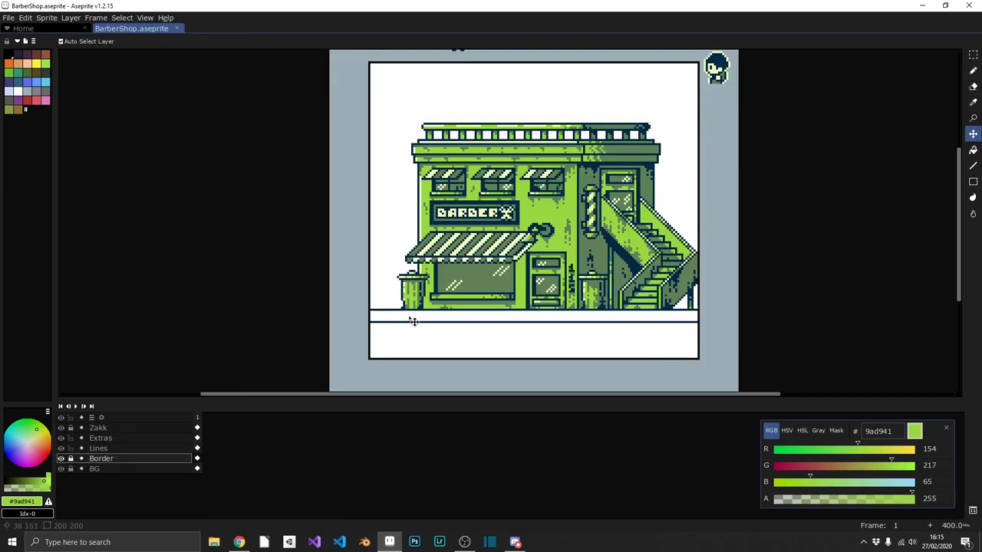
pyautogui.press('g')
pyautogui.click(579, 320)
pyautogui.hotkey('ctrl', 'z')
pyautogui.moveTo(100, 458); pyautogui.dragTo(101, 434)
# Fill the white background on the BG layer with light green 9ad941.
pyautogui.moveTo(203, 394); pyautogui.dragTo(228, 394)
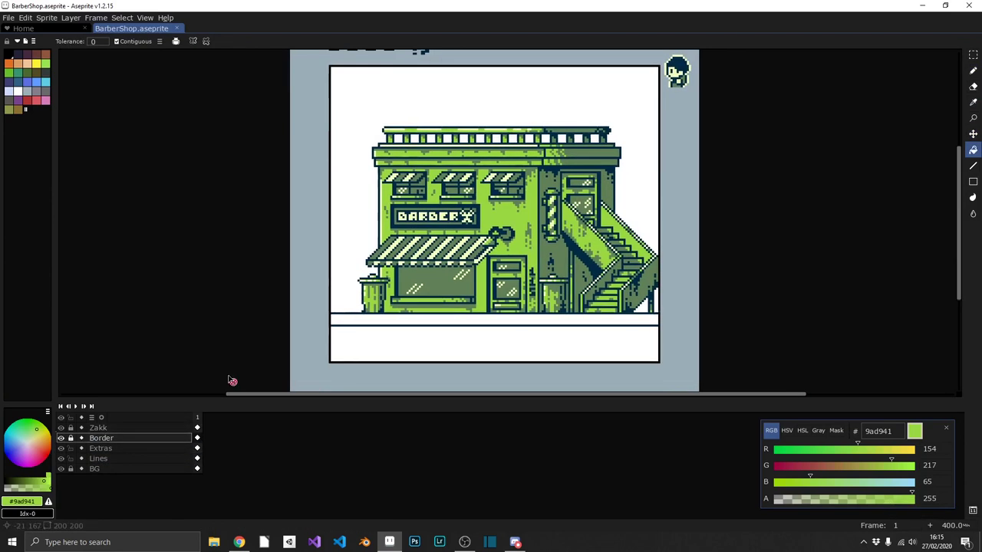
pyautogui.click(656, 295)
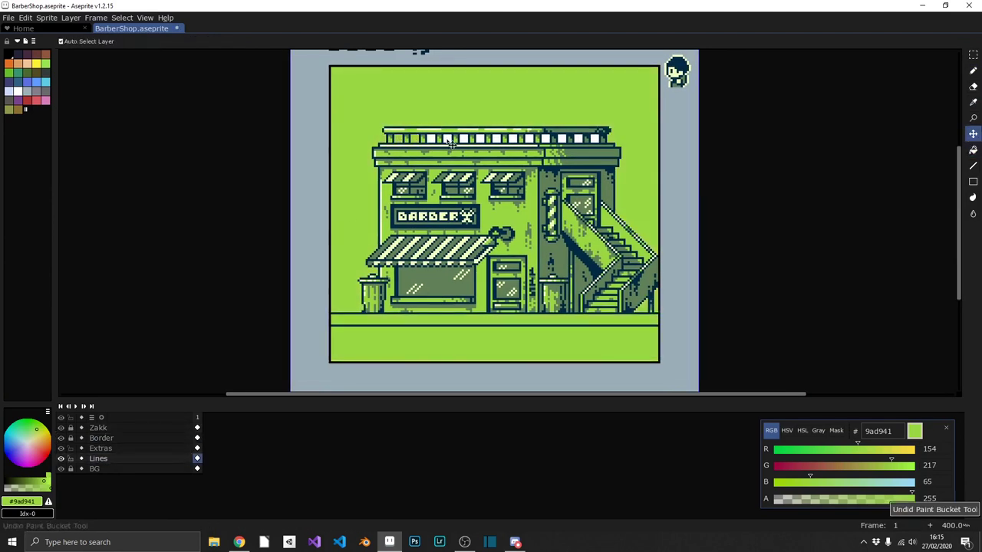
pyautogui.hotkey('ctrl', 'z')
pyautogui.click(94, 469)
pyautogui.press('f')
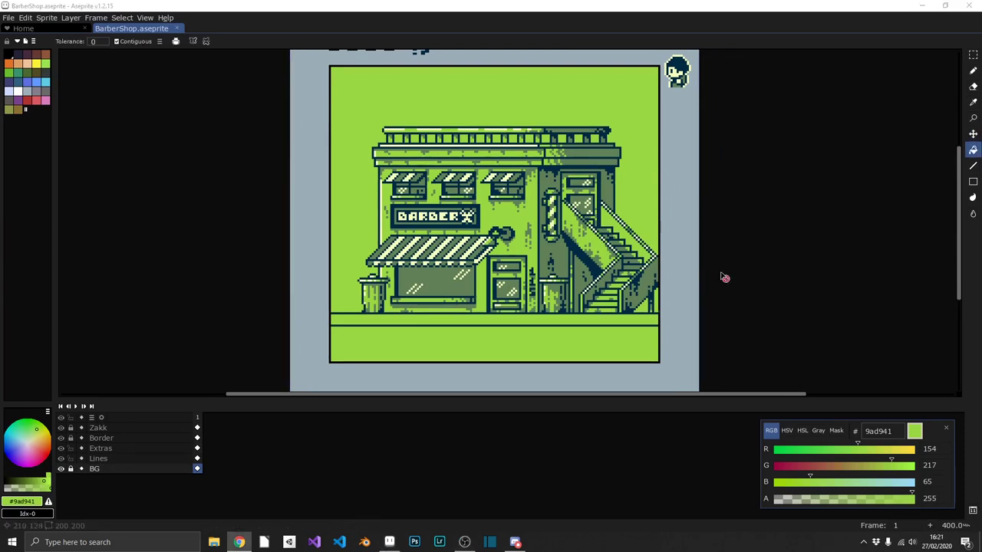
pyautogui.click(147, 449)
pyautogui.write('Bins')
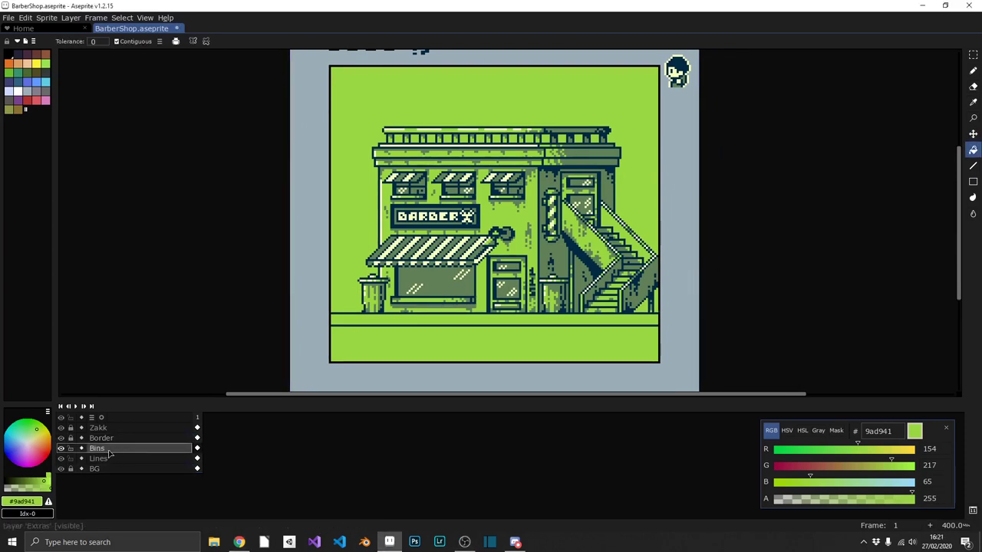
# Add a new layer named Poles, move it below Lines, and pick the dark navy colour.
pyautogui.hotkey('shift', 'n')
pyautogui.doubleClick(110, 449)
pyautogui.write('Poles')
pyautogui.press('Return')
pyautogui.press('i')
pyautogui.scroll(2, 396, 138)
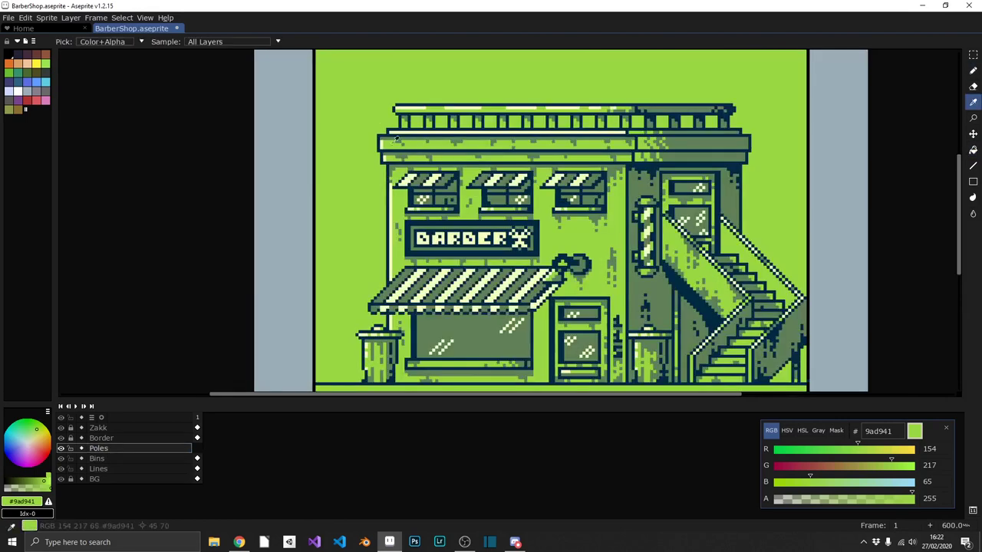
pyautogui.click(396, 138)
pyautogui.press('b')
pyautogui.moveTo(98, 449); pyautogui.dragTo(98, 468)
pyautogui.scroll(-1, 370, 264)
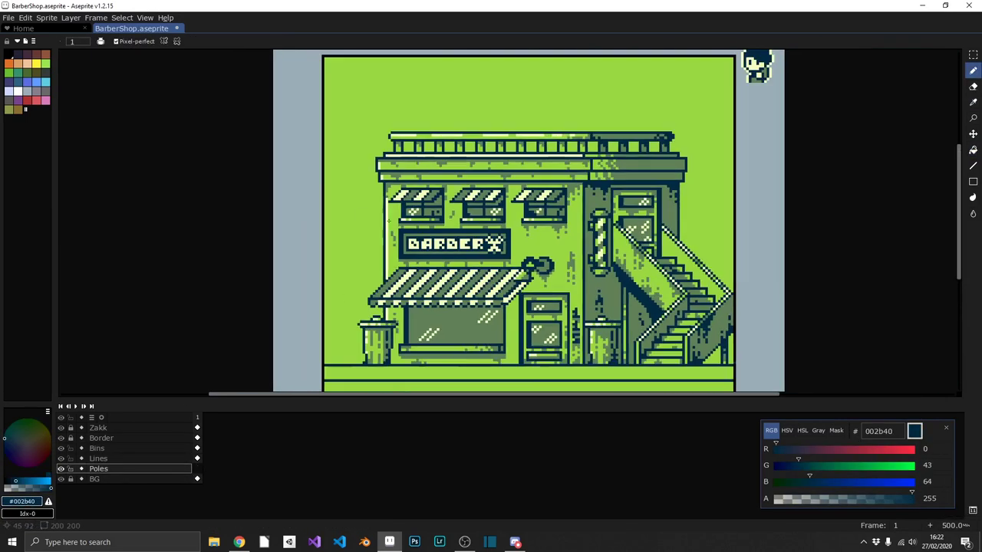
# Draw the pole's vertical shaft and a zig-zag crossarm of insulator loops.
pyautogui.moveTo(432, 337); pyautogui.dragTo(436, 262)
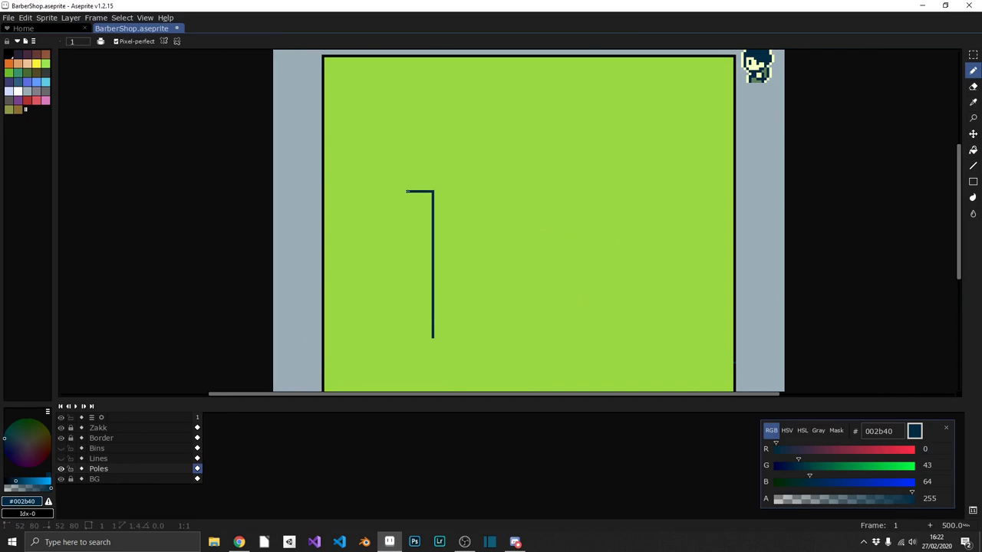
pyautogui.scroll(2, 407, 191)
pyautogui.moveTo(455, 179); pyautogui.dragTo(445, 202)
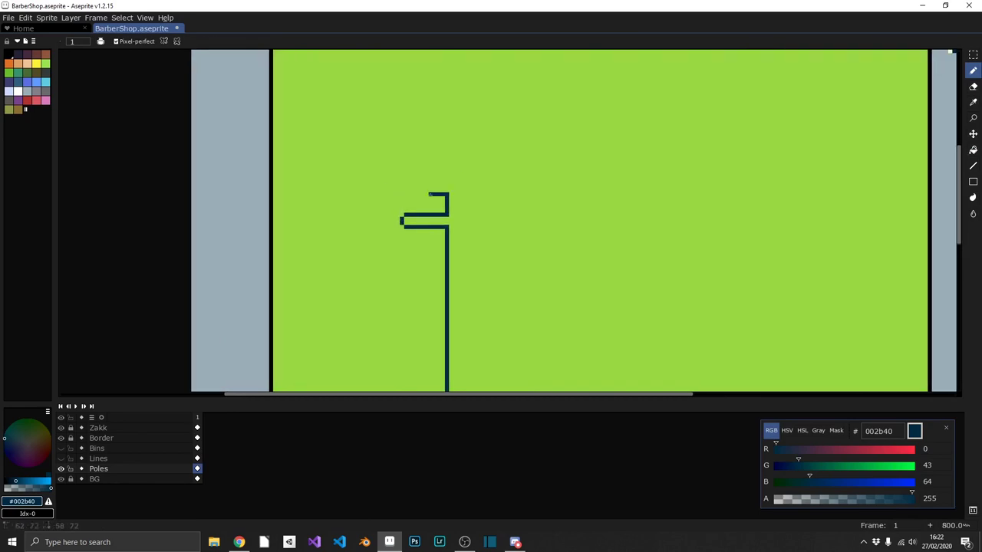
pyautogui.moveTo(443, 185); pyautogui.dragTo(456, 212)
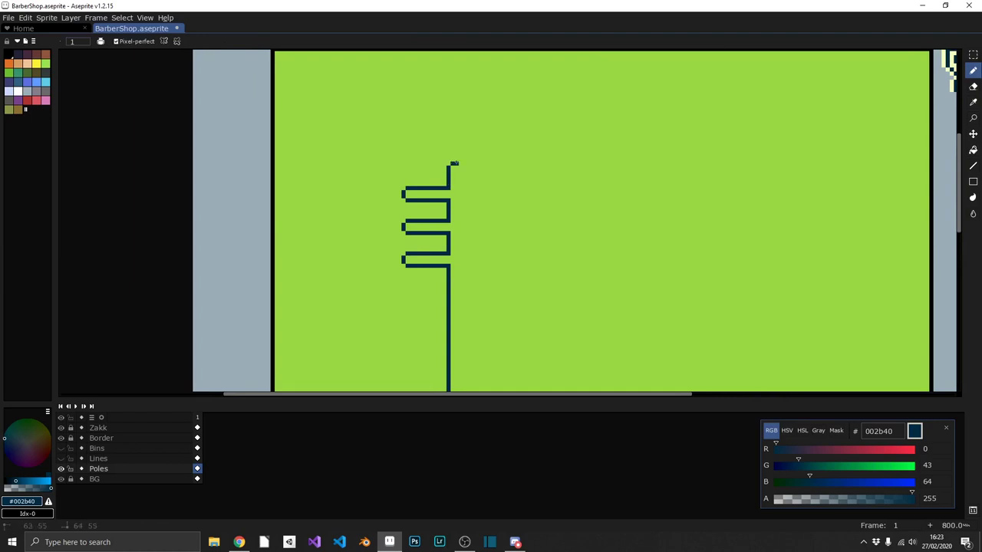
pyautogui.scroll(-3, 455, 163)
# Mirror the loops onto the right side and repeat them on the second and third arms.
pyautogui.hotkey('ctrl', 'c')
pyautogui.hotkey('ctrl', 'v')
pyautogui.hotkey('shift', 'h')
pyautogui.scroll(3, 494, 198)
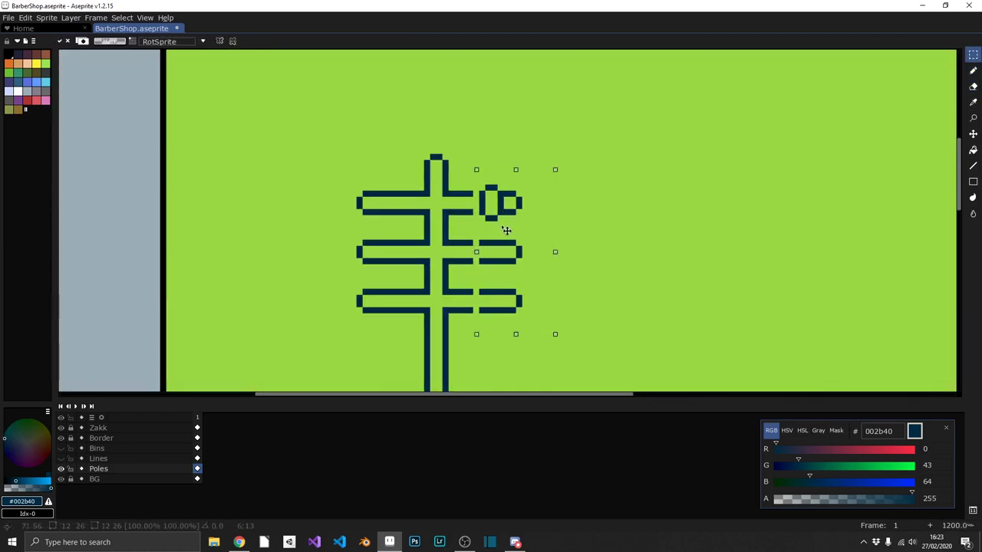
pyautogui.moveTo(506, 228); pyautogui.dragTo(526, 228)
pyautogui.press('e')
pyautogui.moveTo(468, 191)
pyautogui.mouseDown()
pyautogui.moveTo(482, 200)
pyautogui.moveTo(491, 251)
pyautogui.mouseUp()
pyautogui.press('b')
pyautogui.hotkey('ctrl', 'v')
pyautogui.hotkey('ctrl', 'v')
pyautogui.moveTo(492, 203); pyautogui.dragTo(491, 301)
pyautogui.press('e')
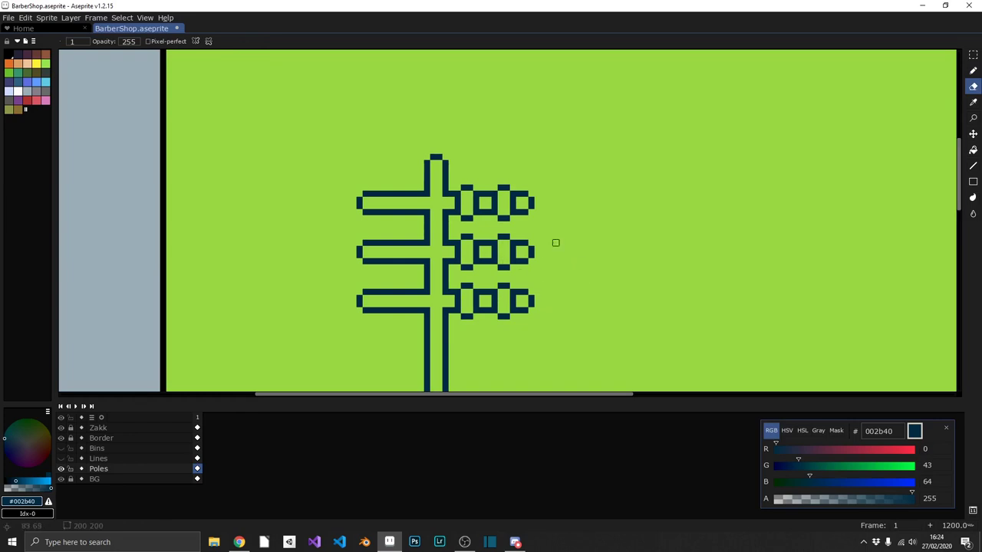
pyautogui.hotkey('ctrl', 'z')
pyautogui.press('b')
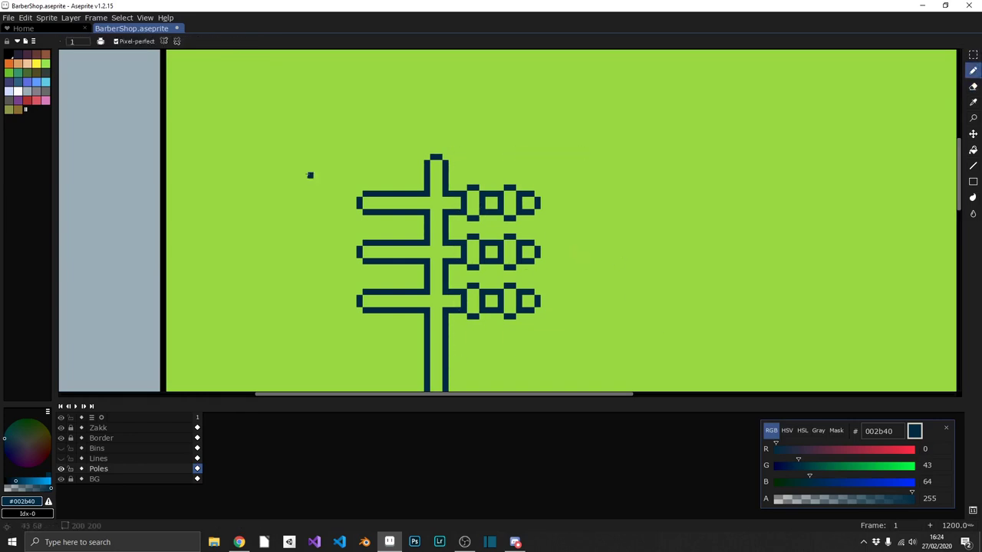
# Copy the right-side loops and mirror them onto the left arms.
pyautogui.press('m')
pyautogui.moveTo(465, 147); pyautogui.dragTo(590, 359)
pyautogui.hotkey('ctrl', 'c')
pyautogui.hotkey('ctrl', 'v')
pyautogui.hotkey('shift', 'h')
pyautogui.scroll(-1, 419, 282)
pyautogui.scroll(3, 419, 282)
pyautogui.press('g')
pyautogui.scroll(-4, 418, 283)
# Fill the pole's shaft with grey-green 608057.
pyautogui.keyDown('alt'); pyautogui.click(364, 97); pyautogui.keyUp('alt')
pyautogui.click(396, 231)
pyautogui.scroll(3, 412, 145)
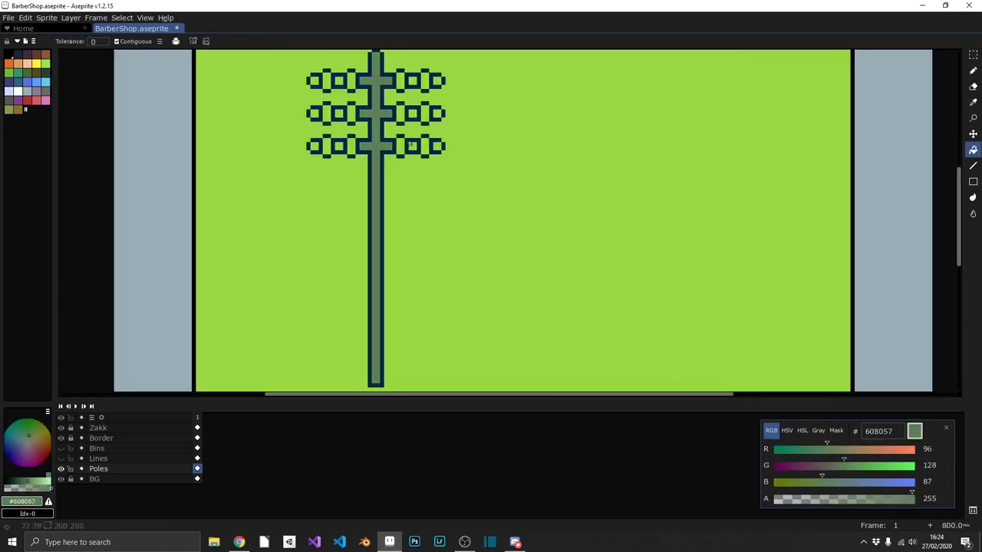
pyautogui.scroll(-2, 338, 114)
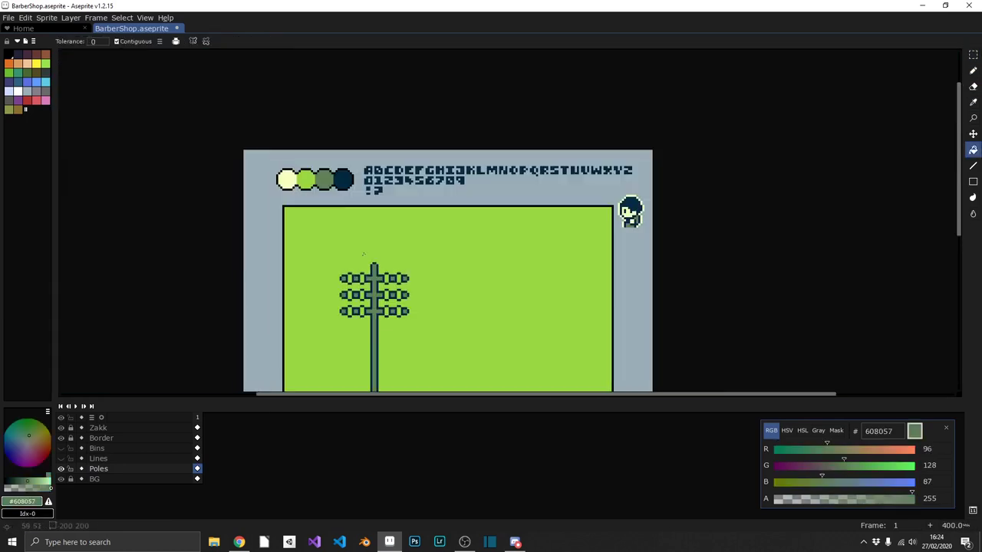
# Paint the insulators pale cream and begin the light green highlights.
pyautogui.keyDown('alt'); pyautogui.click(289, 176); pyautogui.keyUp('alt')
pyautogui.scroll(2, 366, 287)
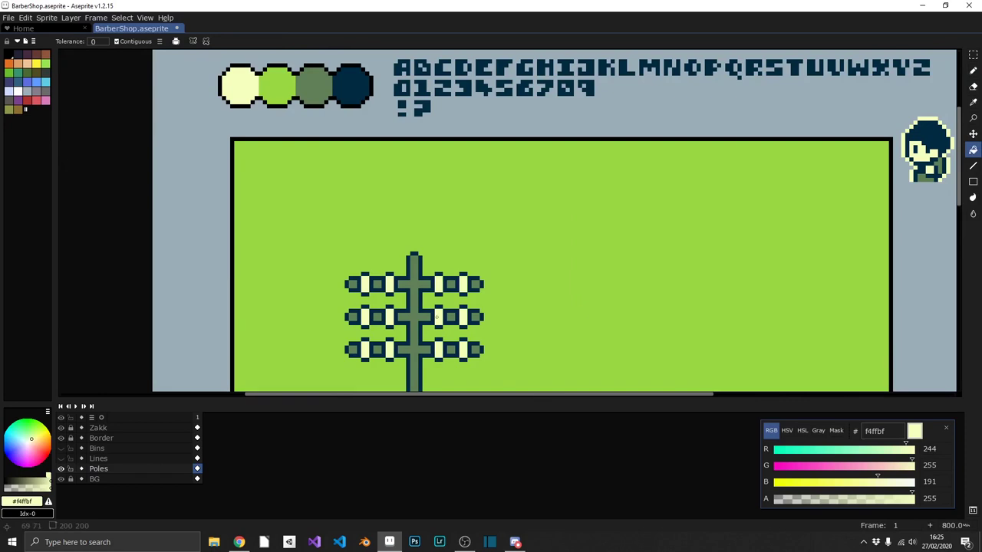
pyautogui.press('b')
pyautogui.scroll(1, 433, 256)
pyautogui.scroll(-2, 407, 318)
pyautogui.keyDown('alt'); pyautogui.click(414, 307); pyautogui.keyUp('alt')
pyautogui.scroll(2, 422, 250)
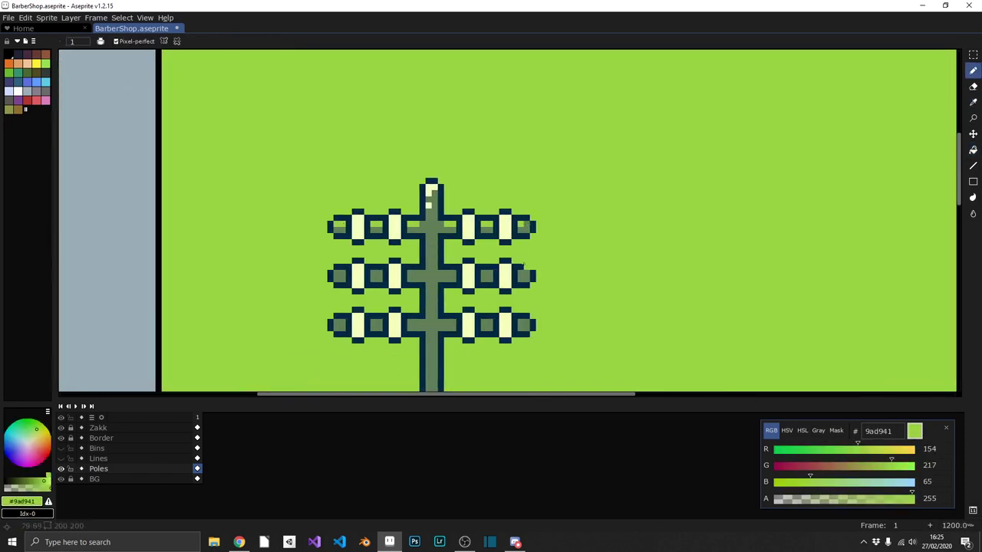
pyautogui.scroll(-3, 320, 234)
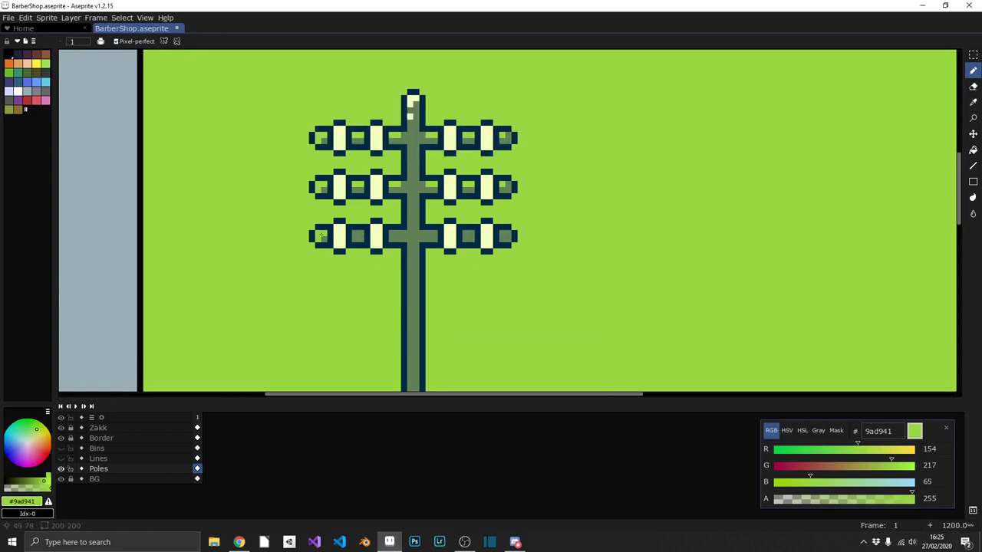
# Add light green 9ad941 highlights down the shaft and start a dark navy climbing peg.
pyautogui.scroll(-1, 502, 264)
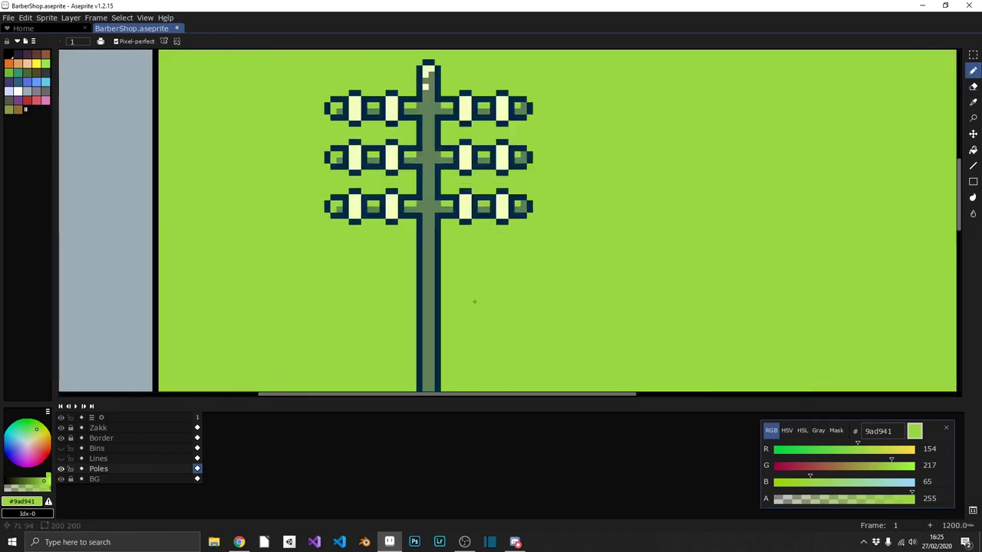
pyautogui.scroll(-2, 460, 215)
pyautogui.scroll(-7, 413, 259)
pyautogui.scroll(-2, 413, 258)
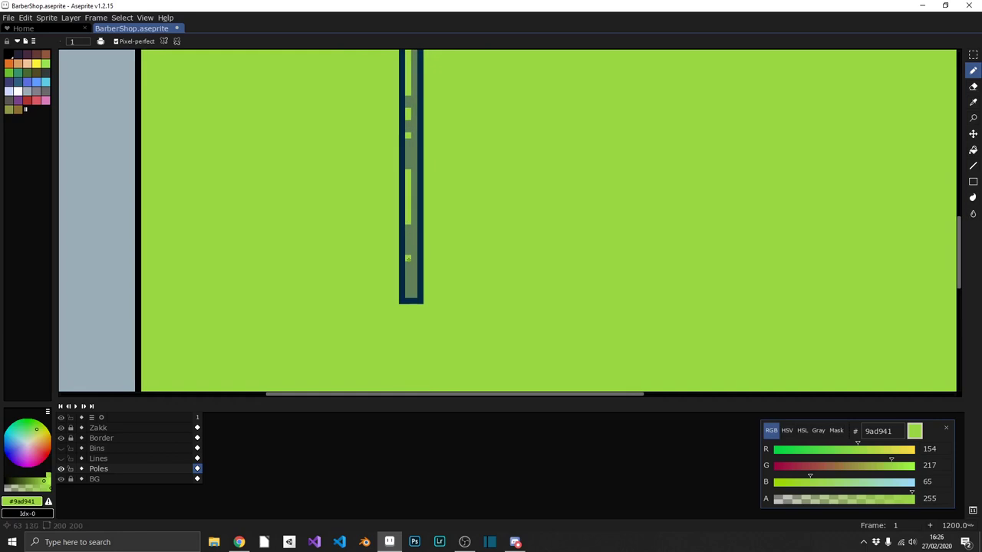
pyautogui.keyDown('alt'); pyautogui.click(413, 277); pyautogui.keyUp('alt')
pyautogui.scroll(4, 429, 230)
pyautogui.scroll(5, 445, 180)
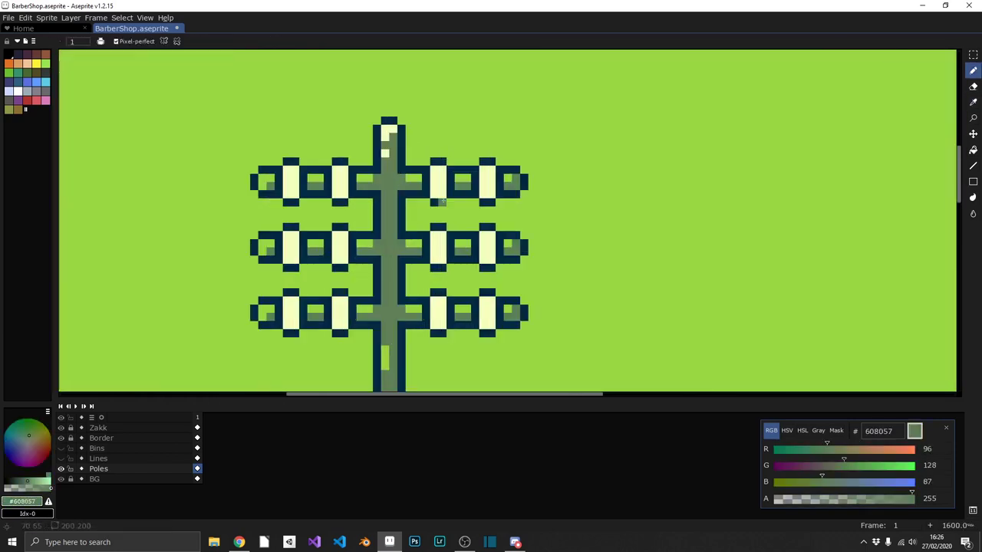
pyautogui.keyDown('alt'); pyautogui.click(368, 214); pyautogui.keyUp('alt')
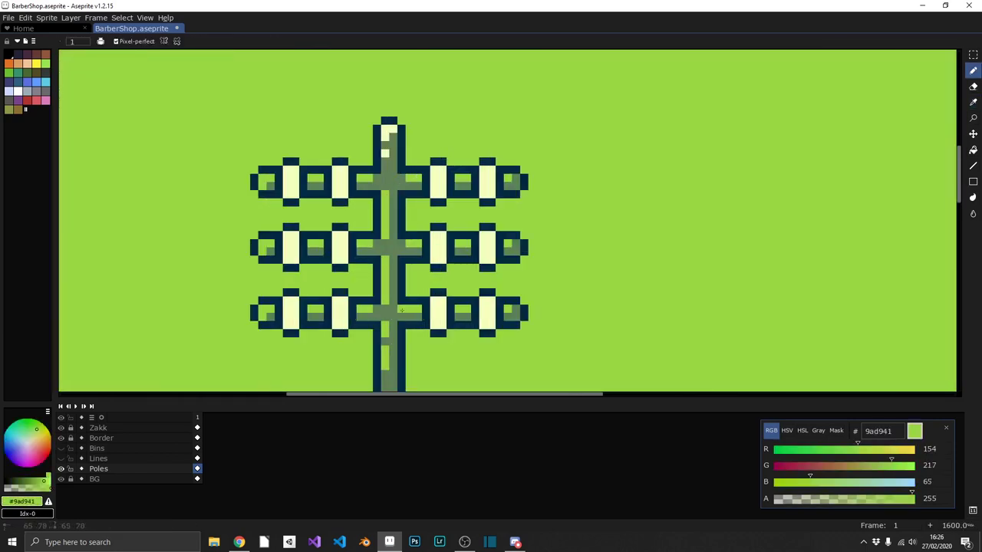
pyautogui.scroll(-4, 399, 209)
pyautogui.scroll(3, 399, 209)
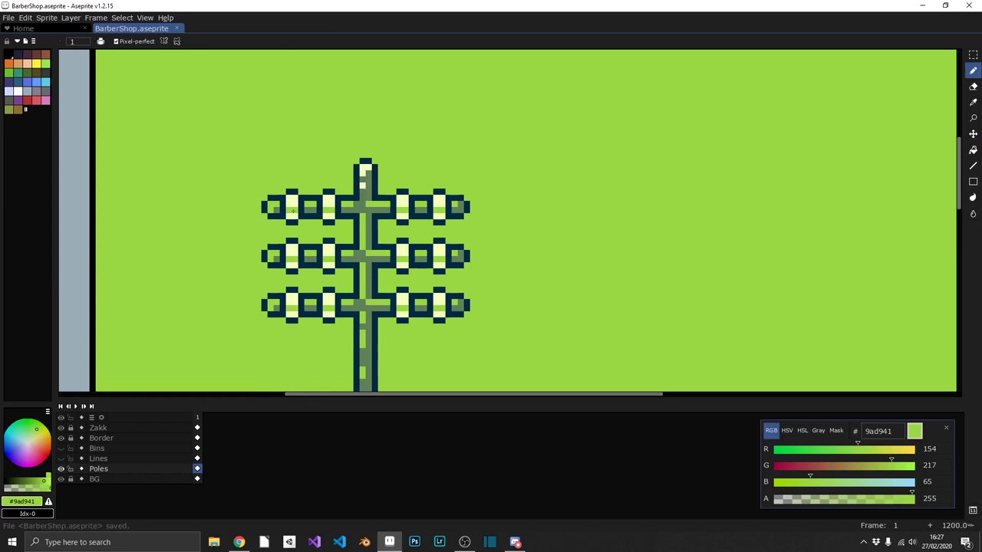
pyautogui.press('x')
pyautogui.scroll(-3, 346, 166)
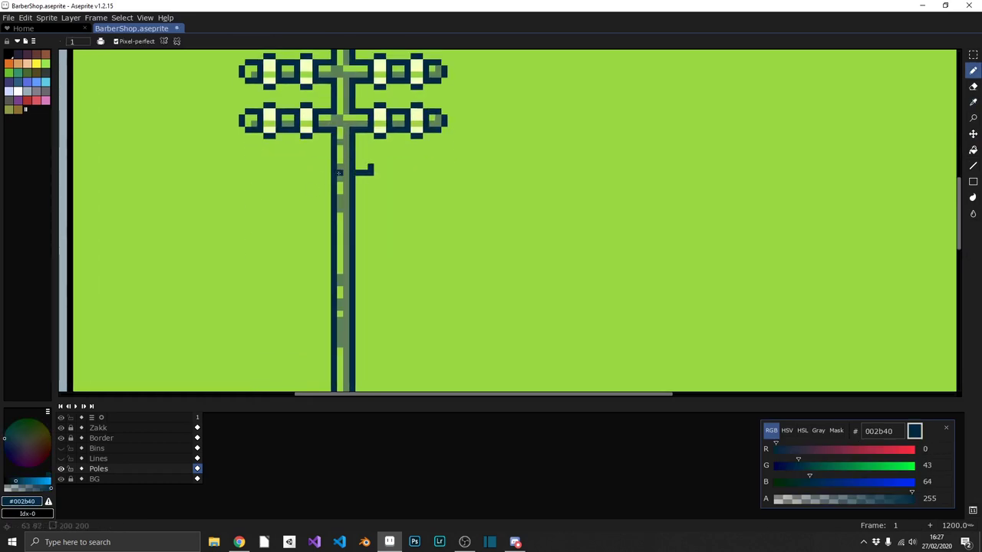
# Copy the navy peg at staggered intervals along both sides of the pole's shaft.
pyautogui.scroll(-3, 357, 283)
pyautogui.press('m')
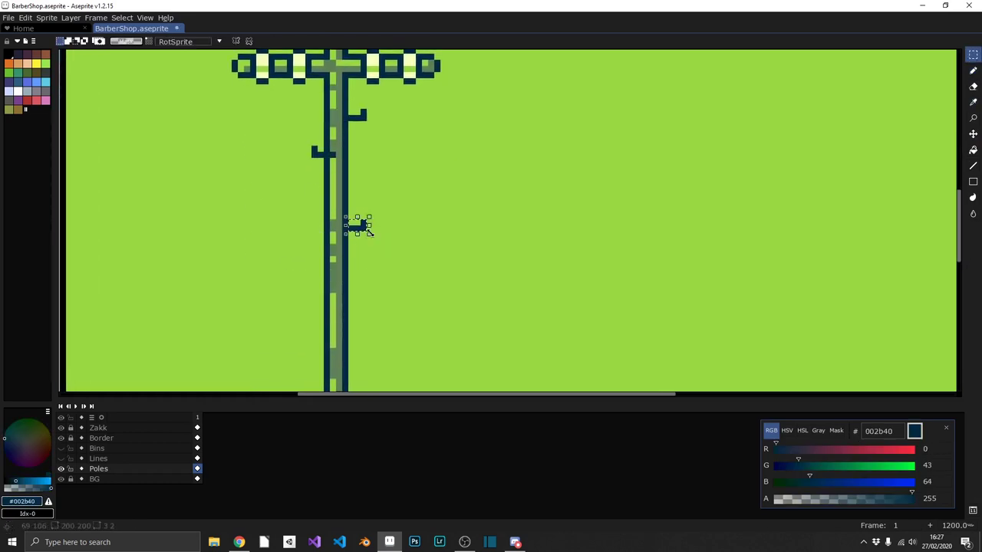
pyautogui.moveTo(357, 184)
pyautogui.mouseDown()
pyautogui.moveTo(359, 165)
pyautogui.moveTo(367, 191)
pyautogui.moveTo(352, 117)
pyautogui.moveTo(343, 326)
pyautogui.mouseUp()
pyautogui.scroll(-5, 358, 165)
pyautogui.scroll(5, 358, 177)
pyautogui.scroll(-2, 350, 246)
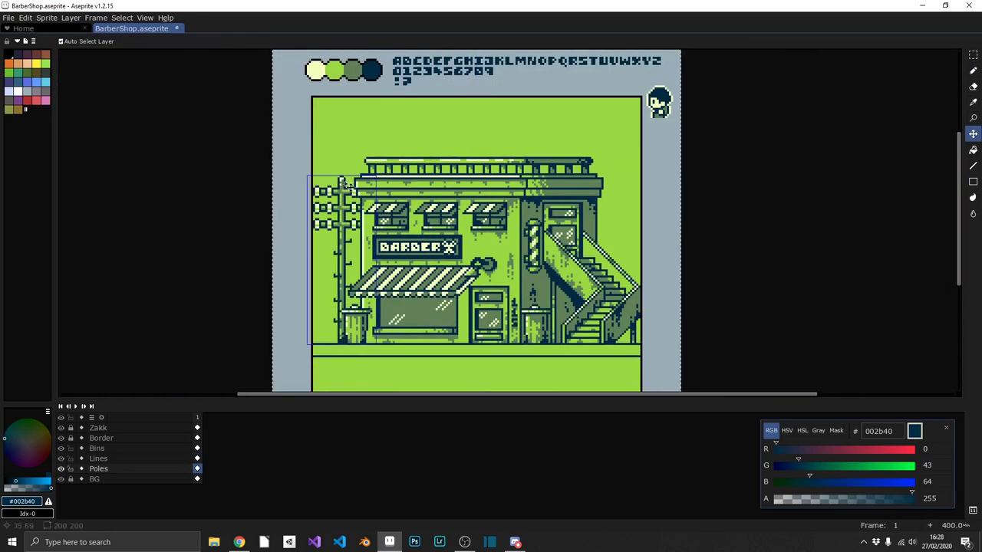
# Copy the pole to the right edge and draw two sagging wires between the poles.
pyautogui.moveTo(347, 184); pyautogui.dragTo(620, 115)
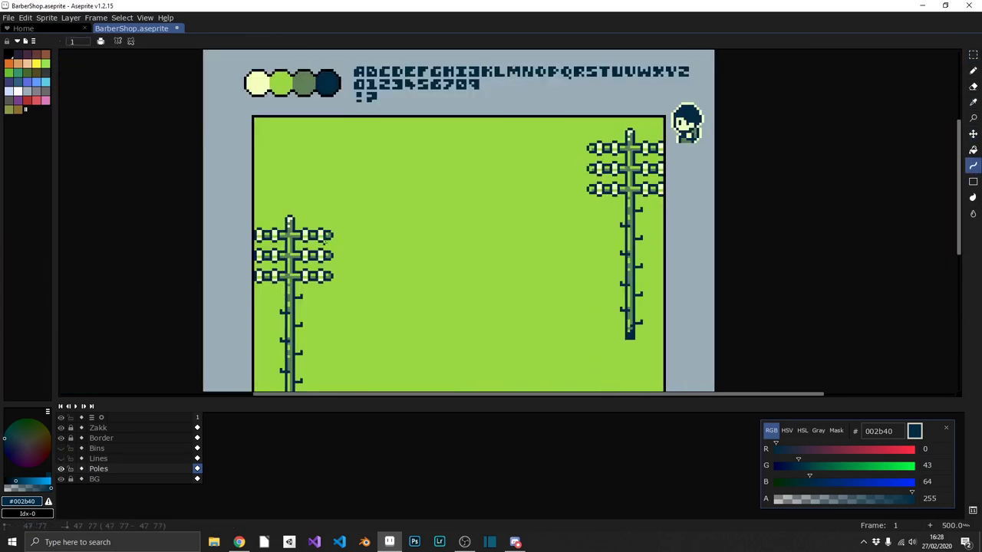
pyautogui.moveTo(324, 243); pyautogui.dragTo(598, 156)
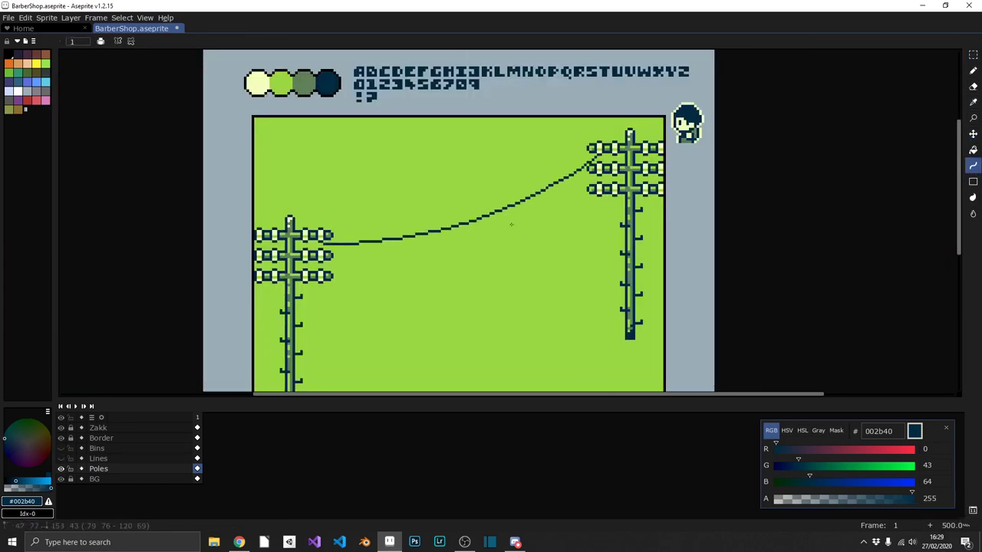
pyautogui.scroll(1, 351, 246)
pyautogui.moveTo(330, 265); pyautogui.dragTo(637, 173)
pyautogui.moveTo(483, 219); pyautogui.dragTo(491, 230)
pyautogui.moveTo(579, 193); pyautogui.dragTo(583, 198)
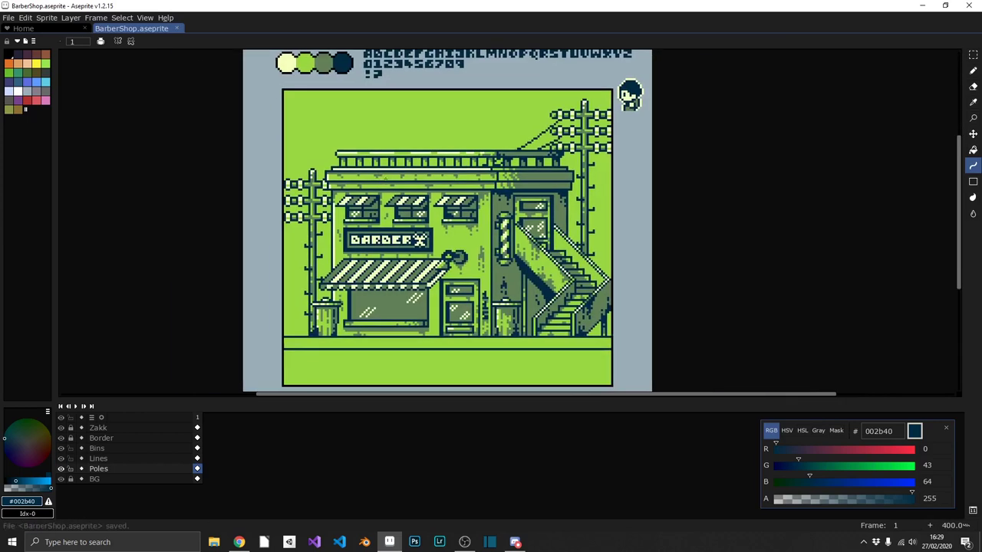
# Add a Clouds layer and paint overlapping pale cream cloud dabs in the sky.
pyautogui.hotkey('shift', 'n')
pyautogui.hotkey('shift', 'p')
pyautogui.write('Clouds')
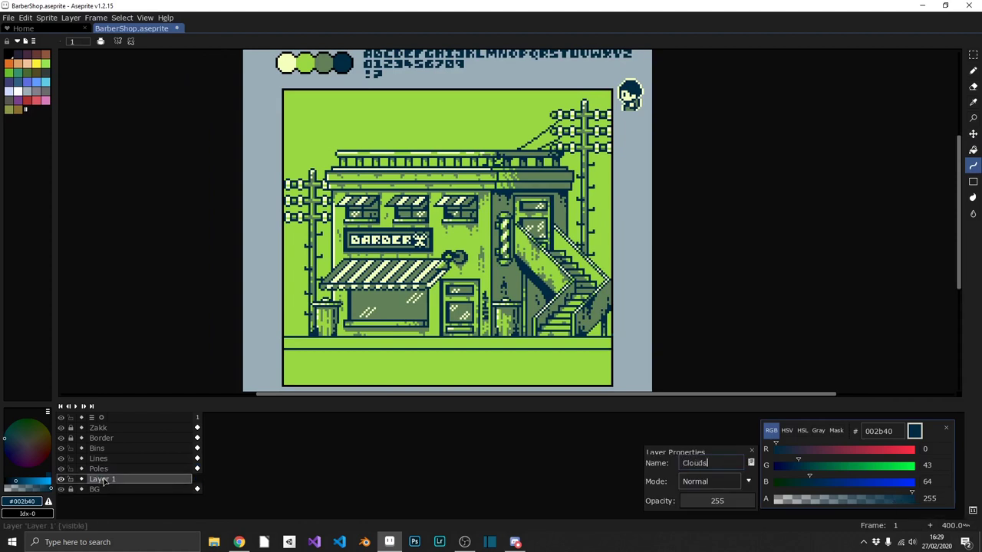
pyautogui.press('Return')
pyautogui.scroll(3, 420, 184)
pyautogui.press('b')
pyautogui.click(498, 192)
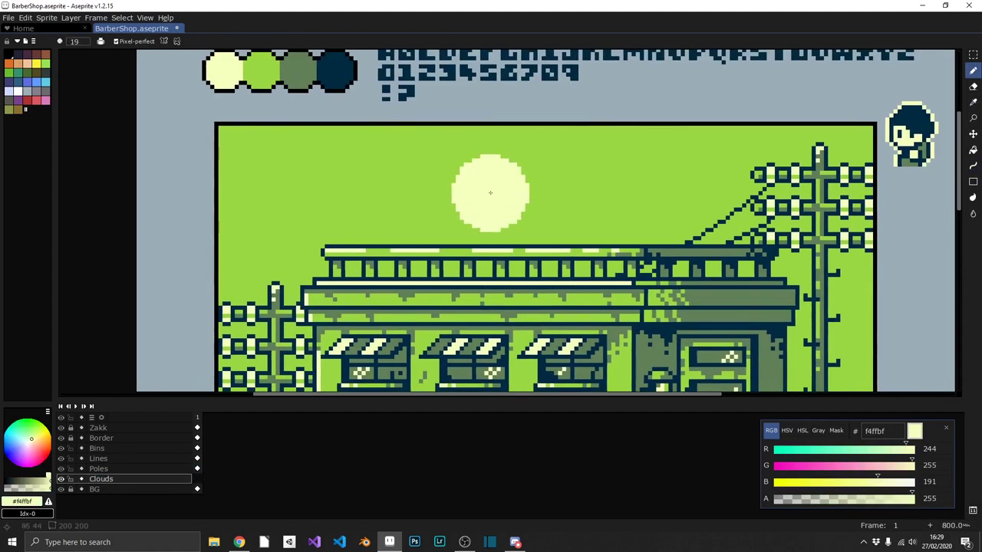
pyautogui.click(423, 181)
pyautogui.click(372, 203)
pyautogui.click(464, 211)
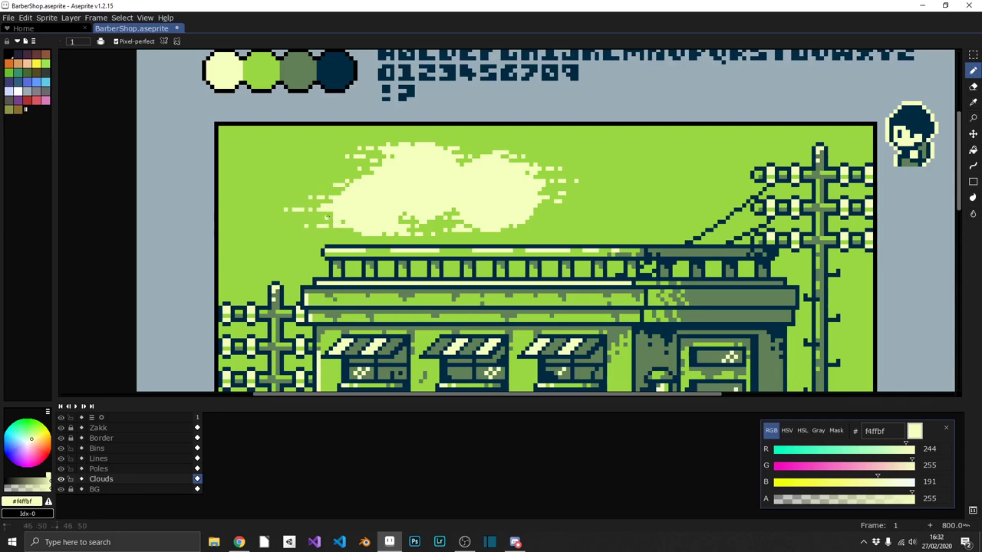
# Fleck the clouds with light green, move them across the top, and save.
pyautogui.scroll(2, 406, 227)
pyautogui.keyDown('alt'); pyautogui.click(614, 186); pyautogui.keyUp('alt')
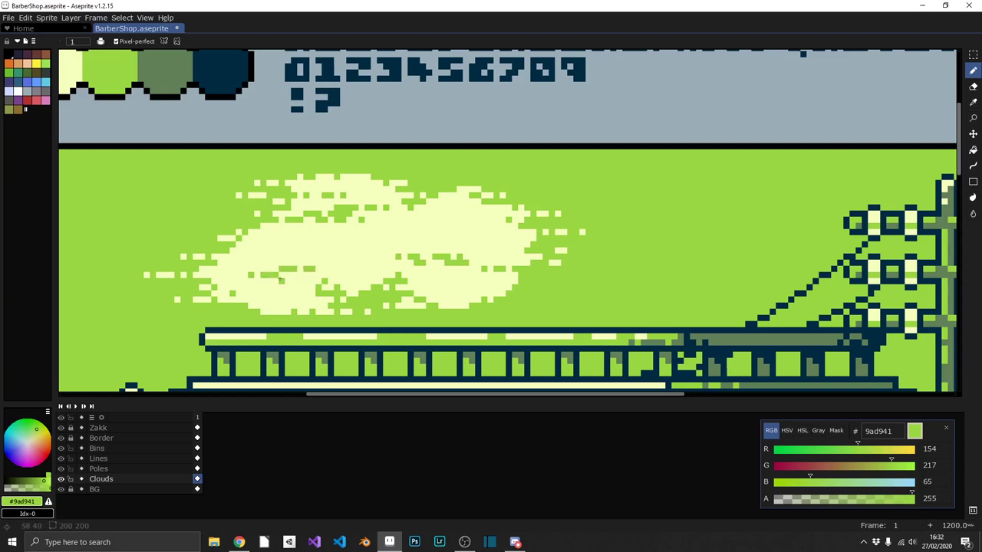
pyautogui.scroll(-4, 344, 267)
pyautogui.press('m')
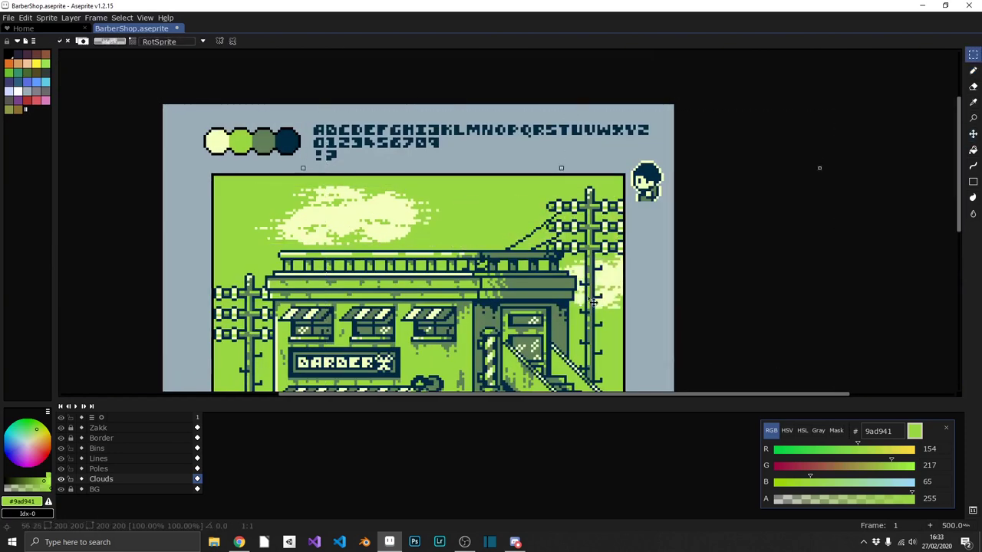
pyautogui.moveTo(391, 227); pyautogui.dragTo(530, 212)
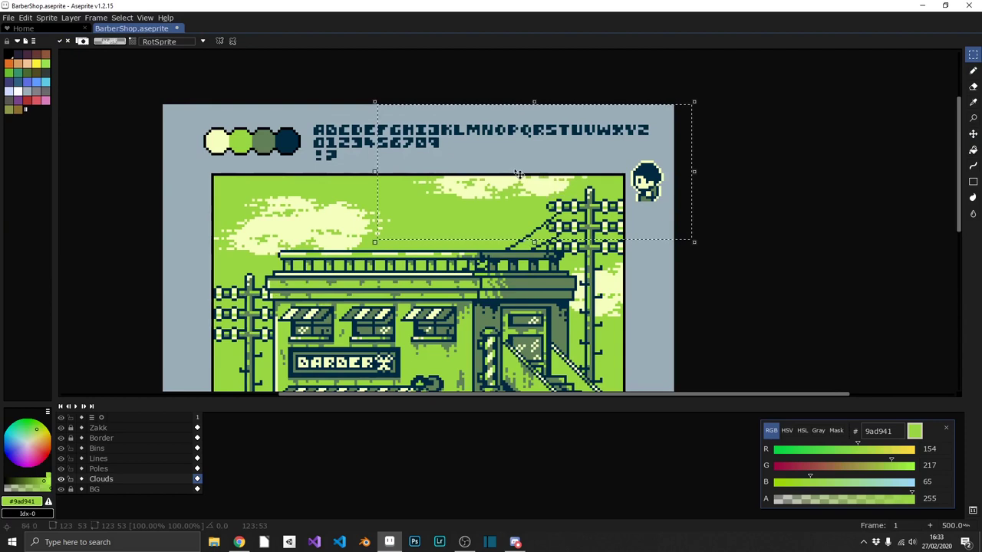
pyautogui.hotkey('ctrl', 's')
pyautogui.scroll(-2, 531, 211)
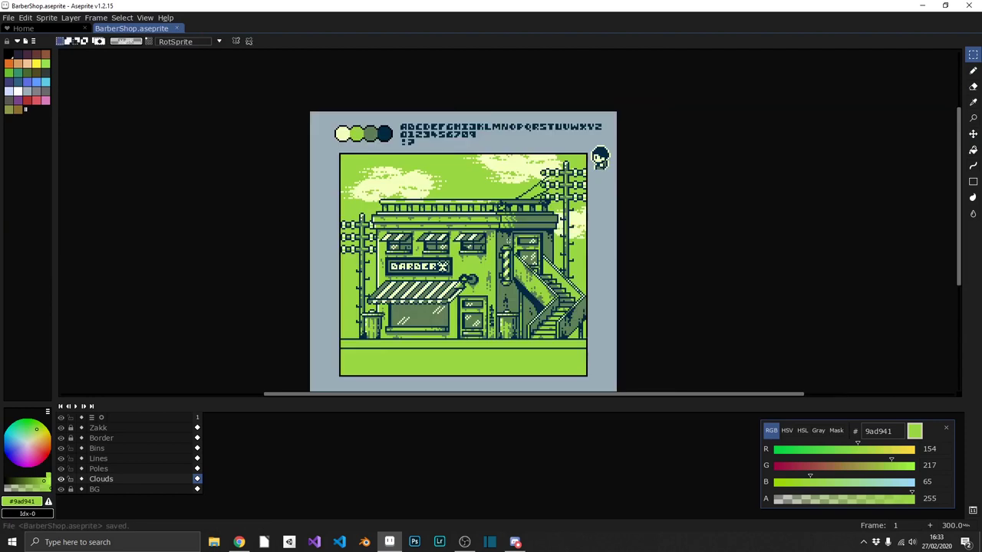
pyautogui.hotkey('shift', 'n')
# Name the layer City, draw a filled grey-green building block, and place Clouds below City.
pyautogui.write('City')
pyautogui.press('Return')
pyautogui.hotkey('shift', 'u')
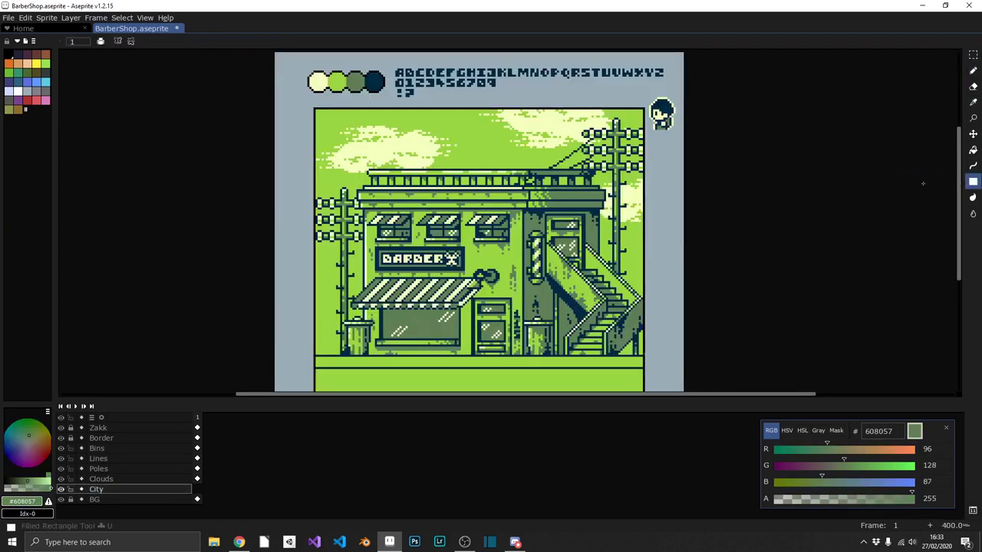
pyautogui.moveTo(342, 327)
pyautogui.mouseDown()
pyautogui.moveTo(311, 355)
pyautogui.moveTo(325, 327)
pyautogui.mouseUp()
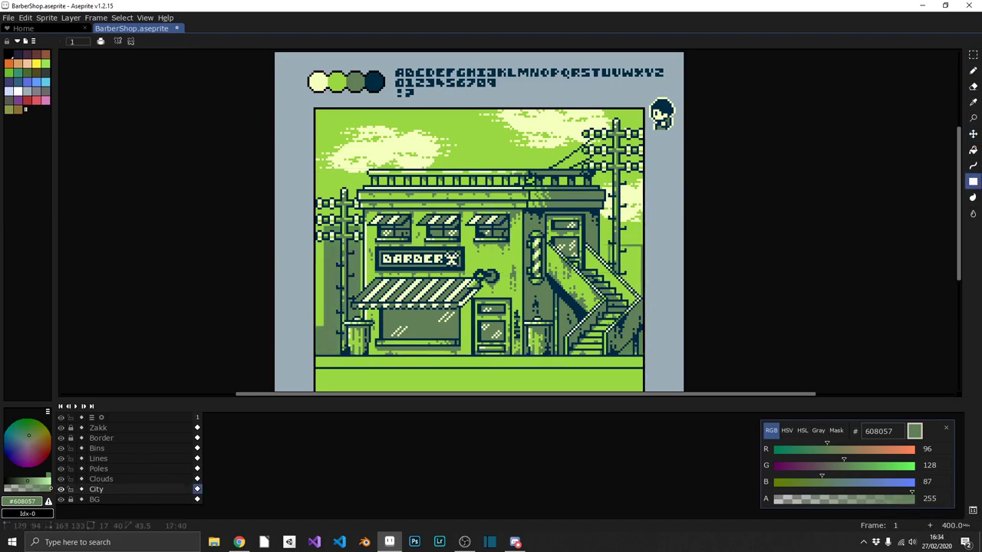
pyautogui.scroll(1, 660, 242)
pyautogui.moveTo(100, 479); pyautogui.dragTo(107, 493)
pyautogui.scroll(-4, 456, 119)
# Reselect the City layer, add pencil detail to the skyline, and save BarberShop.aseprite.
pyautogui.scroll(1, 456, 119)
pyautogui.scroll(1, 457, 119)
pyautogui.press('b')
pyautogui.scroll(2, 510, 175)
pyautogui.scroll(2, 511, 175)
pyautogui.hotkey('alt', 'Up')
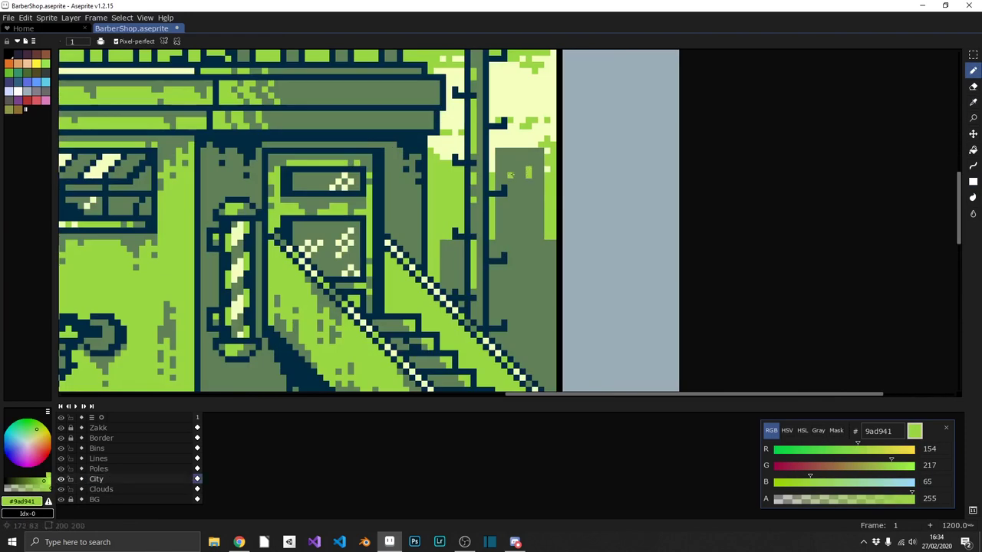
pyautogui.hscroll(-5, 503, 335)
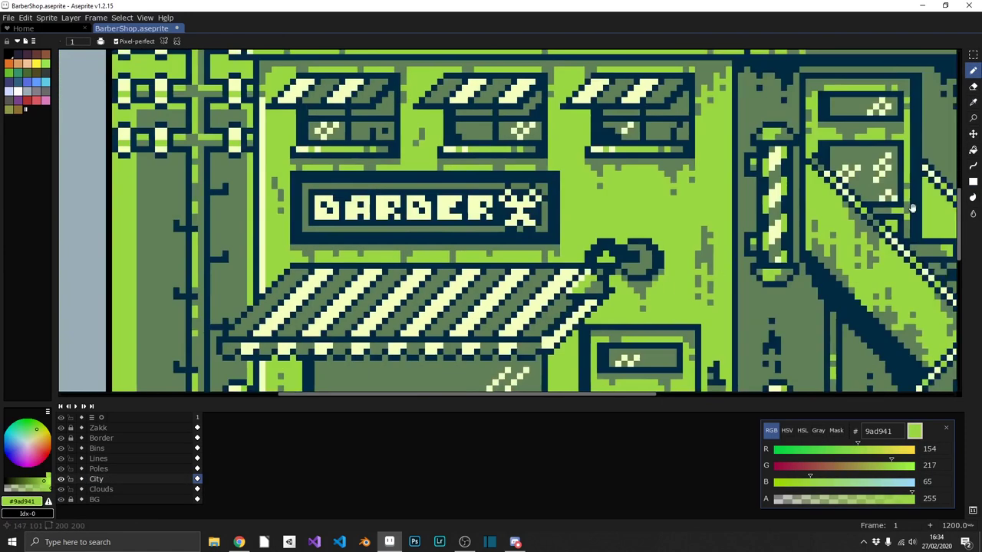
pyautogui.hscroll(-1, 430, 261)
pyautogui.scroll(-2, 372, 185)
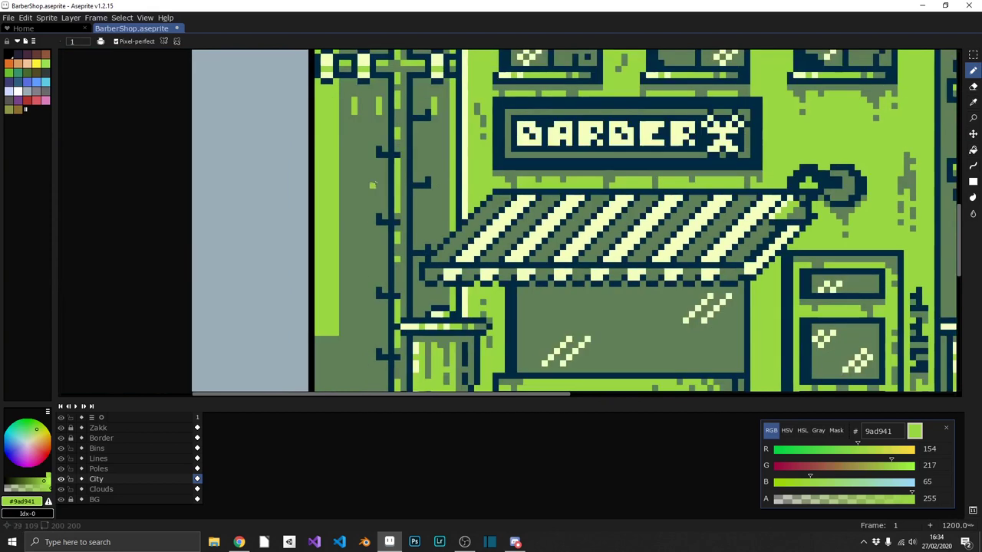
pyautogui.scroll(-1, 433, 217)
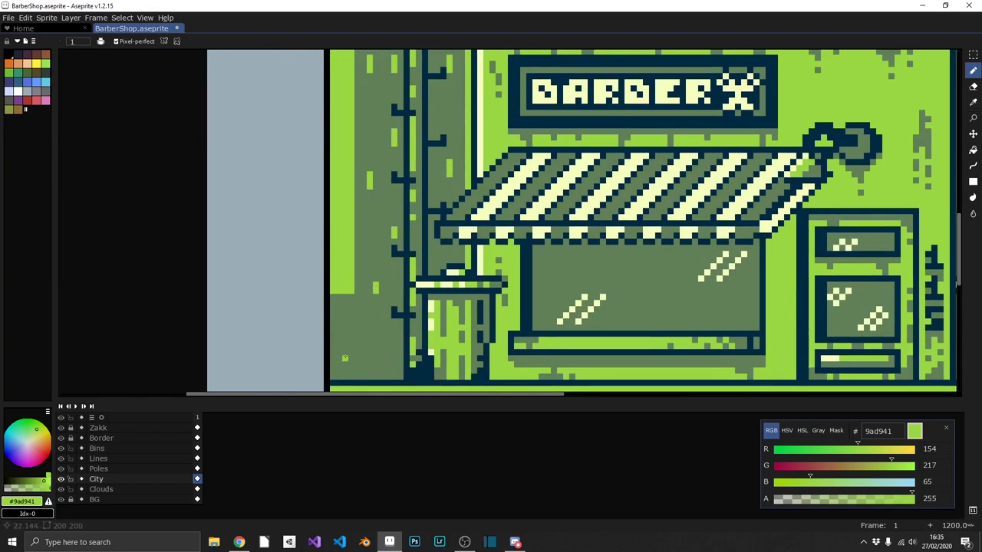
pyautogui.scroll(-6, 375, 357)
pyautogui.hotkey('ctrl', 's')
# Draw a pale kerb line along the ground edge and a dark shading strip beneath it.
pyautogui.press('v')
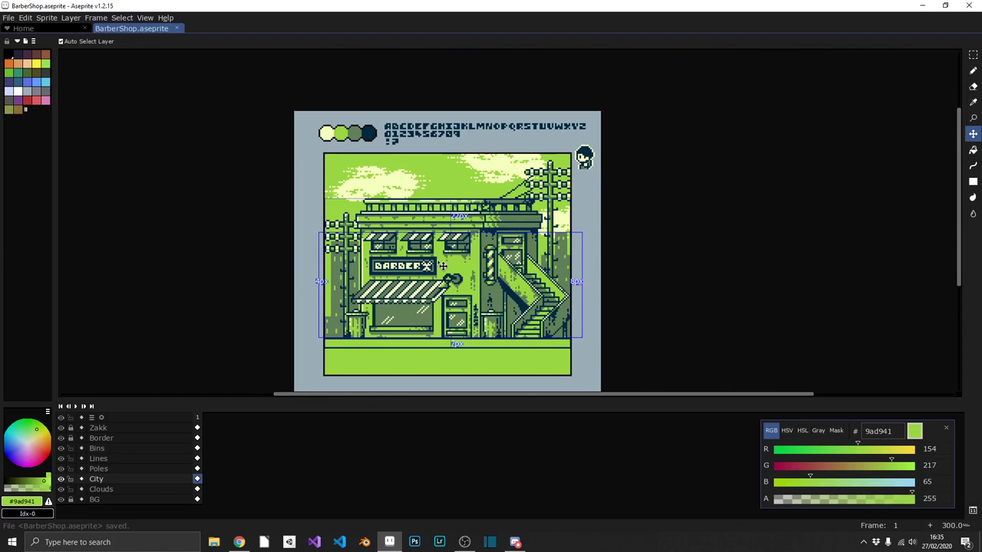
pyautogui.scroll(7, 365, 361)
pyautogui.press('b')
pyautogui.keyDown('alt'); pyautogui.click(192, 192); pyautogui.keyUp('alt')
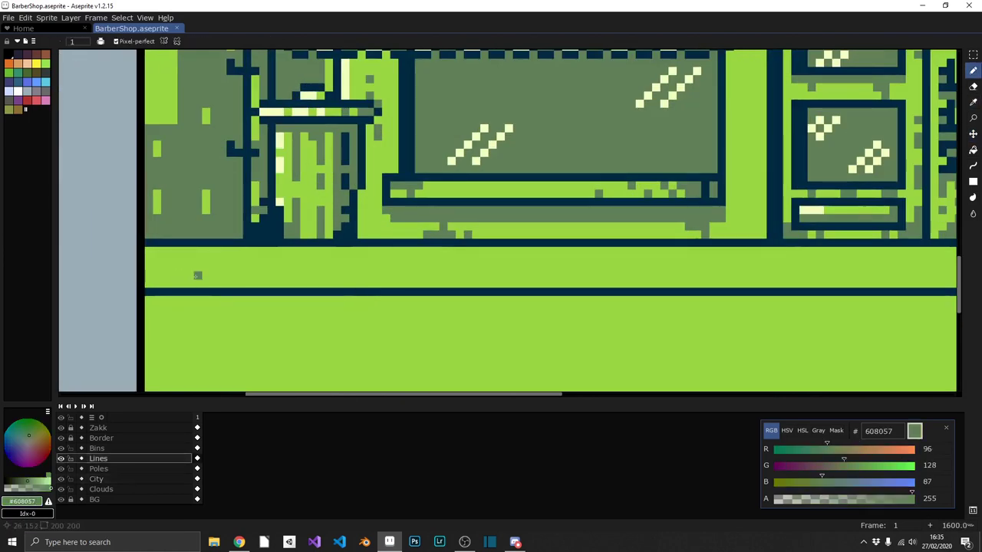
pyautogui.scroll(-3, 205, 259)
pyautogui.keyDown('shift'); pyautogui.click(491, 255); pyautogui.keyUp('shift')
pyautogui.scroll(2, 491, 255)
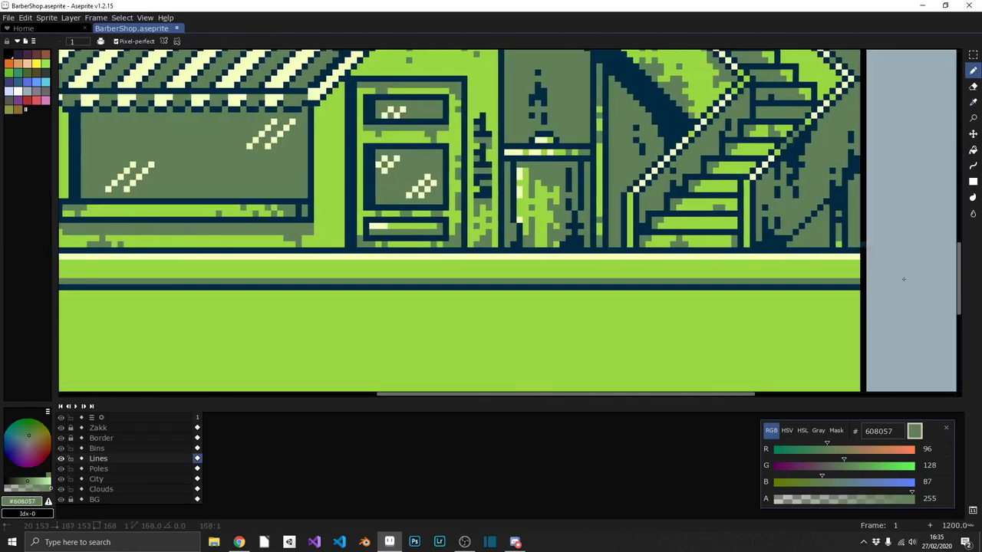
pyautogui.scroll(1, 257, 274)
pyautogui.moveTo(457, 266); pyautogui.dragTo(726, 272)
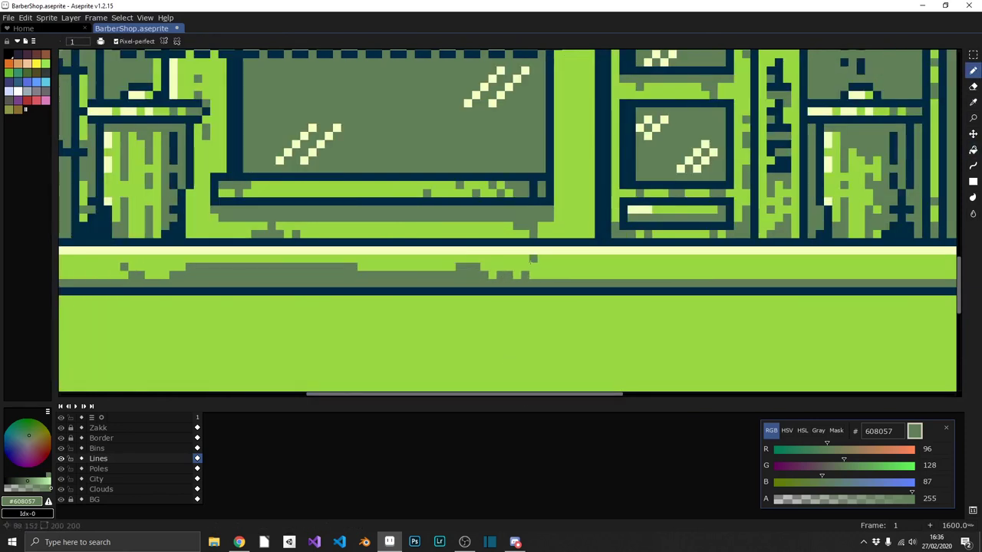
# Sample light green from the artwork and draw the first pavement bricks.
pyautogui.hscroll(3, 486, 308)
pyautogui.hscroll(3, 614, 278)
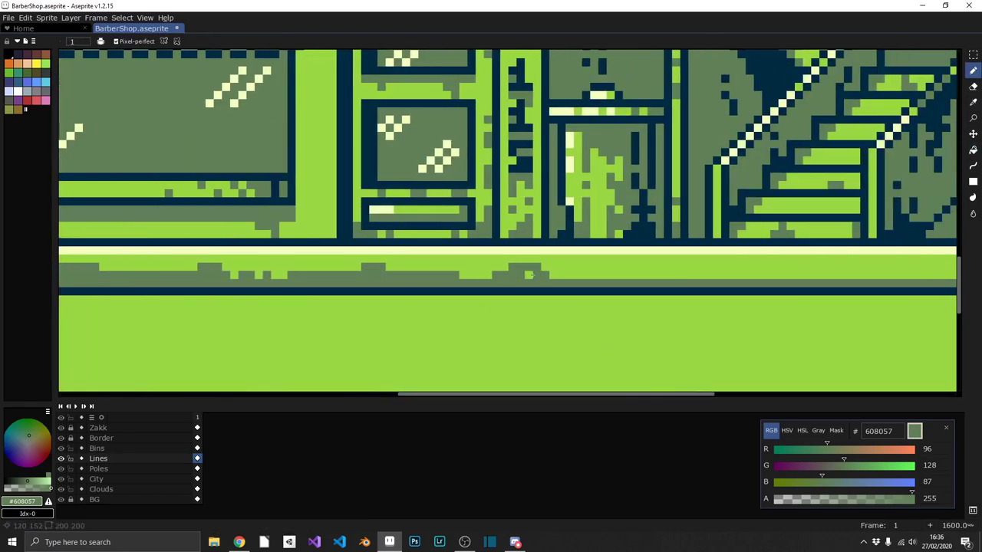
pyautogui.hscroll(2, 516, 278)
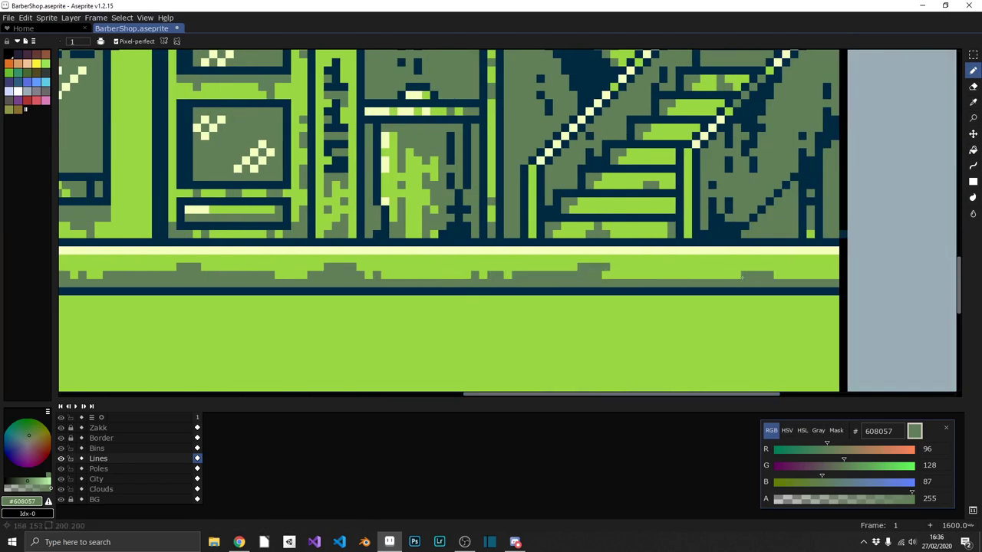
pyautogui.scroll(-5, 742, 278)
pyautogui.scroll(3, 479, 281)
pyautogui.scroll(1, 480, 282)
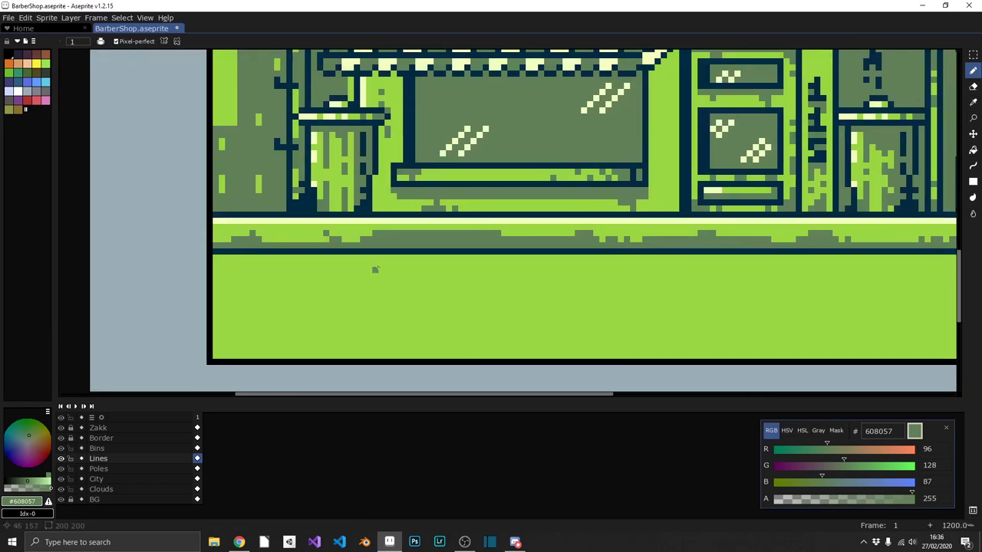
pyautogui.scroll(-3, 375, 269)
pyautogui.scroll(-1, 375, 269)
pyautogui.press('i')
pyautogui.scroll(2, 536, 203)
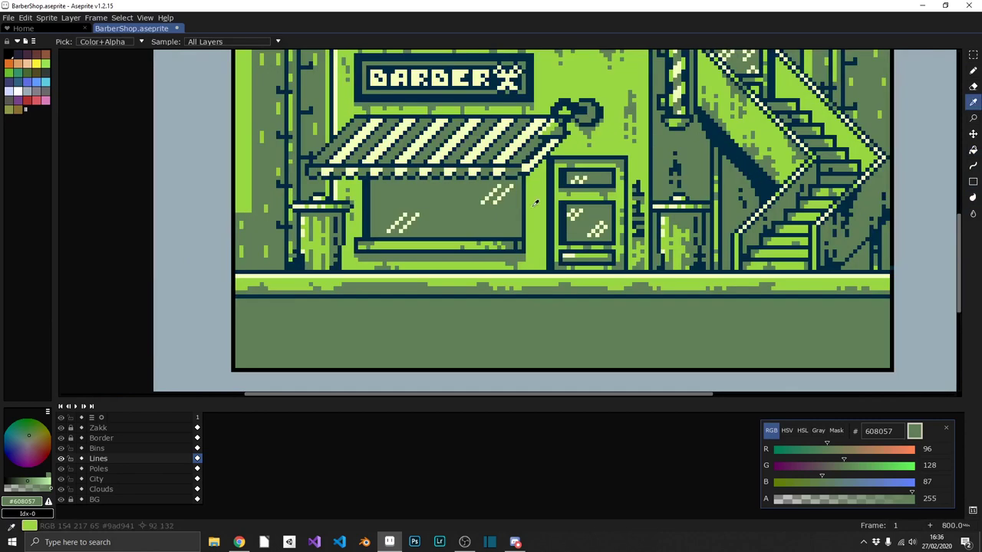
pyautogui.click(535, 204)
pyautogui.scroll(3, 307, 349)
pyautogui.moveTo(433, 292)
pyautogui.mouseDown()
pyautogui.moveTo(506, 323)
pyautogui.moveTo(215, 283)
pyautogui.moveTo(255, 261)
pyautogui.moveTo(378, 279)
pyautogui.mouseUp()
# Copy the bricks into a full row, then duplicate it as a staggered second row.
pyautogui.moveTo(198, 267); pyautogui.dragTo(409, 292)
pyautogui.moveTo(368, 276)
pyautogui.mouseDown()
pyautogui.moveTo(537, 276)
pyautogui.moveTo(416, 287)
pyautogui.mouseUp()
pyautogui.hscroll(5, 517, 276)
pyautogui.scroll(-4, 416, 287)
pyautogui.moveTo(210, 281); pyautogui.dragTo(675, 303)
pyautogui.moveTo(452, 292); pyautogui.dragTo(467, 305)
pyautogui.press('b')
pyautogui.hotkey('ctrl', 'd')
# Fill three scattered pavement bricks with dark green 608057 using the Paint Bucket.
pyautogui.scroll(-2, 467, 305)
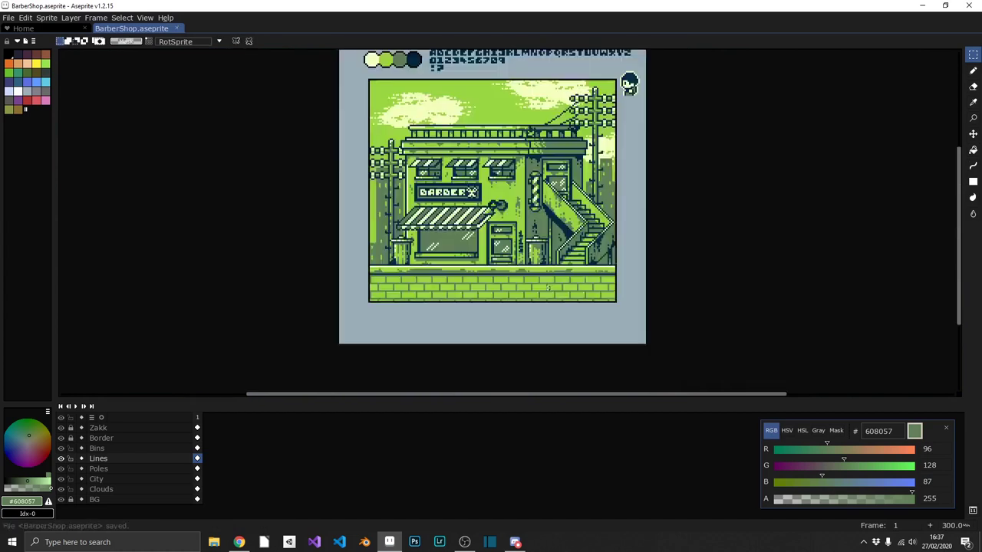
pyautogui.scroll(3, 549, 270)
pyautogui.keyDown('alt'); pyautogui.click(549, 270); pyautogui.keyUp('alt')
pyautogui.press('g')
pyautogui.click(691, 281)
pyautogui.click(526, 303)
pyautogui.click(271, 310)
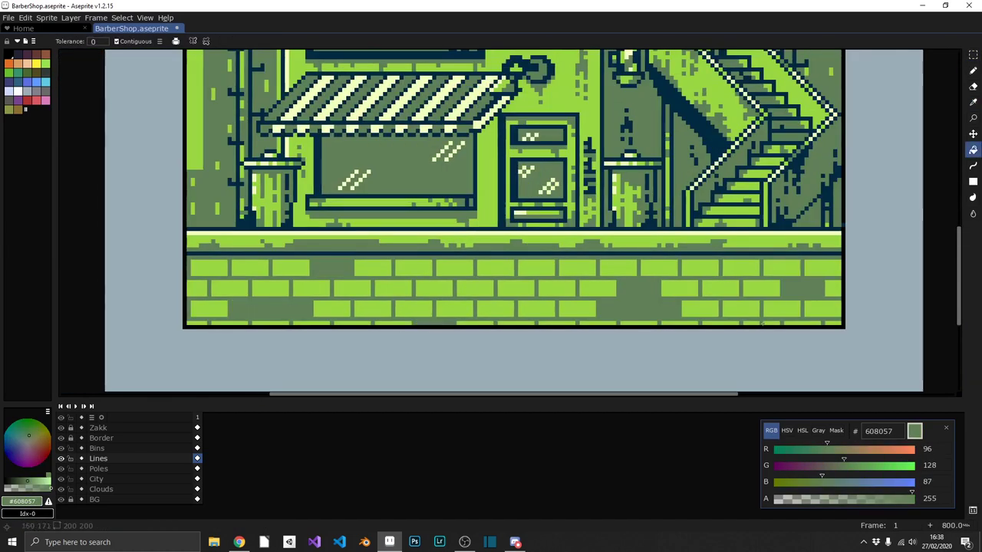
pyautogui.click(475, 288)
# Draw a pale f4ffbf highlight with the Pencil along the top brick row.
pyautogui.scroll(-2, 266, 300)
pyautogui.scroll(2, 266, 299)
pyautogui.press('b')
pyautogui.moveTo(224, 262); pyautogui.dragTo(247, 263)
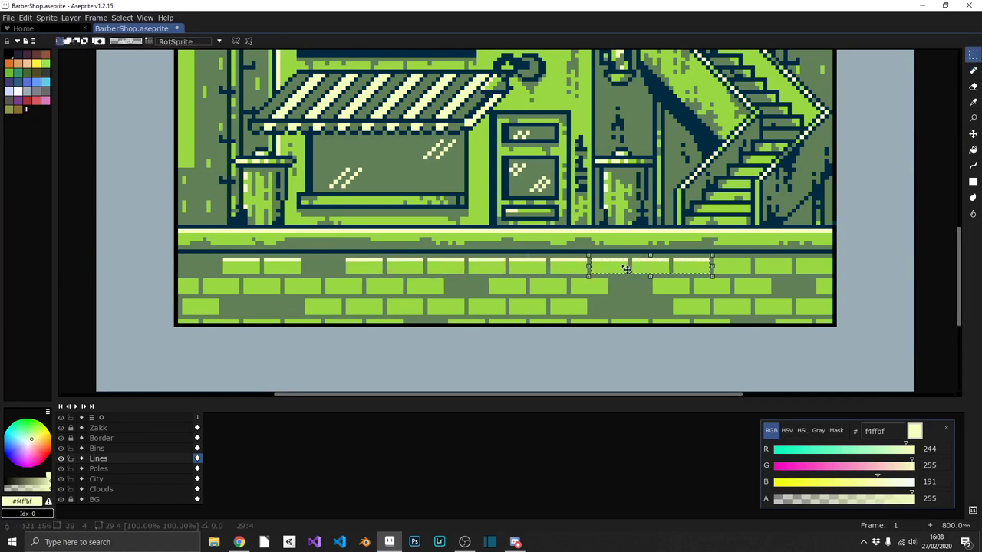
pyautogui.moveTo(463, 262); pyautogui.dragTo(833, 262)
pyautogui.press('m')
pyautogui.scroll(-5, 699, 333)
pyautogui.scroll(3, 699, 333)
pyautogui.scroll(-3, 612, 377)
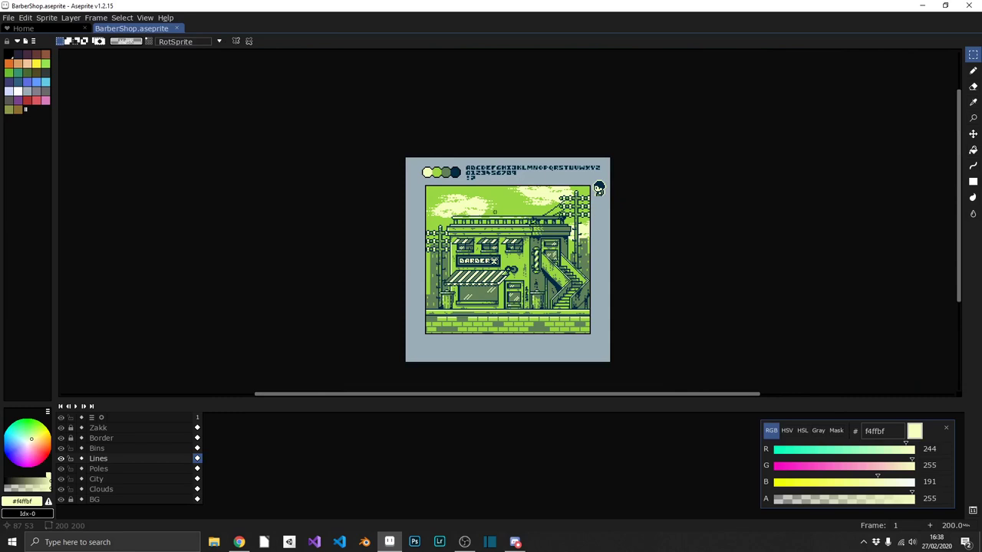
# Move the Zakk character down onto the pavement, settling it beside the staircase.
pyautogui.scroll(3, 606, 180)
pyautogui.press('v')
pyautogui.moveTo(588, 208); pyautogui.dragTo(383, 285)
pyautogui.scroll(-1, 384, 285)
pyautogui.moveTo(467, 280)
pyautogui.mouseDown()
pyautogui.moveTo(537, 311)
pyautogui.moveTo(473, 265)
pyautogui.mouseUp()
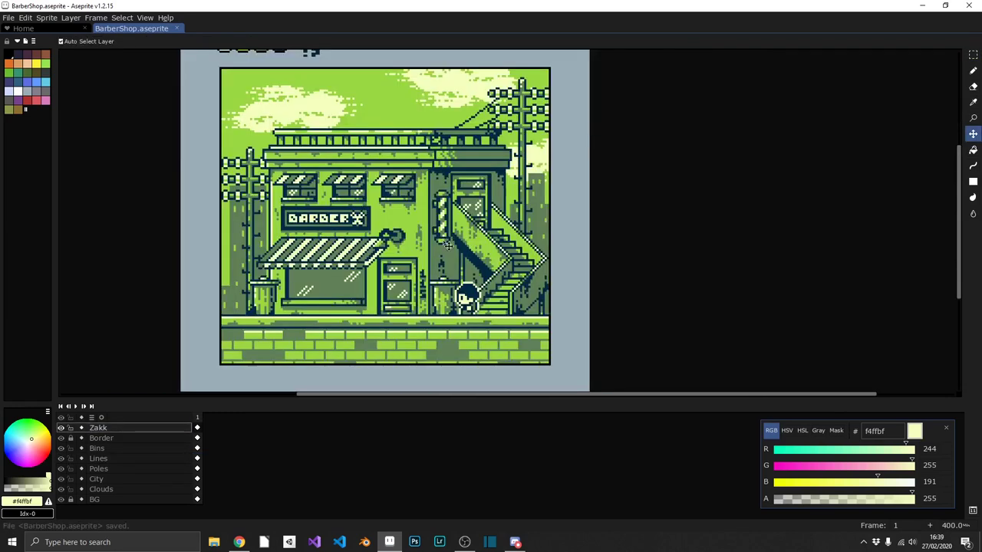